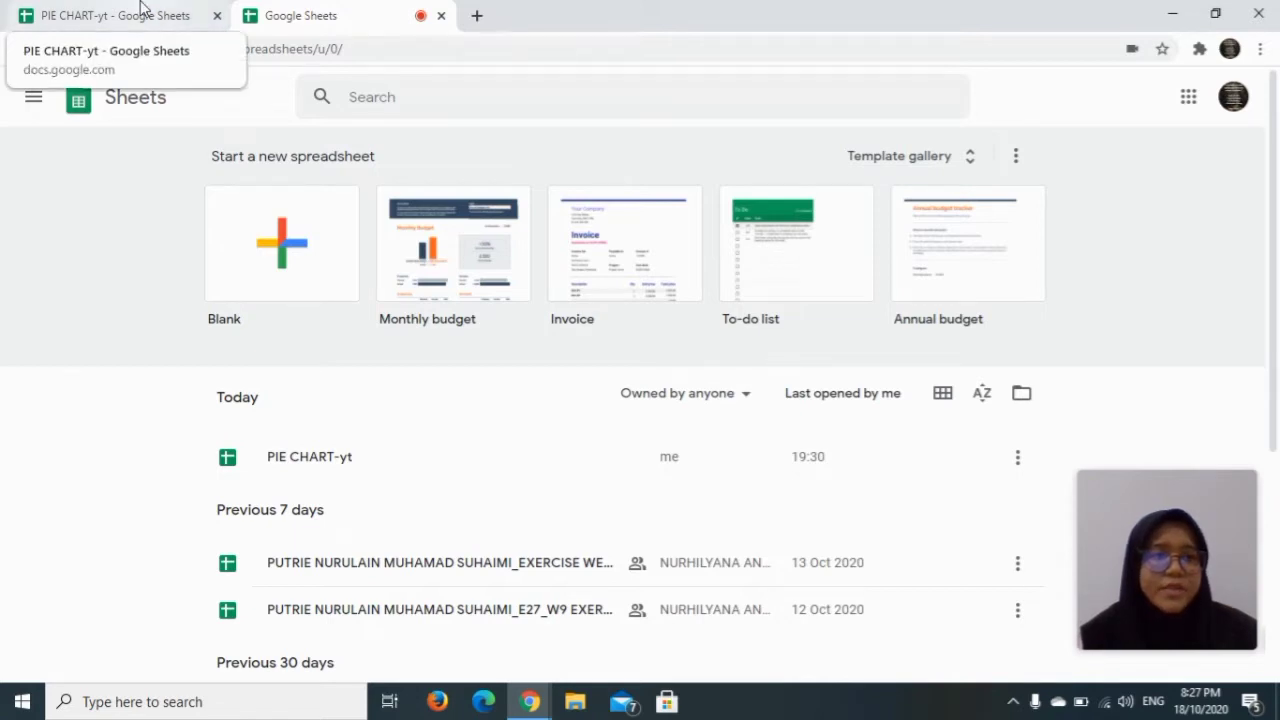
Step: Switch to the PIE CHART-yt spreadsheet and enter the headers Food, Boys and Girls in cells B2 to D2
left_click(141, 8)
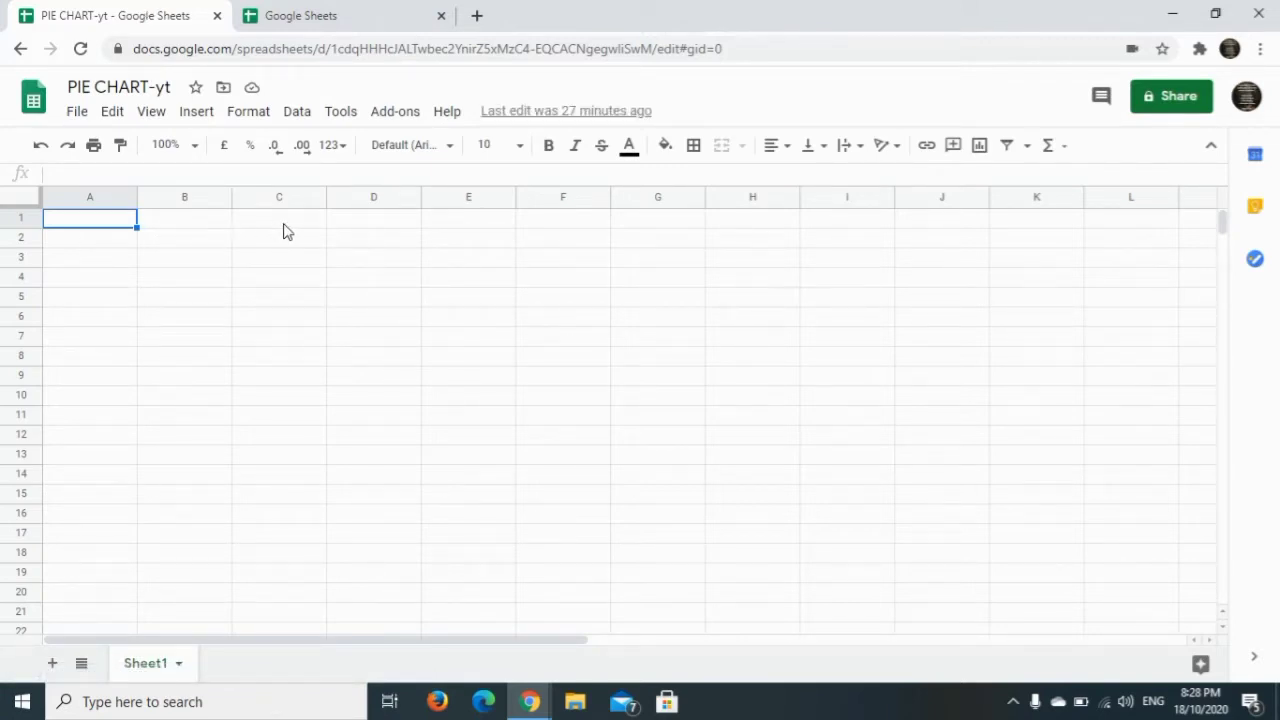
left_click(165, 248)
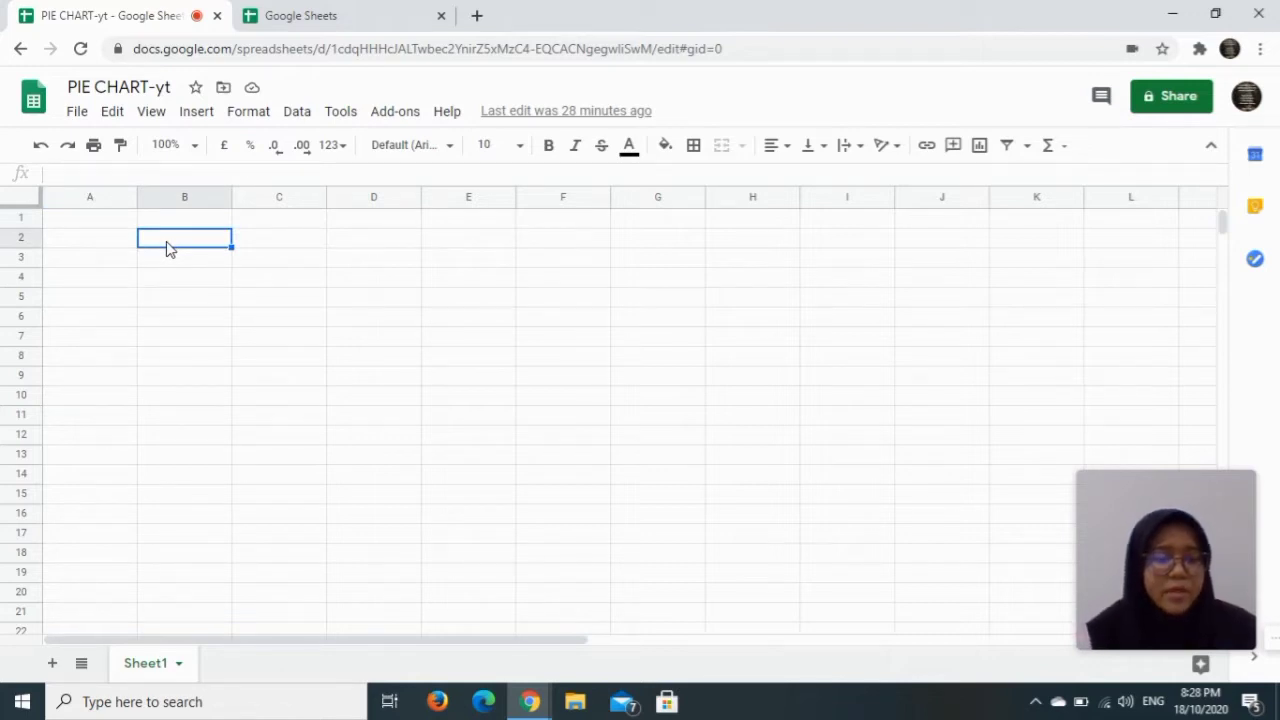
double_click(167, 241)
type("Food")
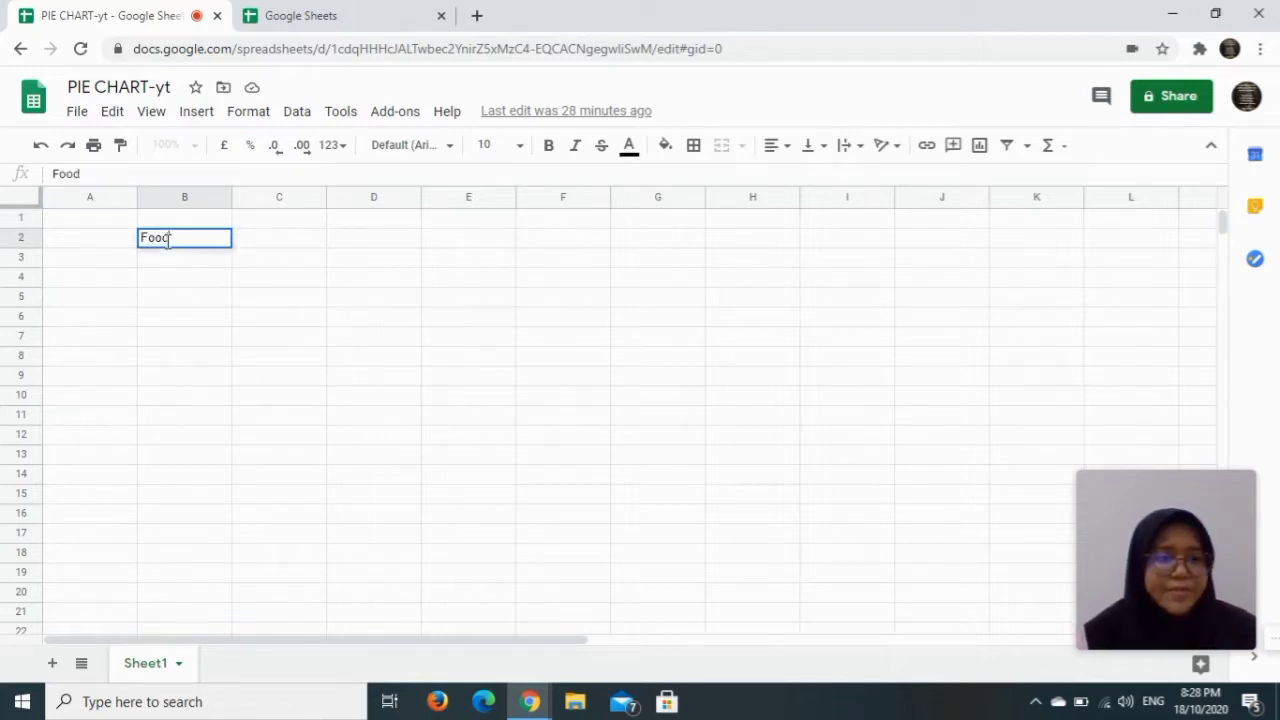
key("Tab")
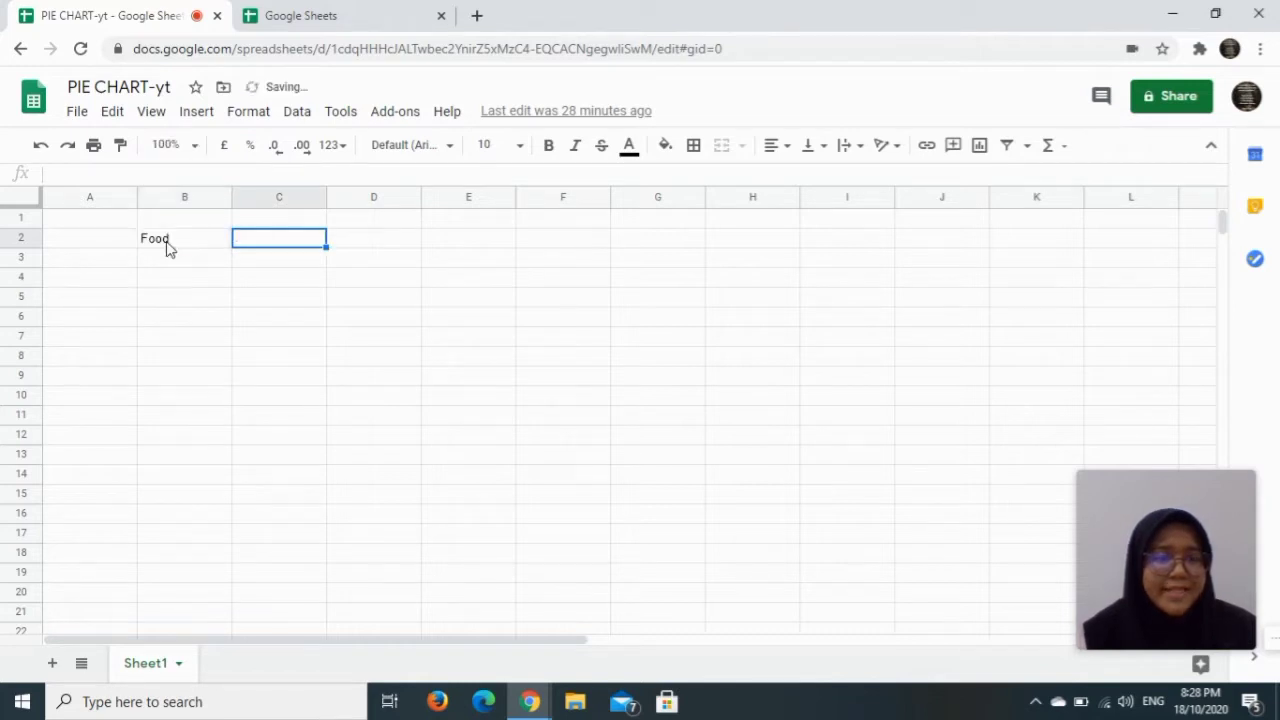
type("Boys")
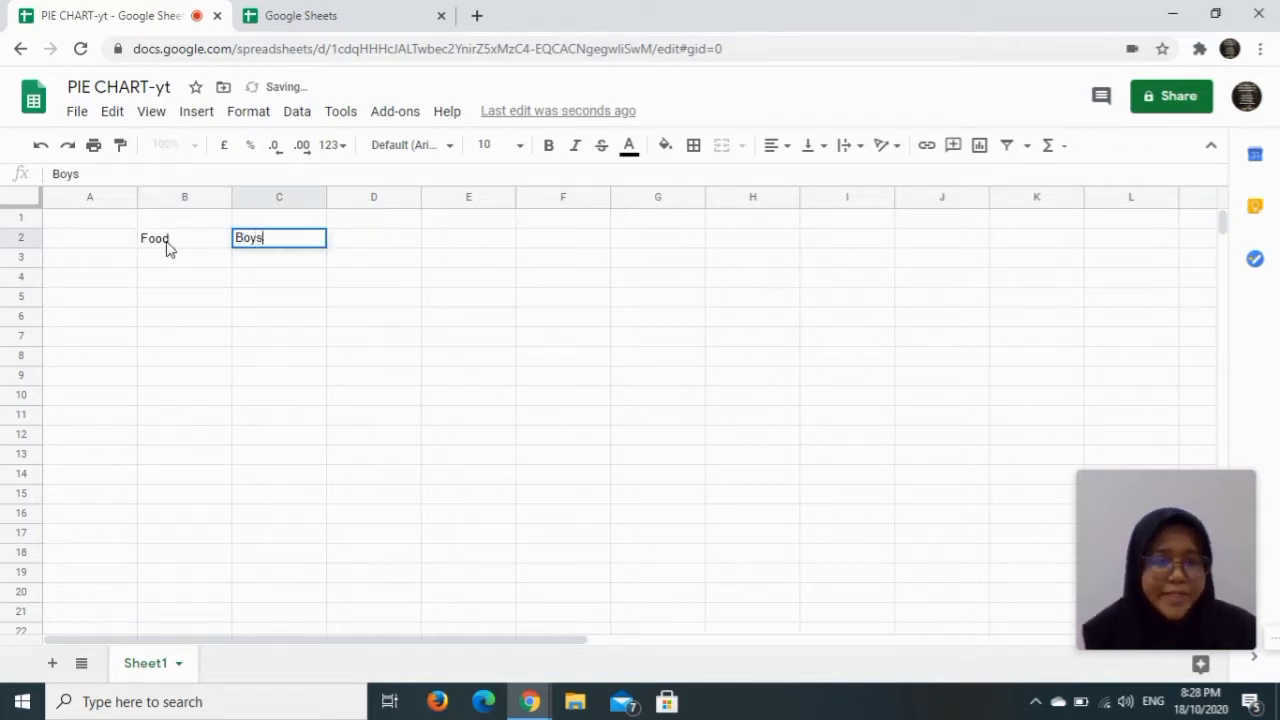
key("Tab")
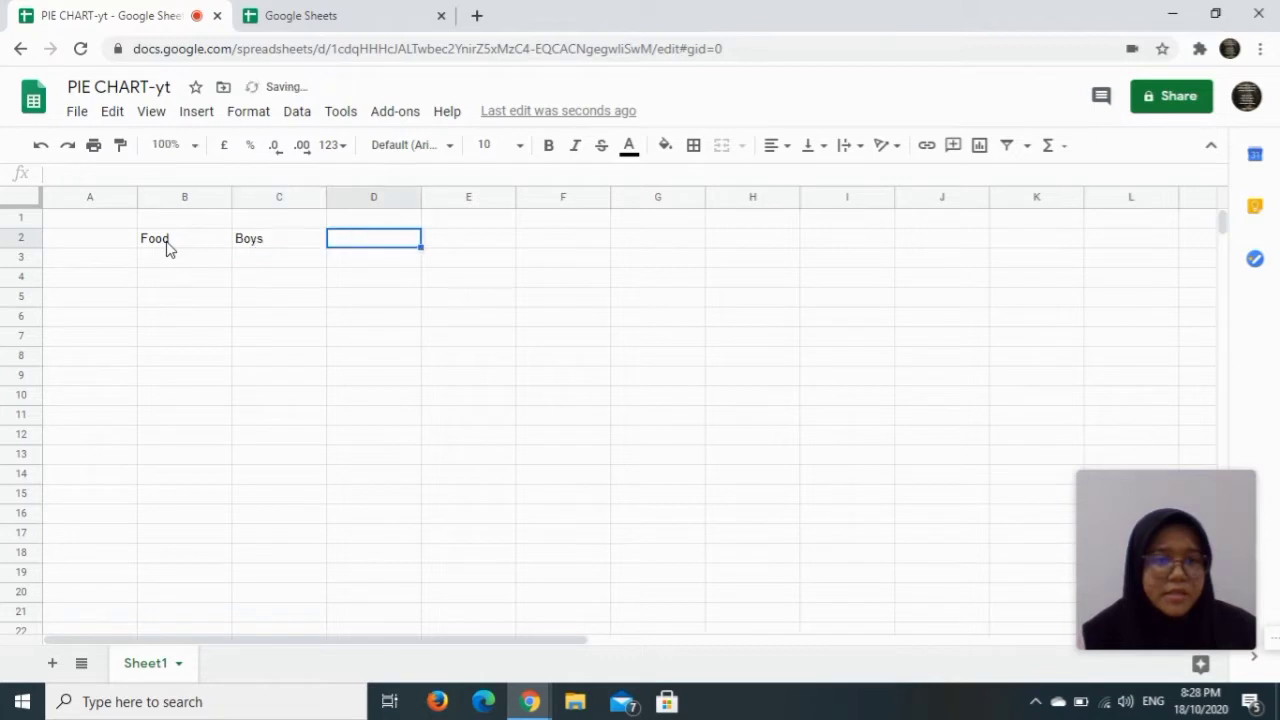
type("Girls")
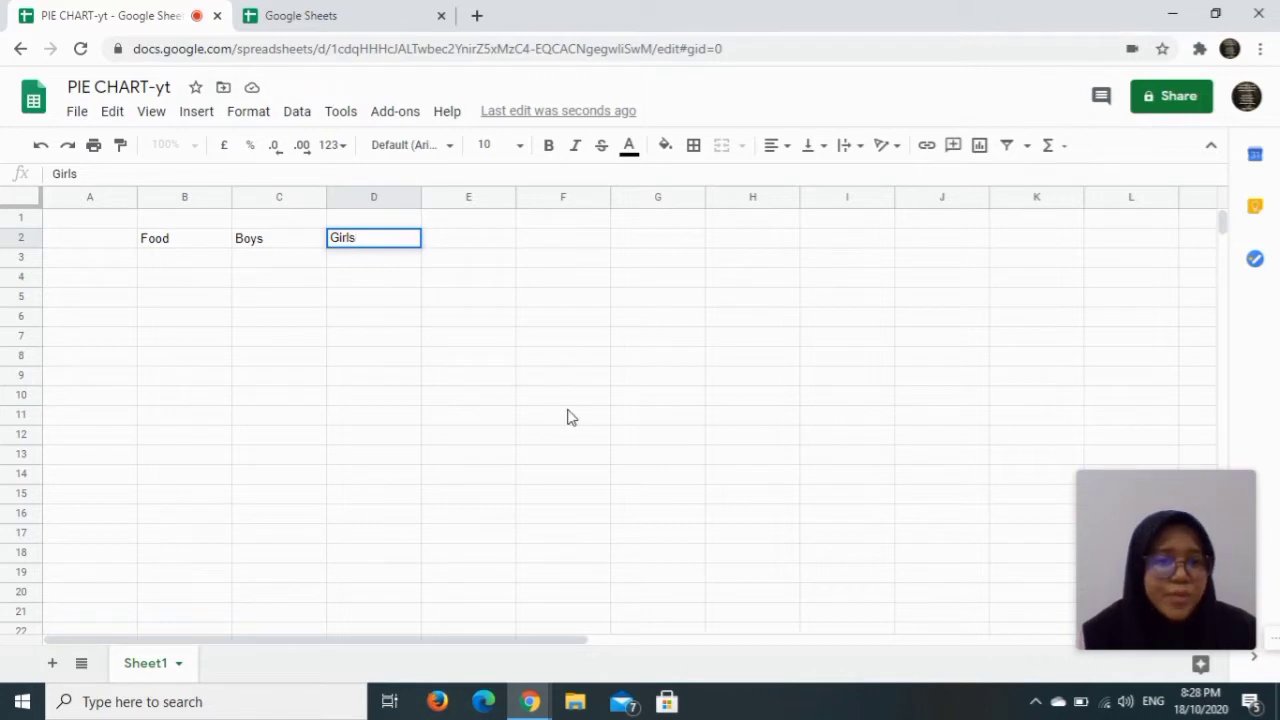
scroll(567, 417, "down", 2)
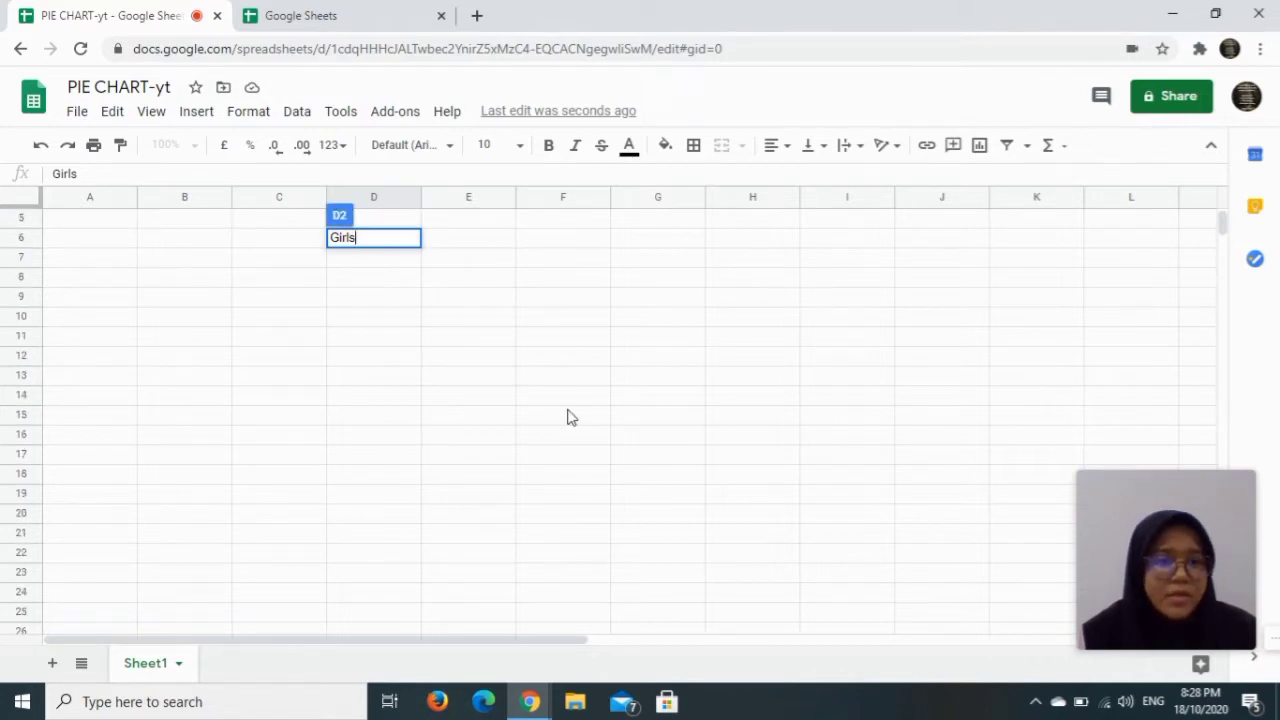
scroll(567, 417, "up", 2)
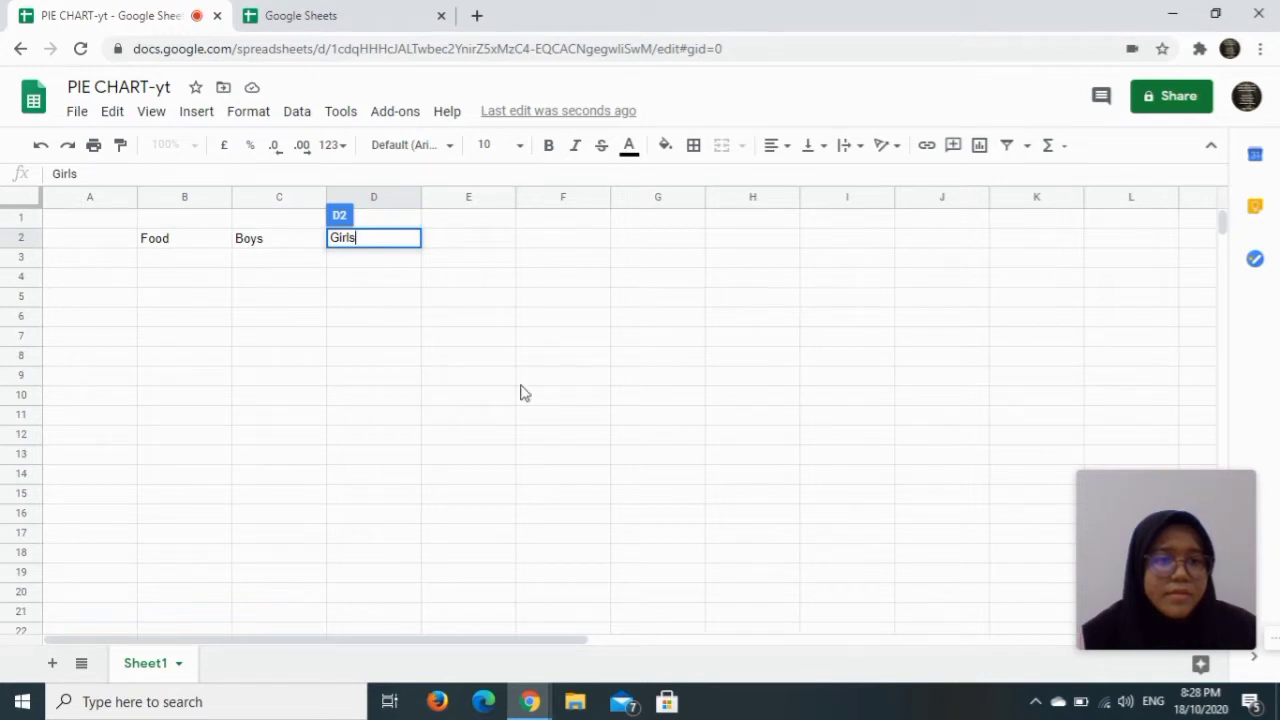
left_click(472, 377)
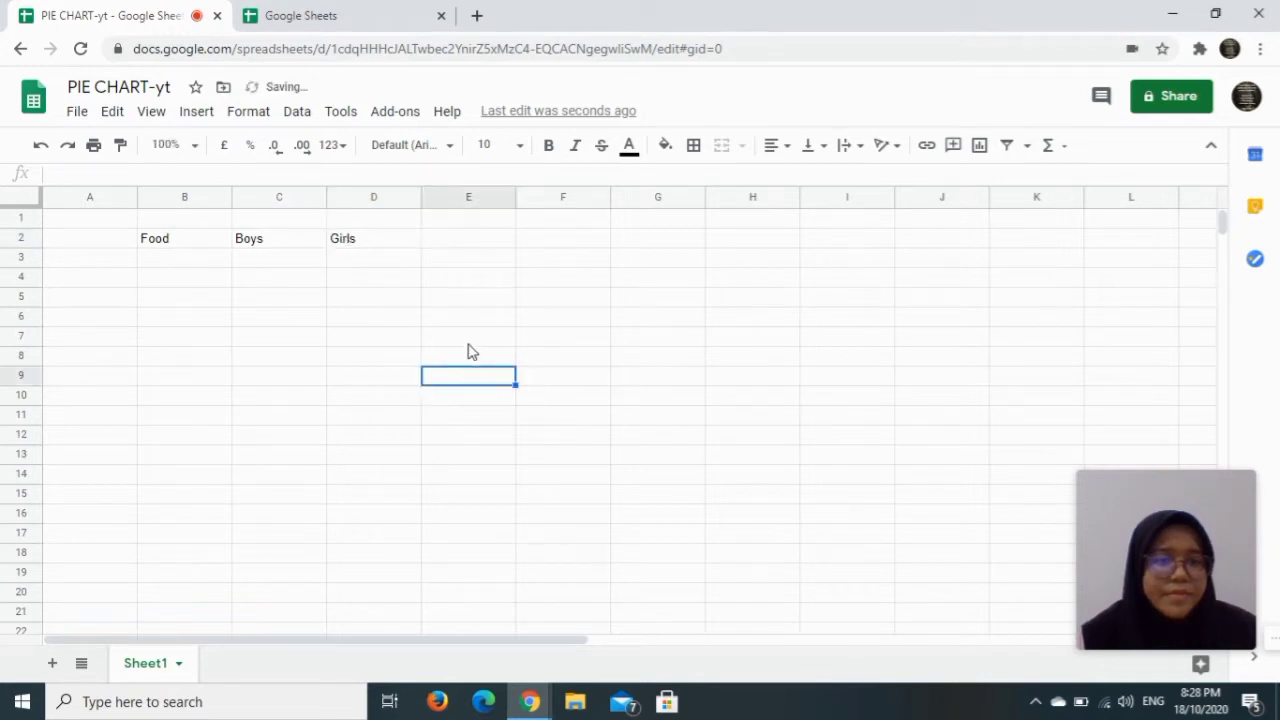
Step: Copy the existing food table with the boys' and girls' numbers in B32:D37
scroll(472, 352, "down", 5)
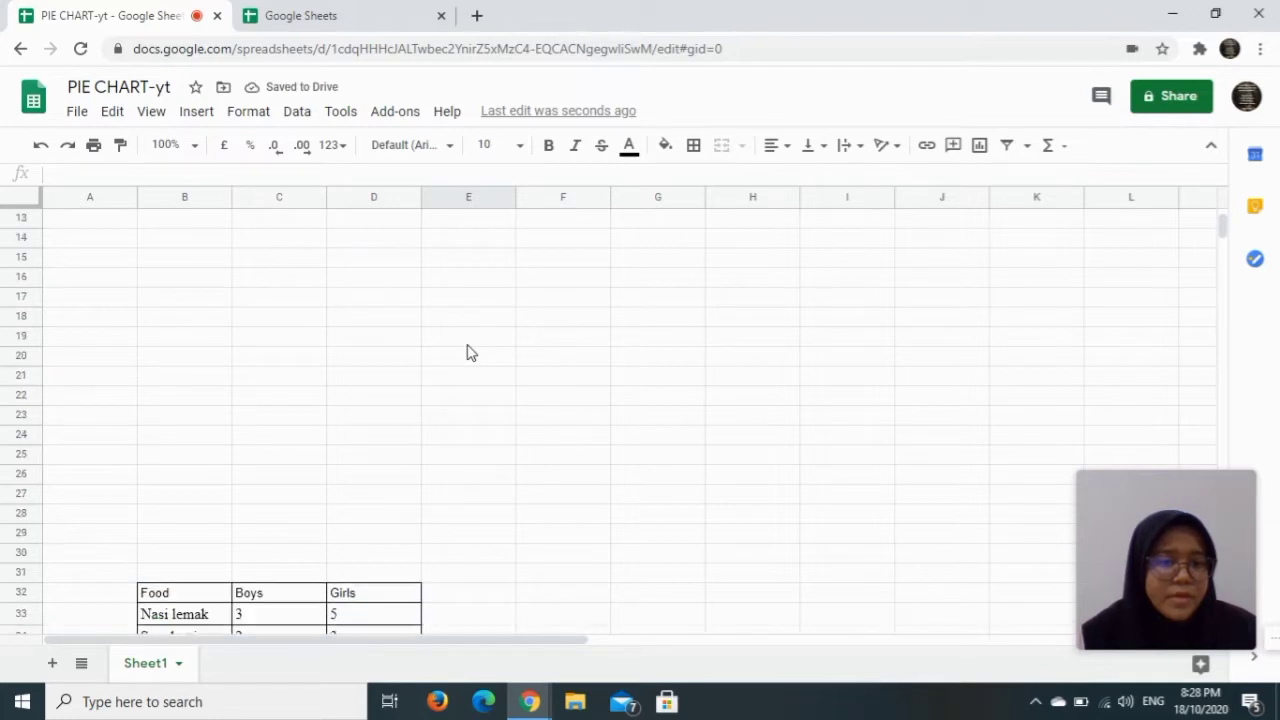
scroll(471, 352, "down", 3)
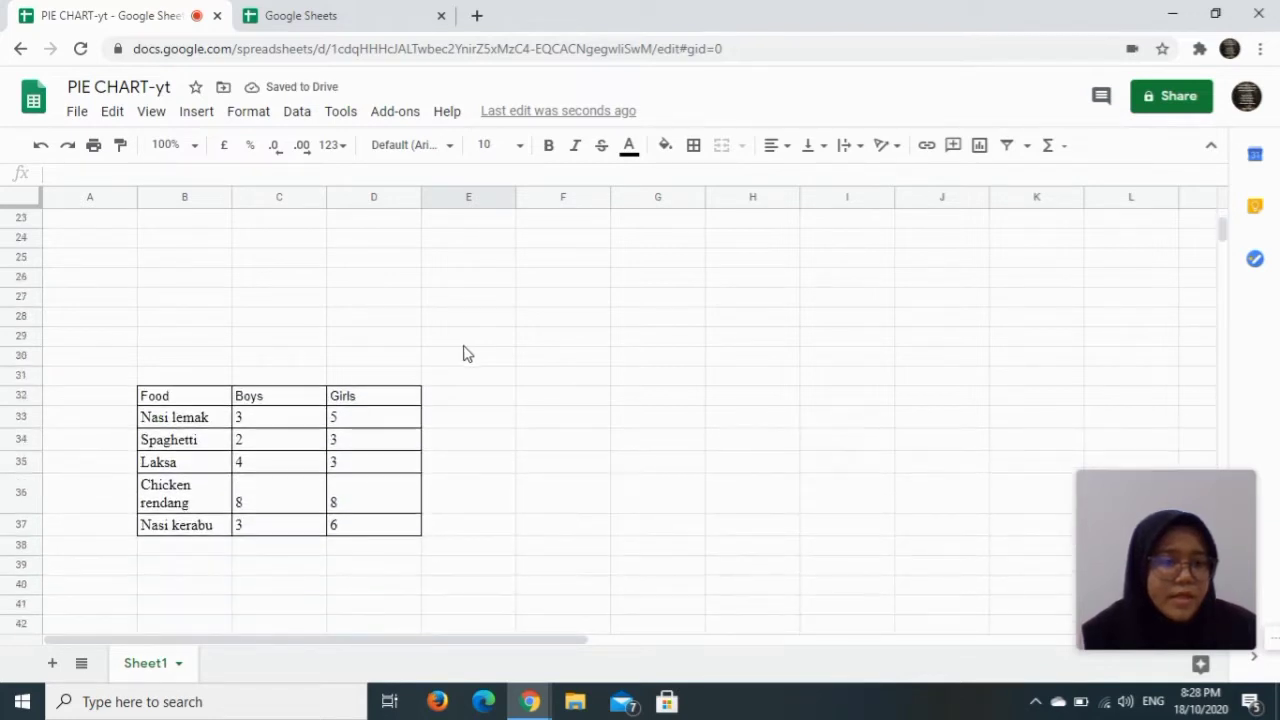
left_click(173, 401)
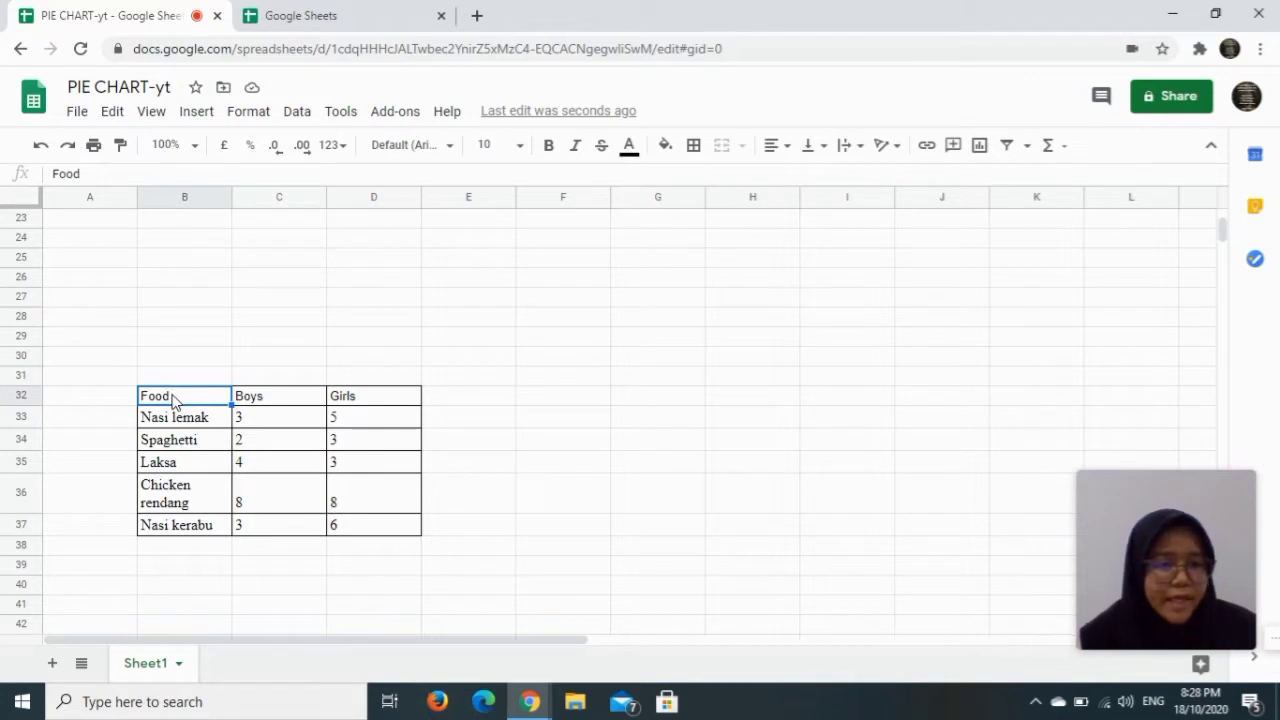
key("shift+Right")
key("shift+Right")
key("shift+Down")
key("shift+Down")
key("shift+Down")
key("shift+Down")
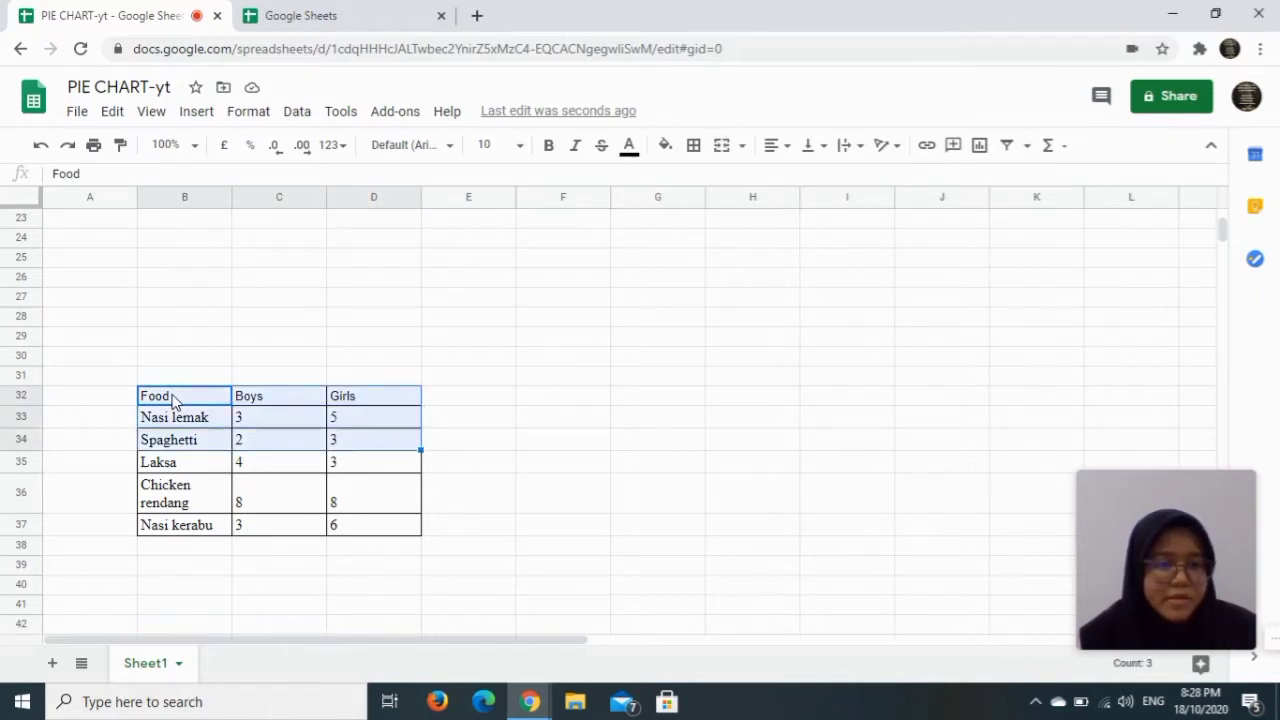
key("shift+Down")
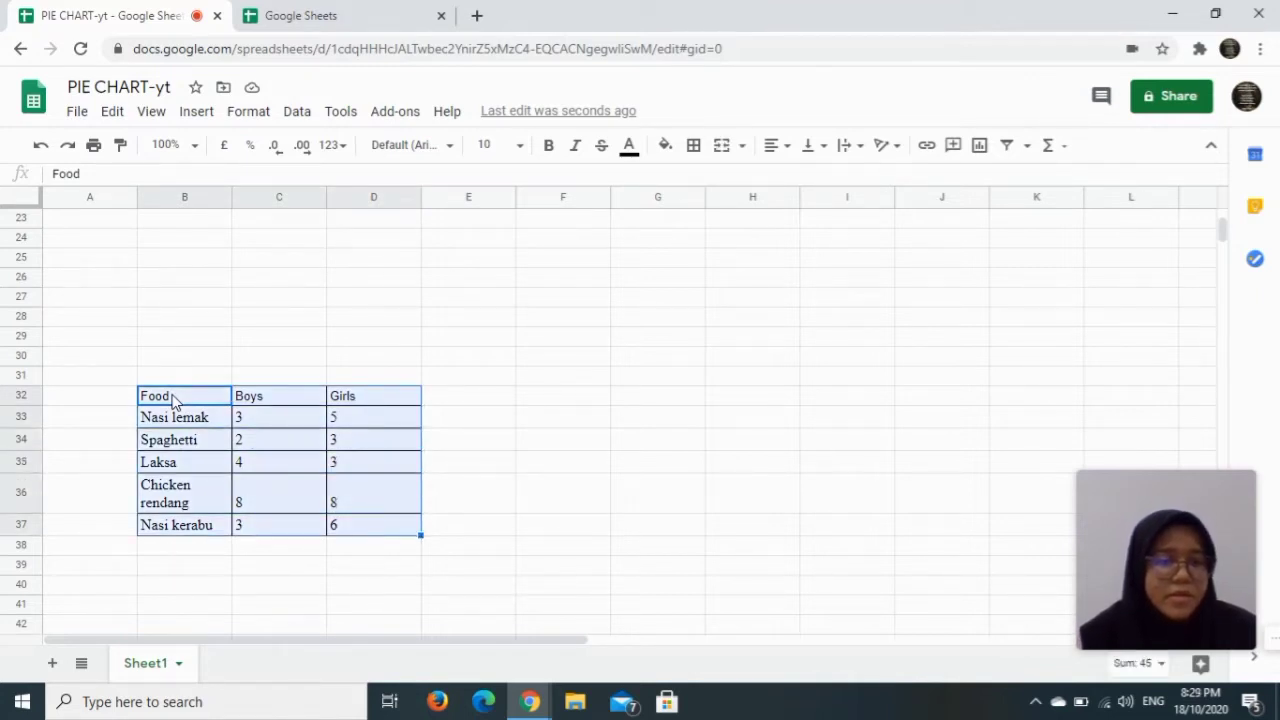
right_click(172, 400)
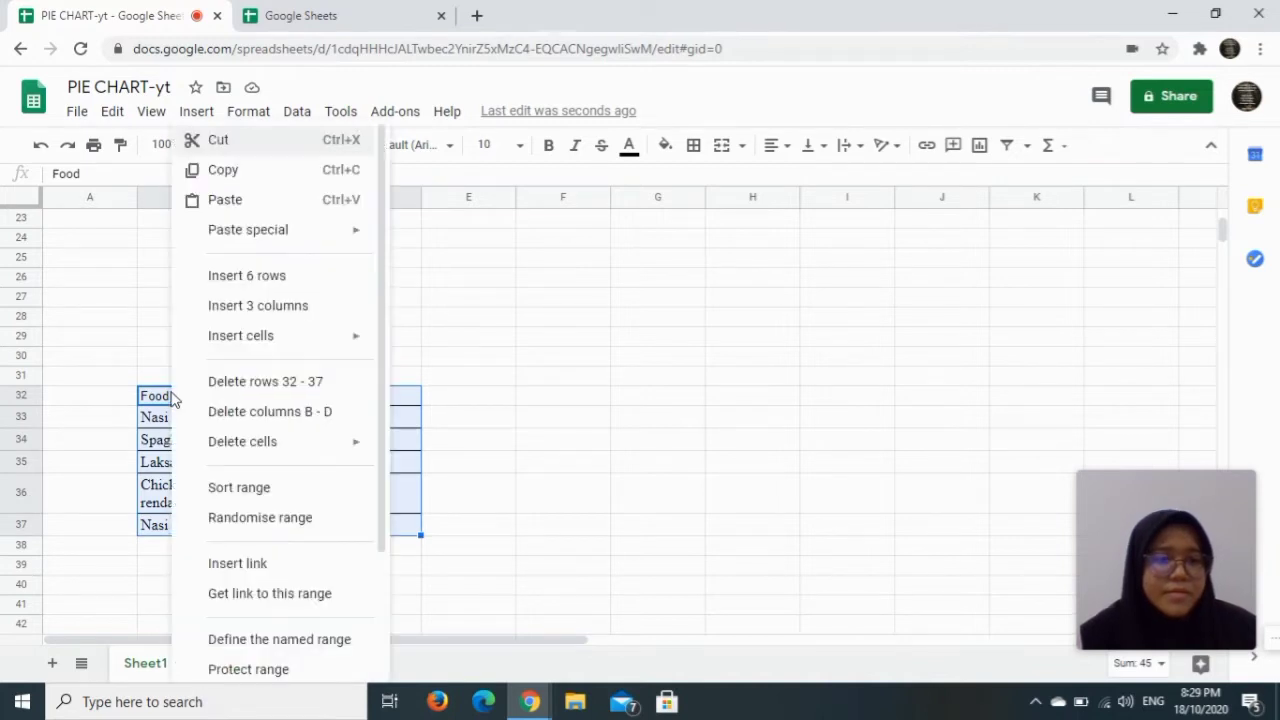
left_click(256, 180)
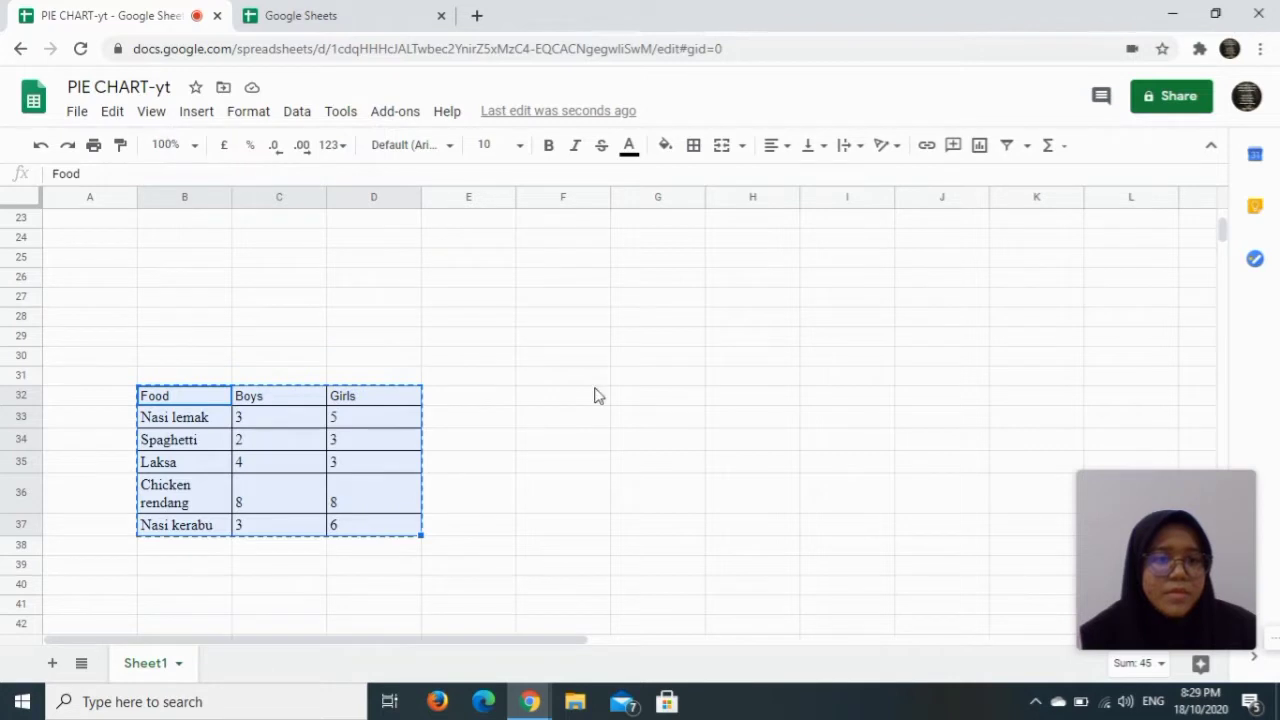
Step: Paste the copied food table starting at cell B2
scroll(594, 396, "up", 5)
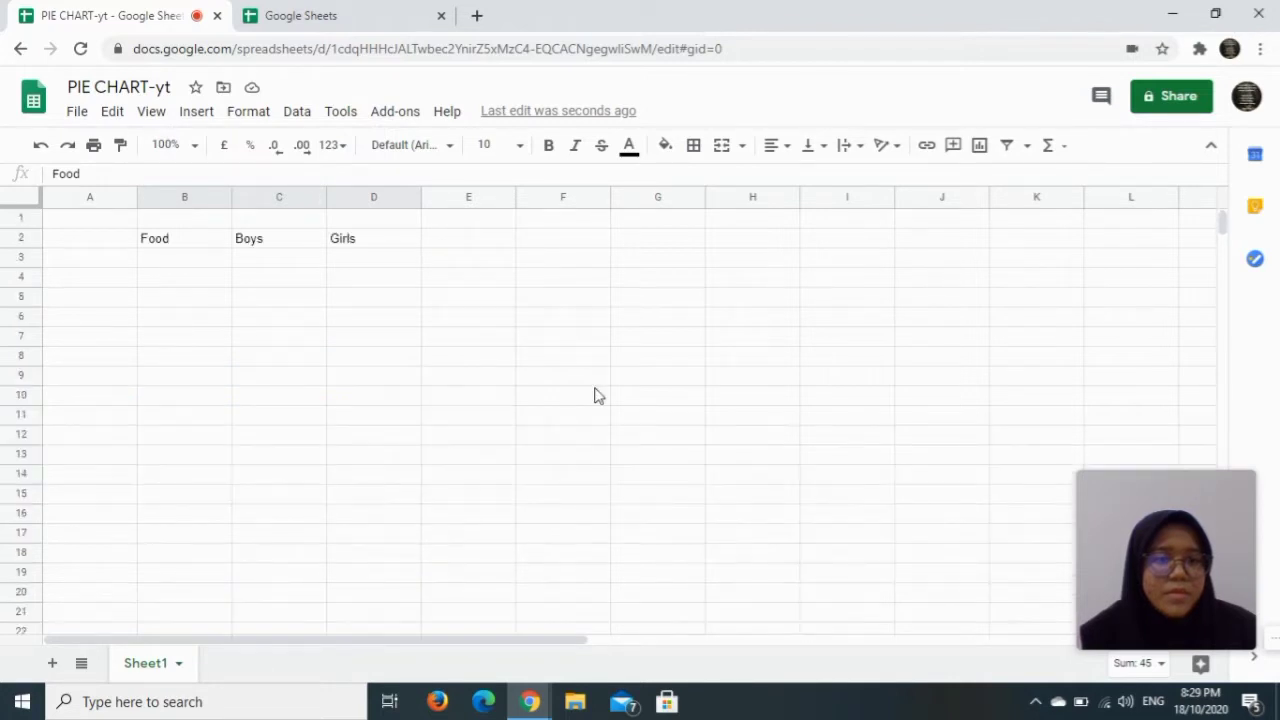
left_click(177, 243)
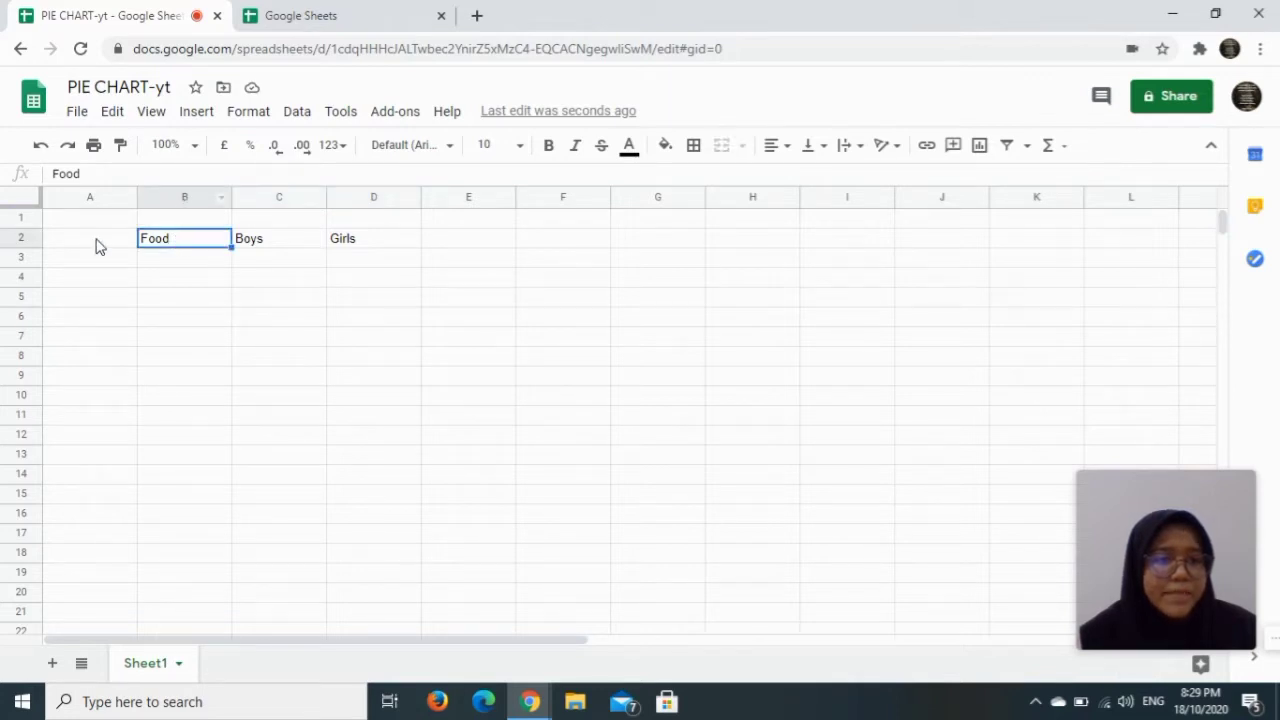
right_click(159, 247)
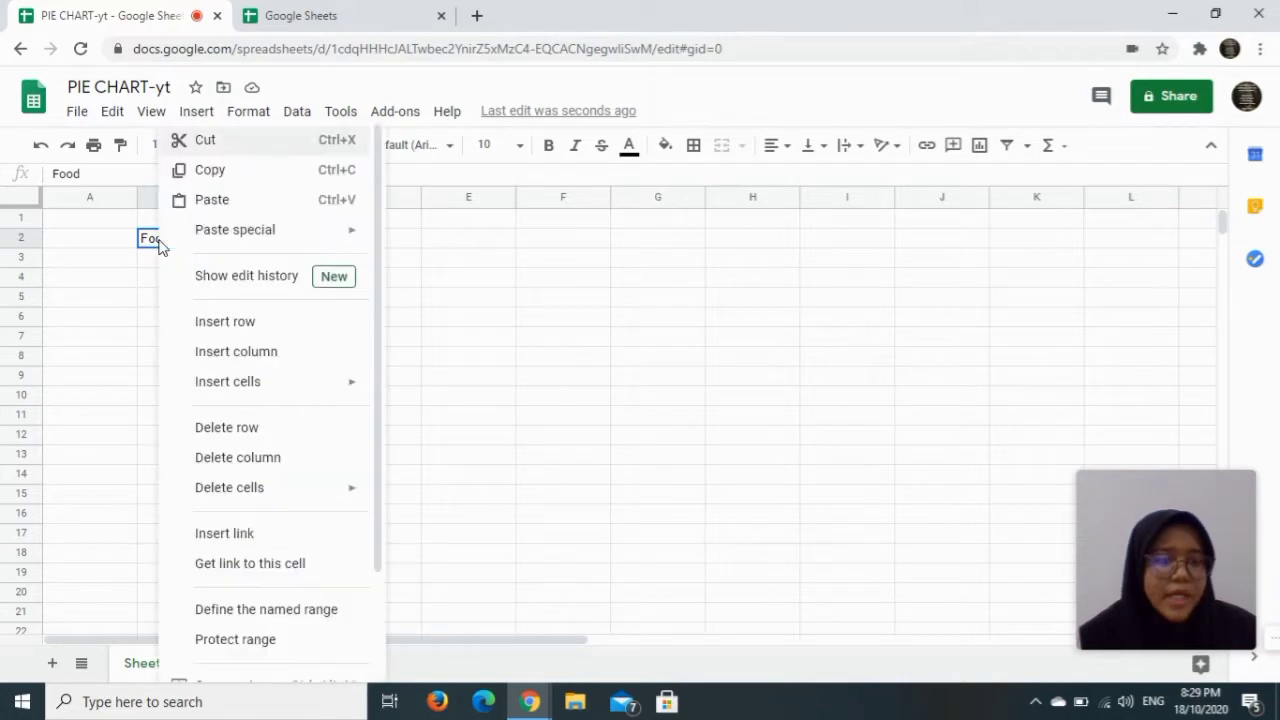
left_click(244, 199)
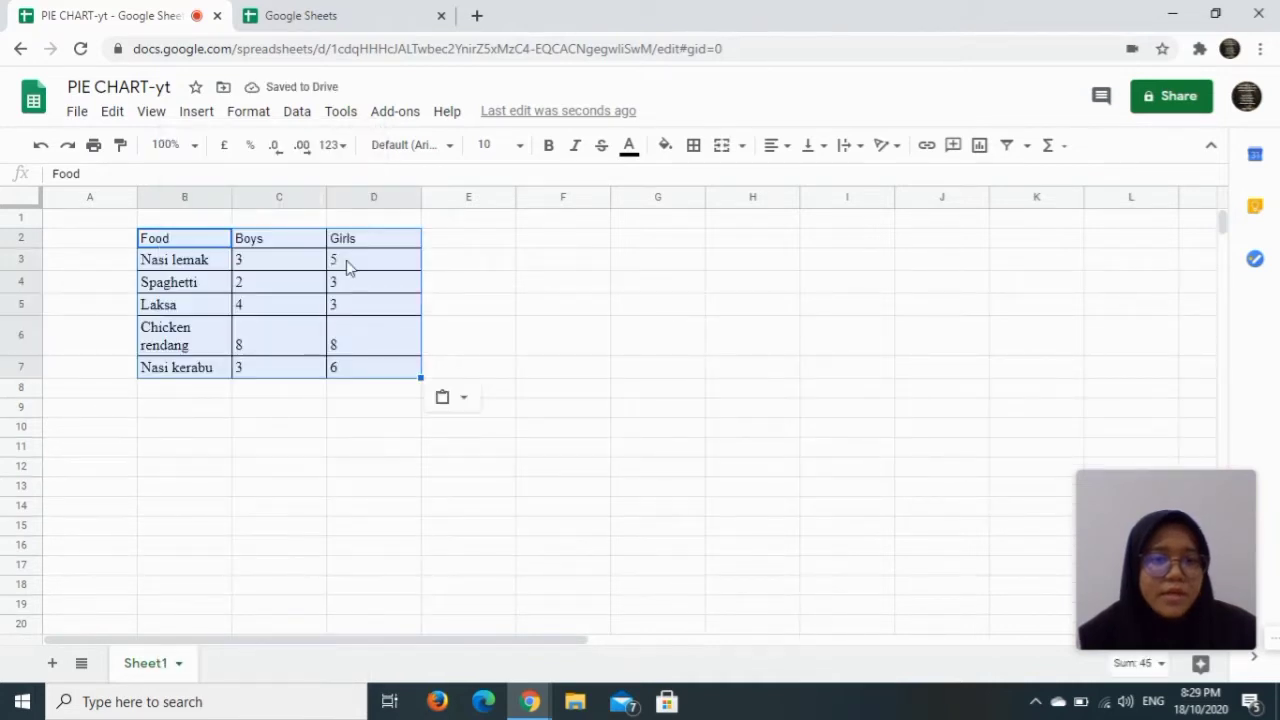
Step: Apply all borders to the table in B2:D7 and set the border colour to a dark grey
left_click(694, 150)
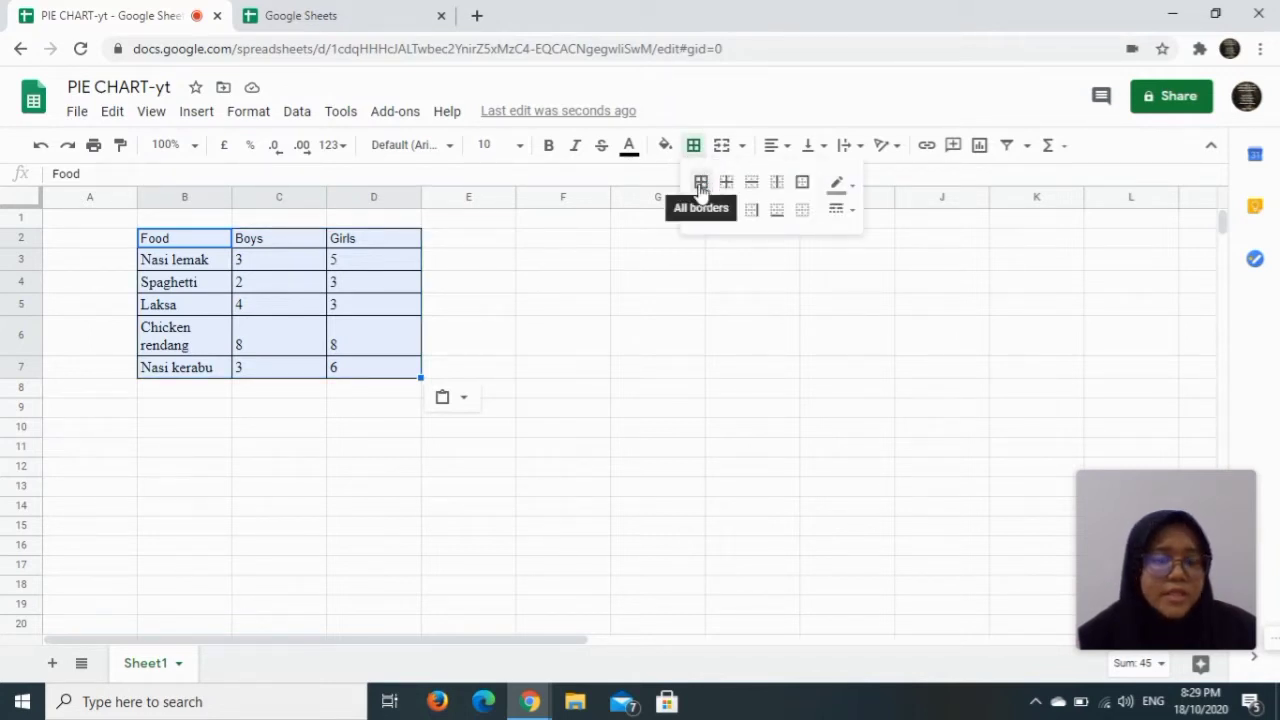
left_click(700, 190)
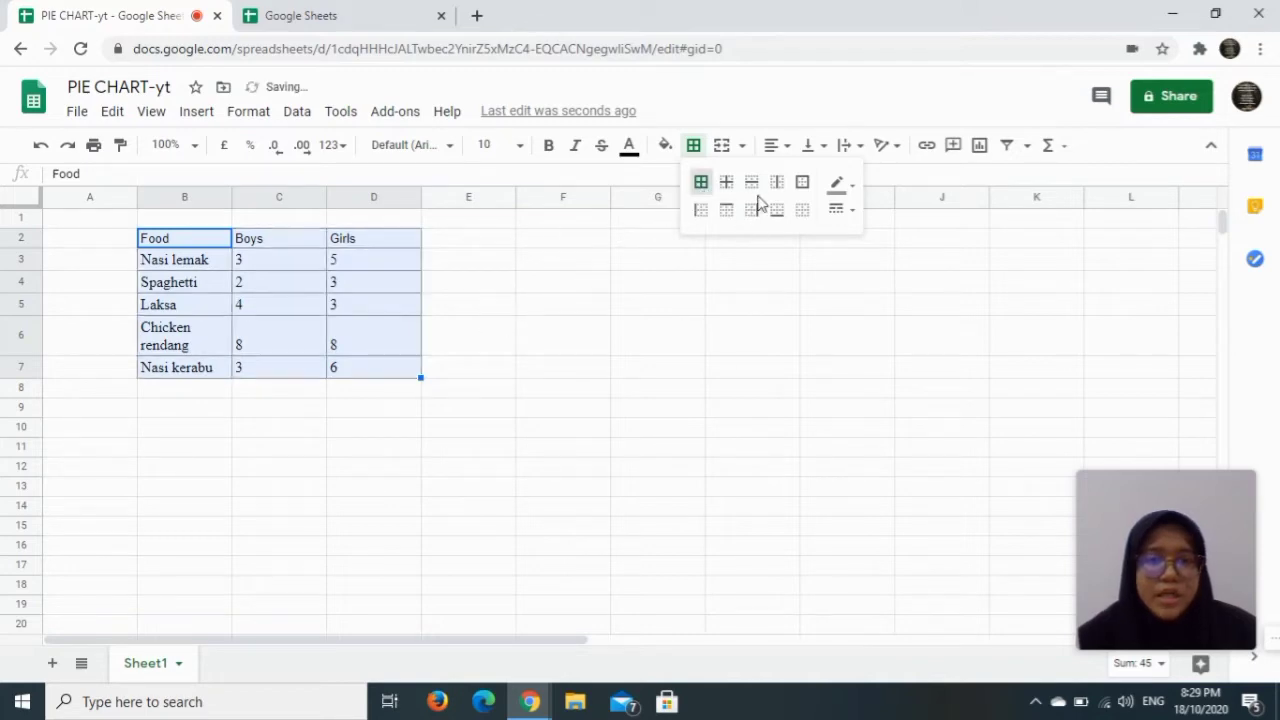
left_click(840, 188)
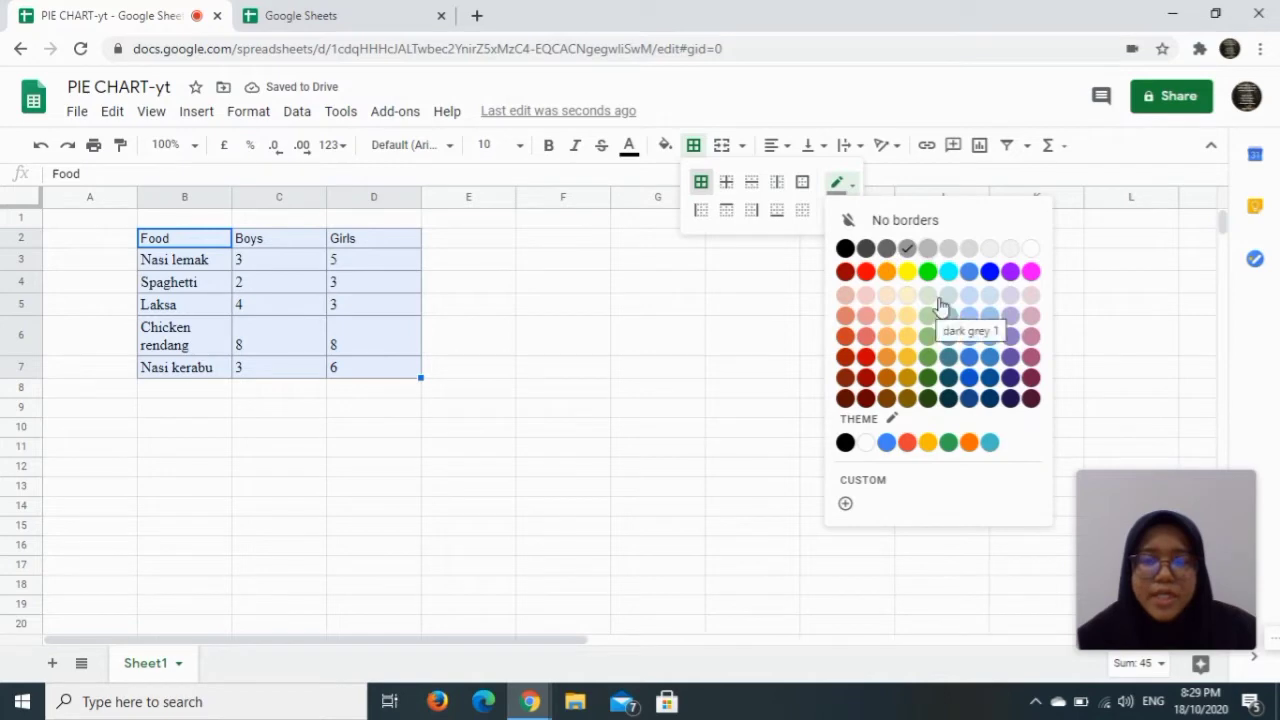
left_click(888, 252)
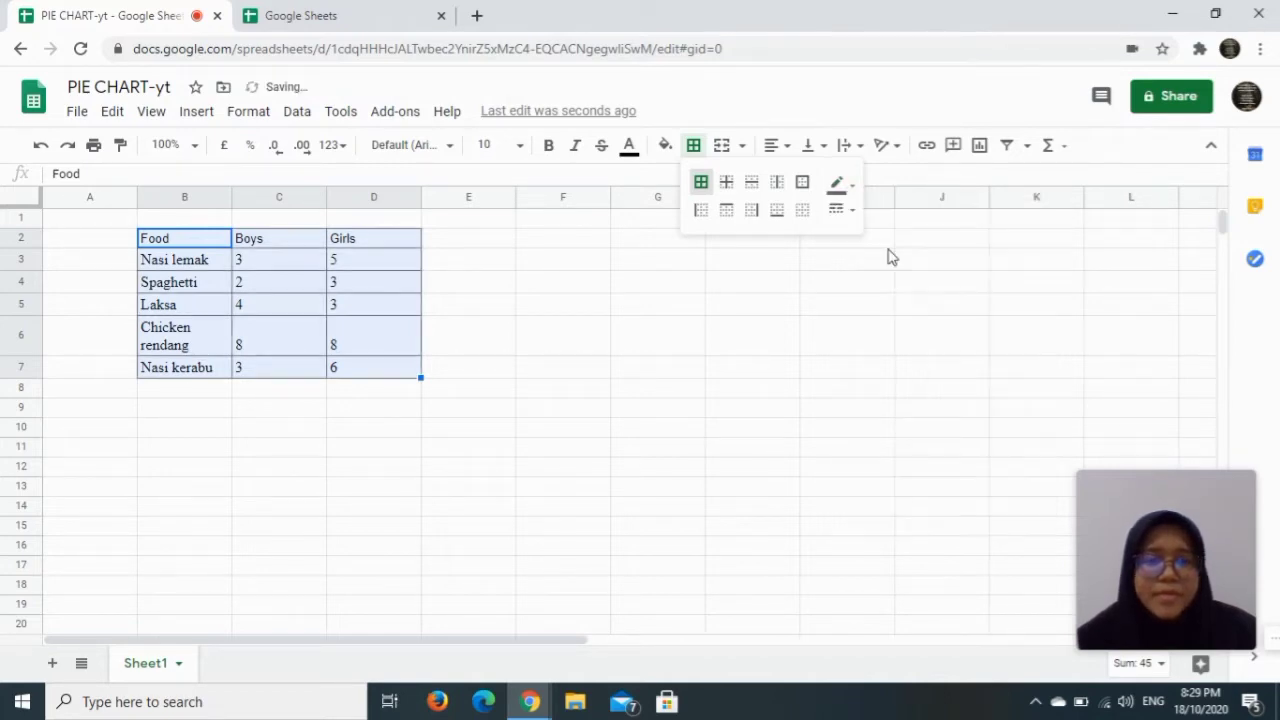
left_click(645, 306)
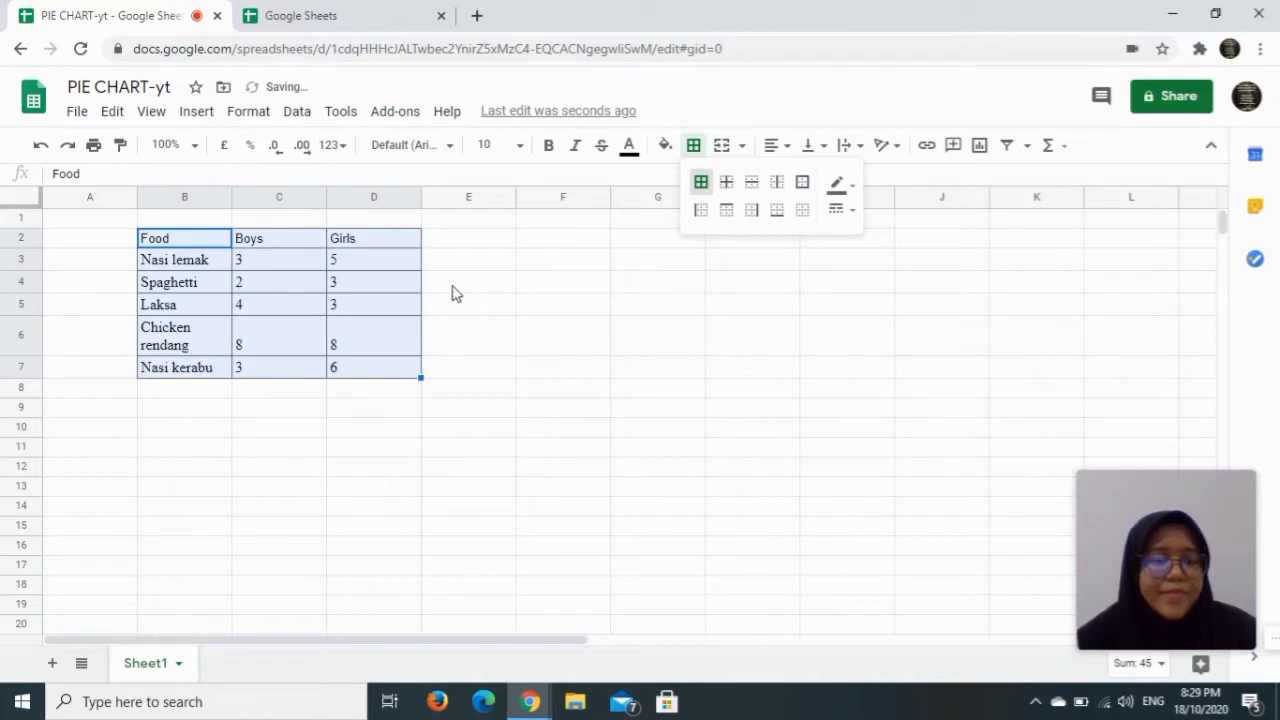
Step: Insert a chart based on the food names and boys' values in B3:C7
left_click(201, 262)
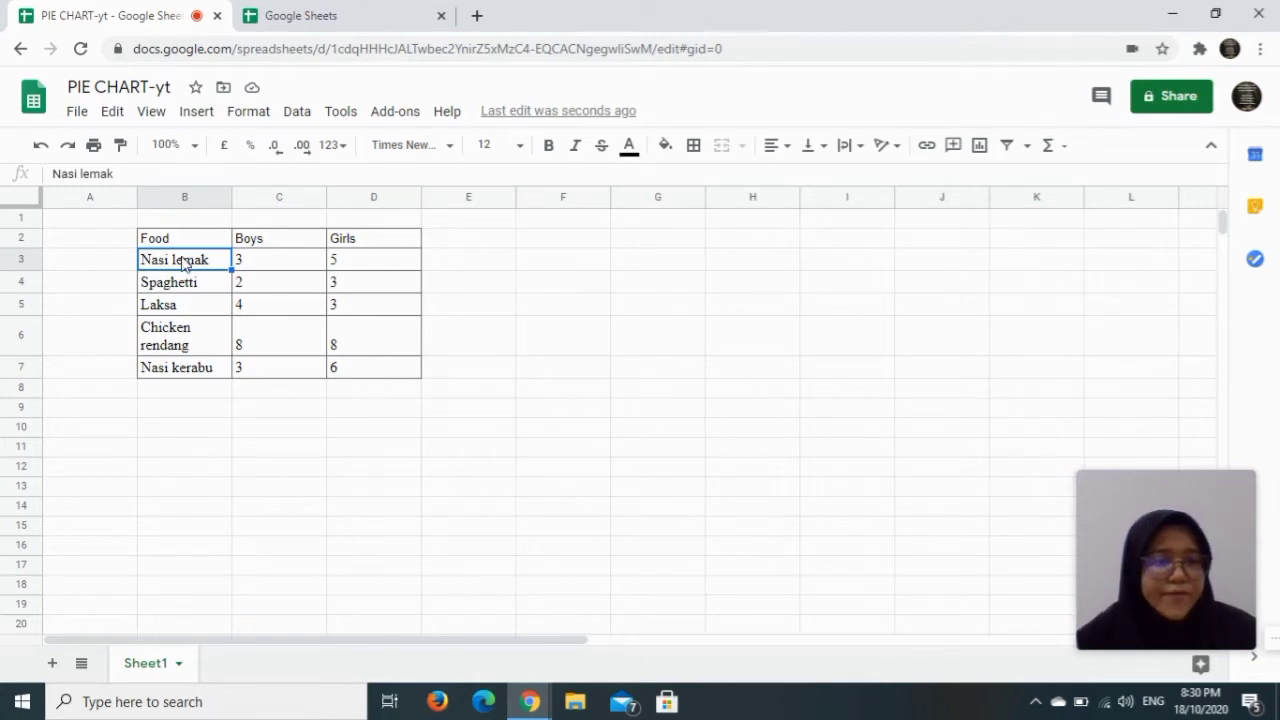
key("Right")
key("Down")
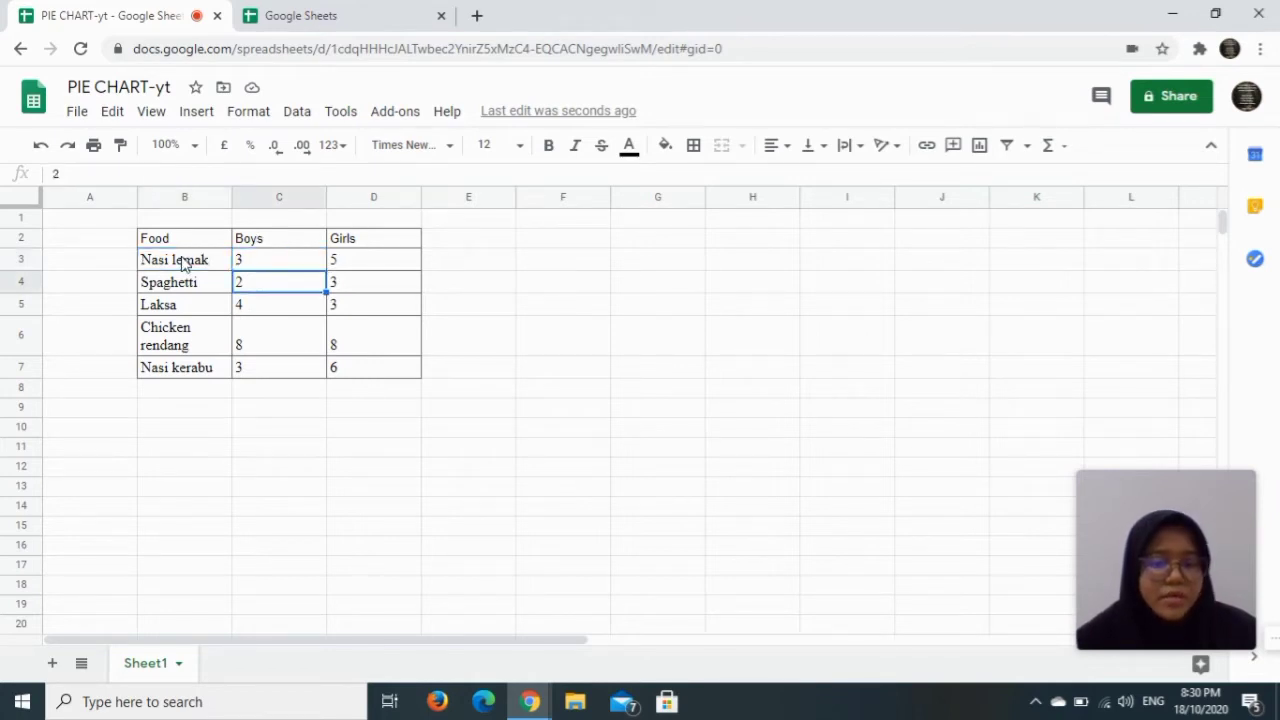
key("Left")
key("Up")
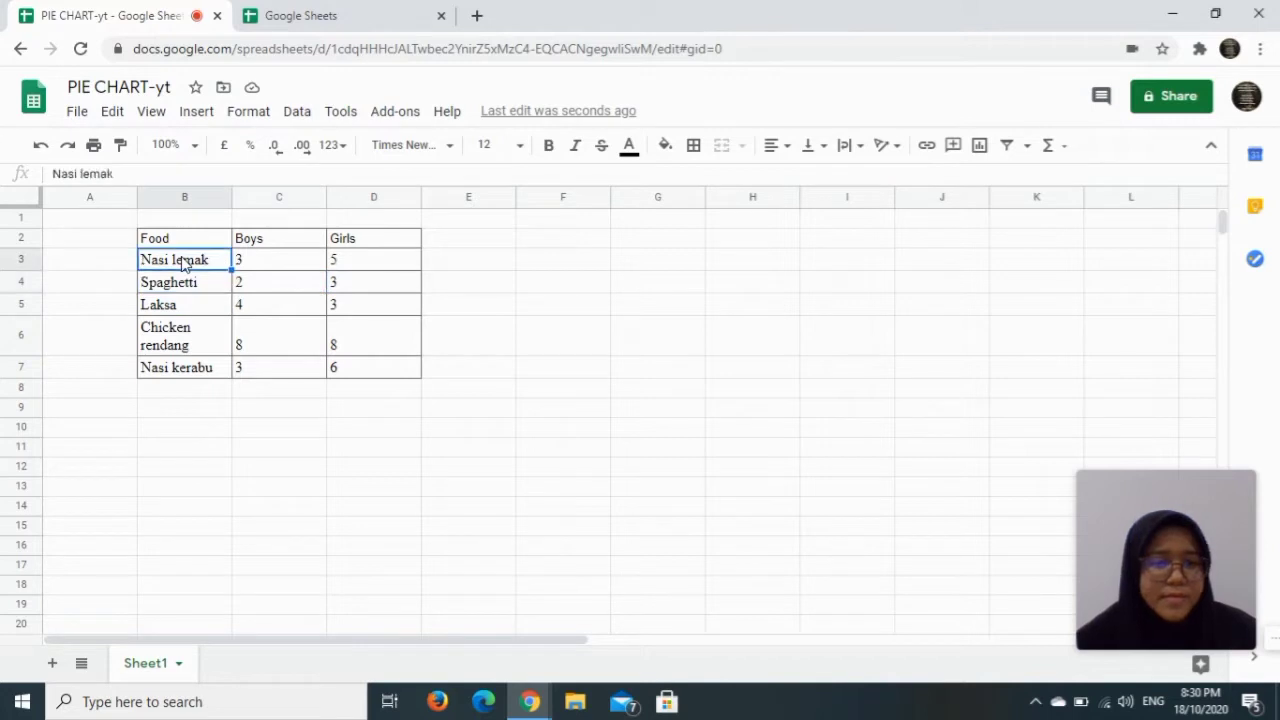
key("shift+Right")
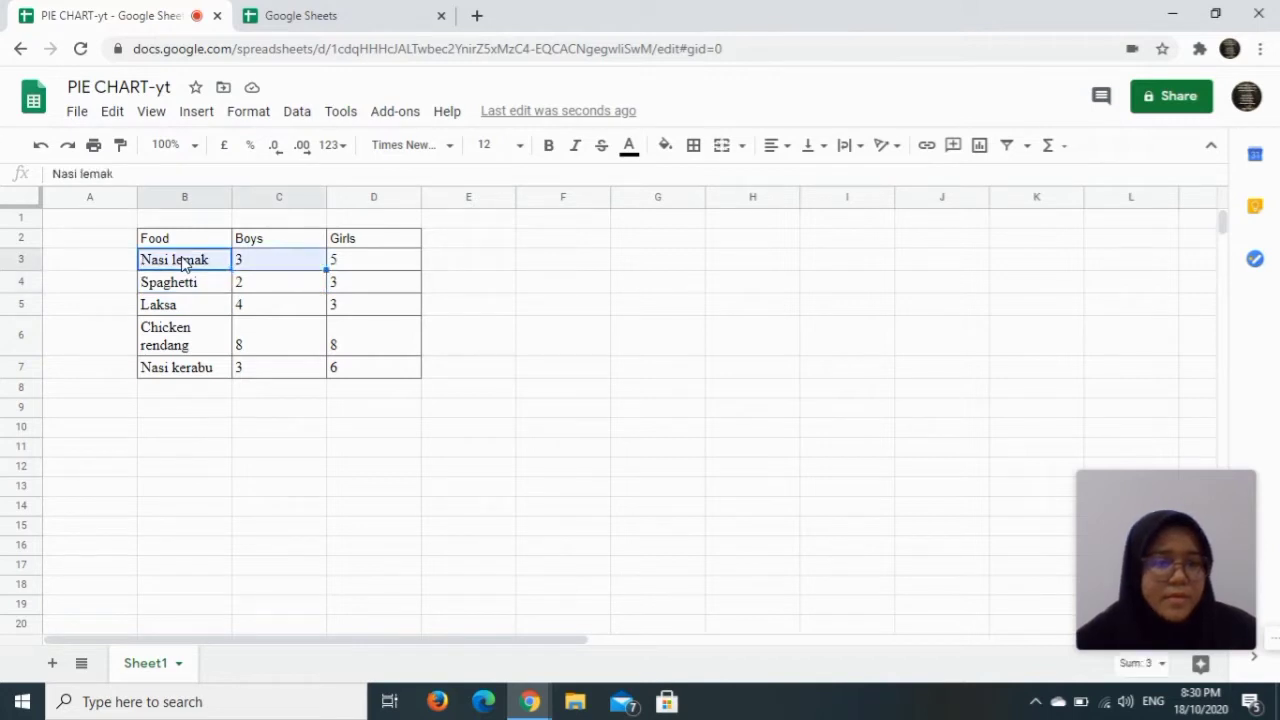
key("shift+Down")
key("shift+Down")
key("shift+Down")
key("shift+Down")
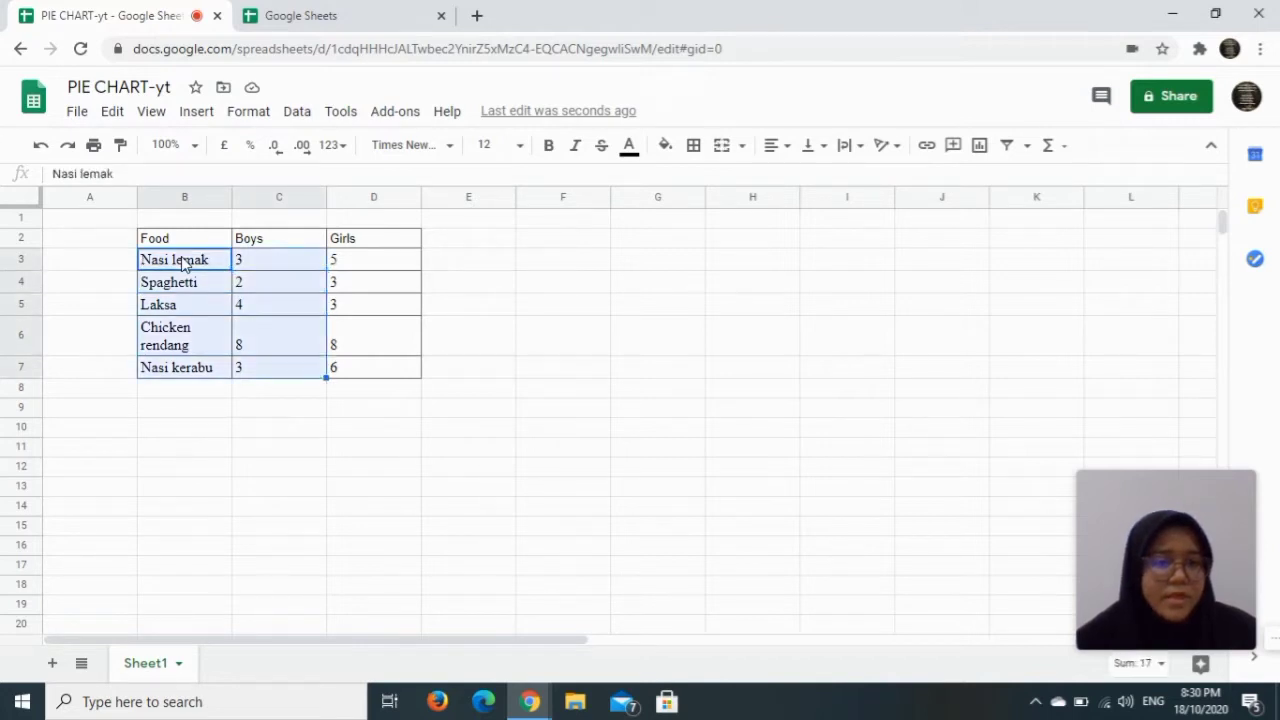
left_click(198, 113)
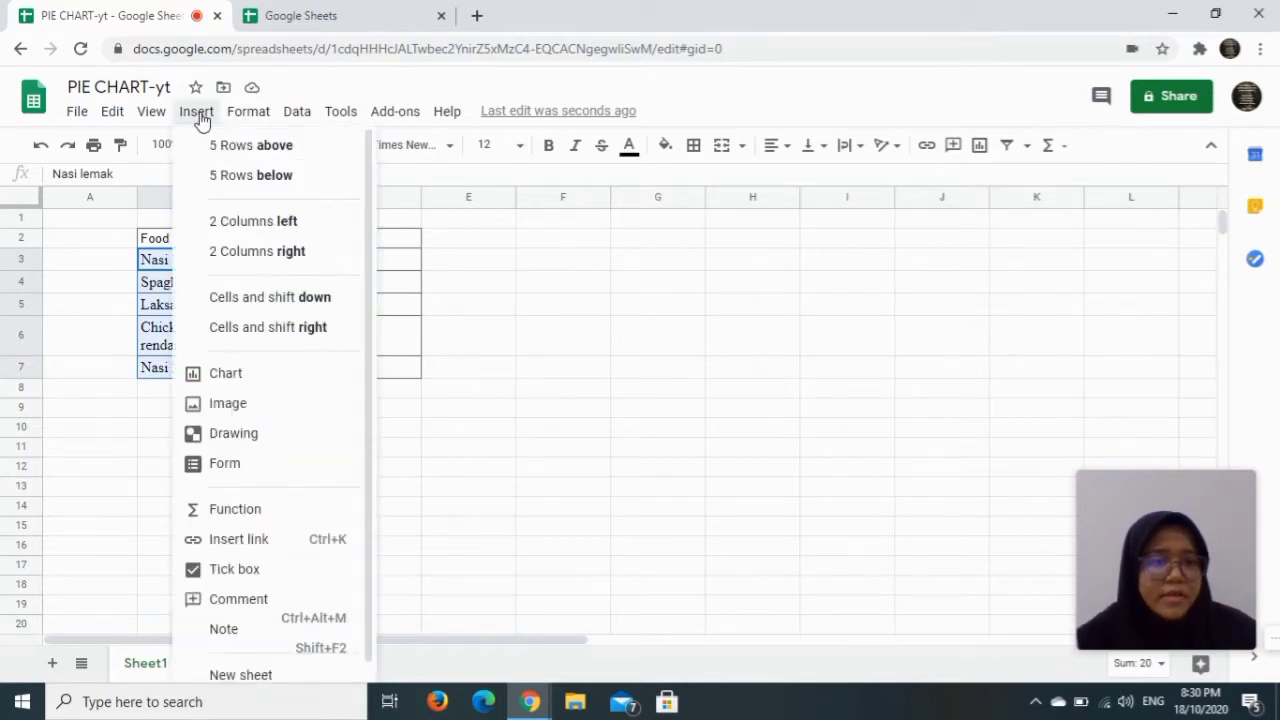
left_click(226, 373)
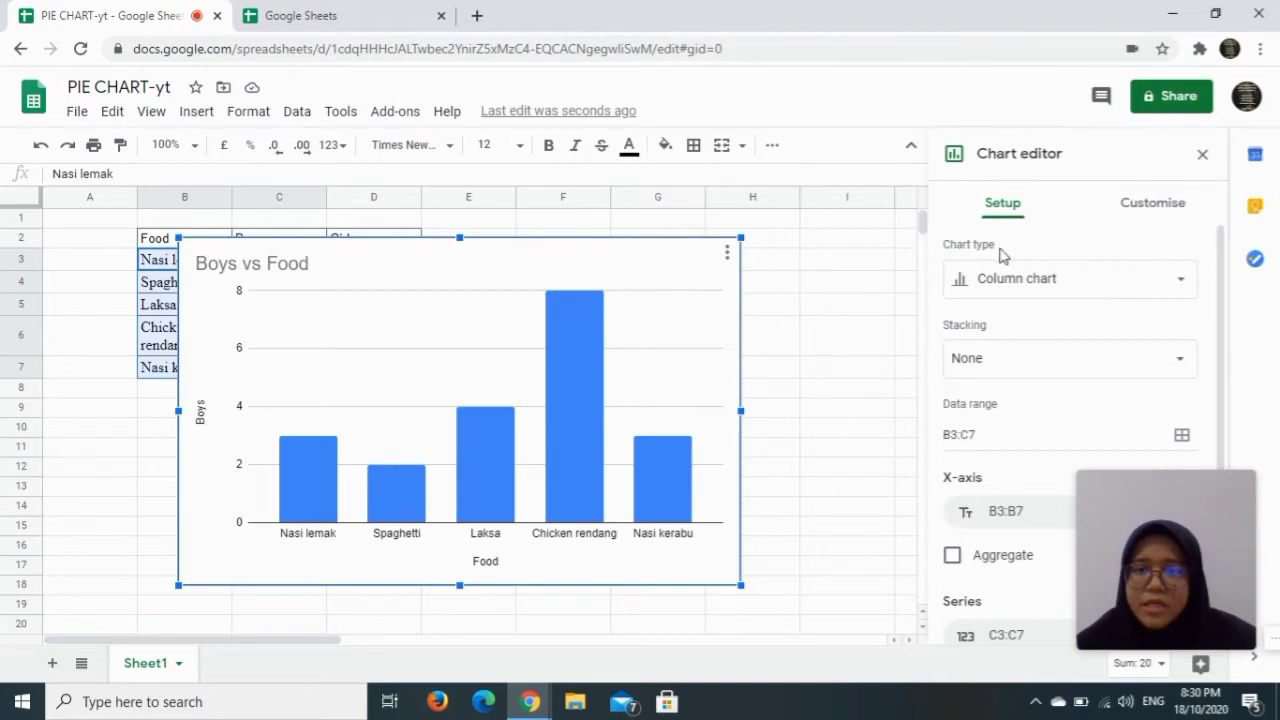
Step: Change the column chart of the boys' food data to a standard pie chart
left_click(1184, 285)
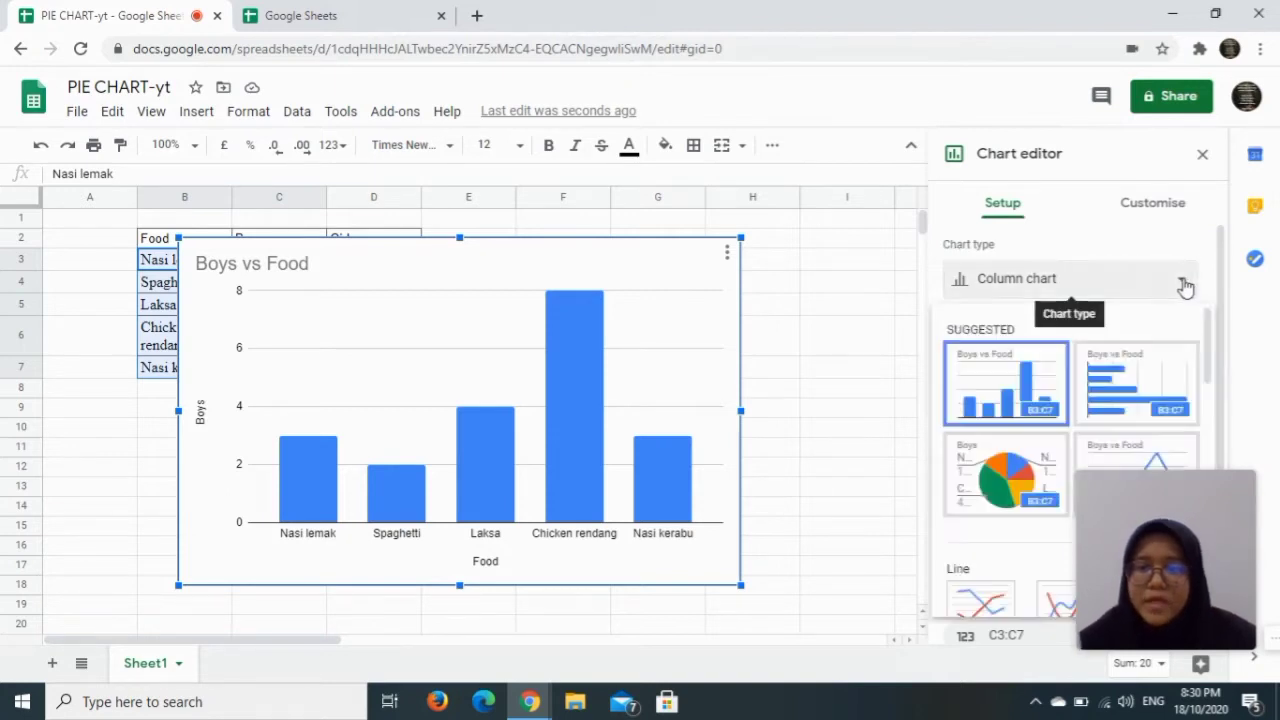
scroll(1100, 414, "down", 5)
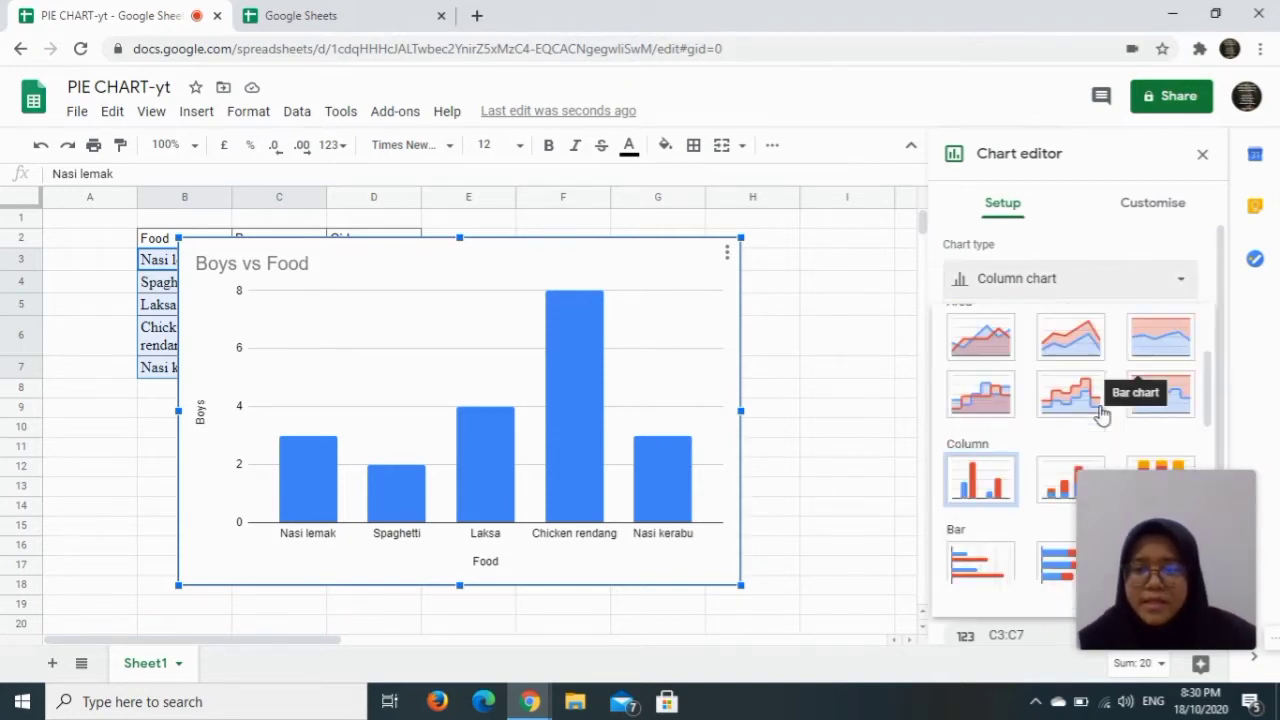
scroll(1100, 414, "down", 6)
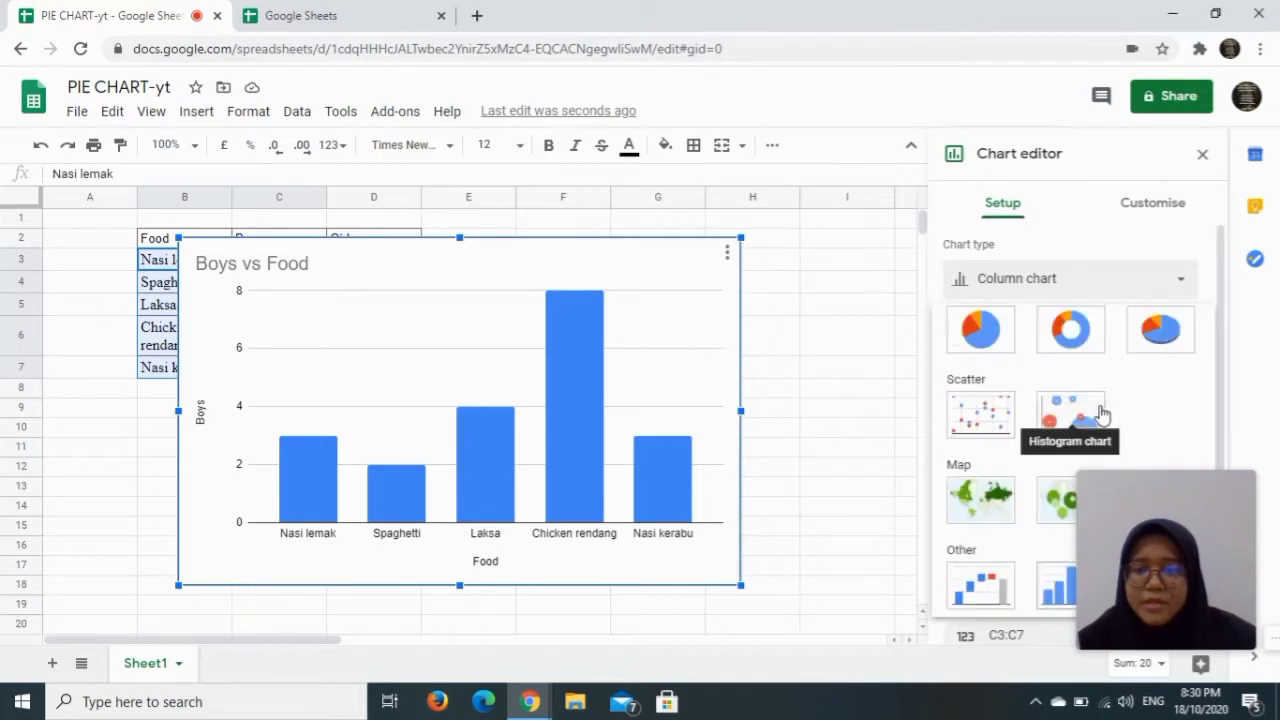
scroll(1100, 414, "up", 1)
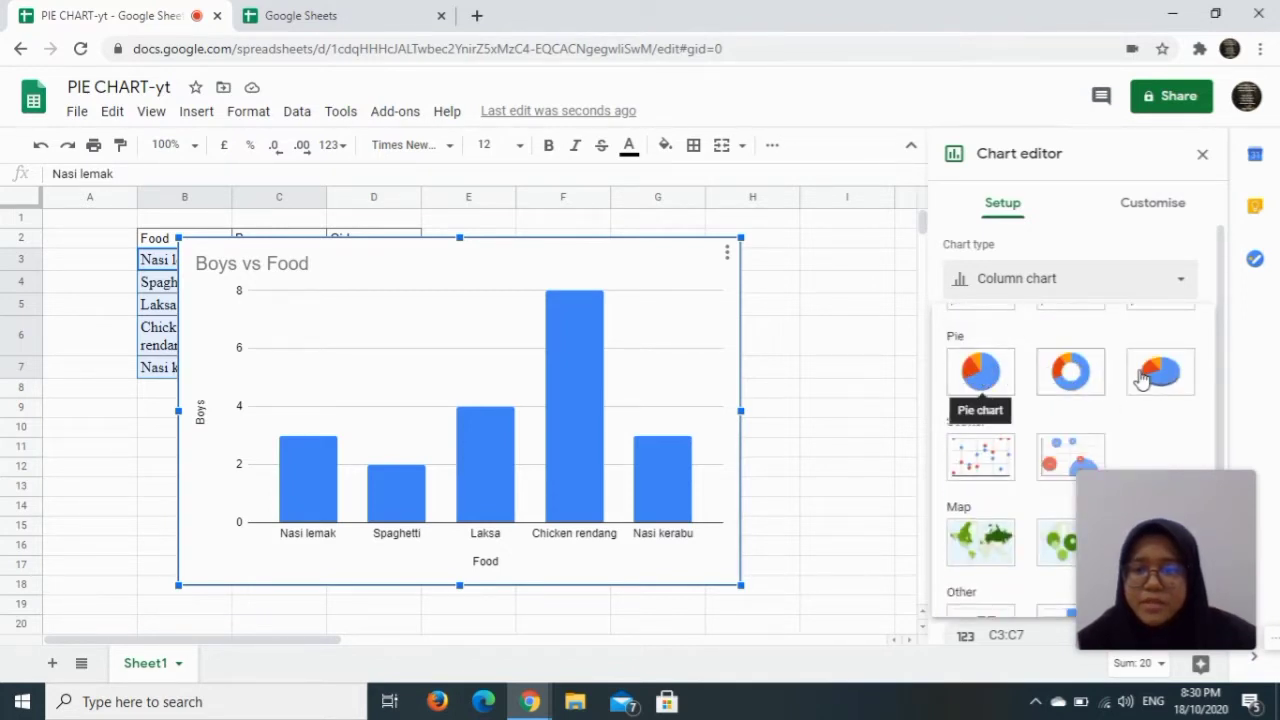
left_click(990, 380)
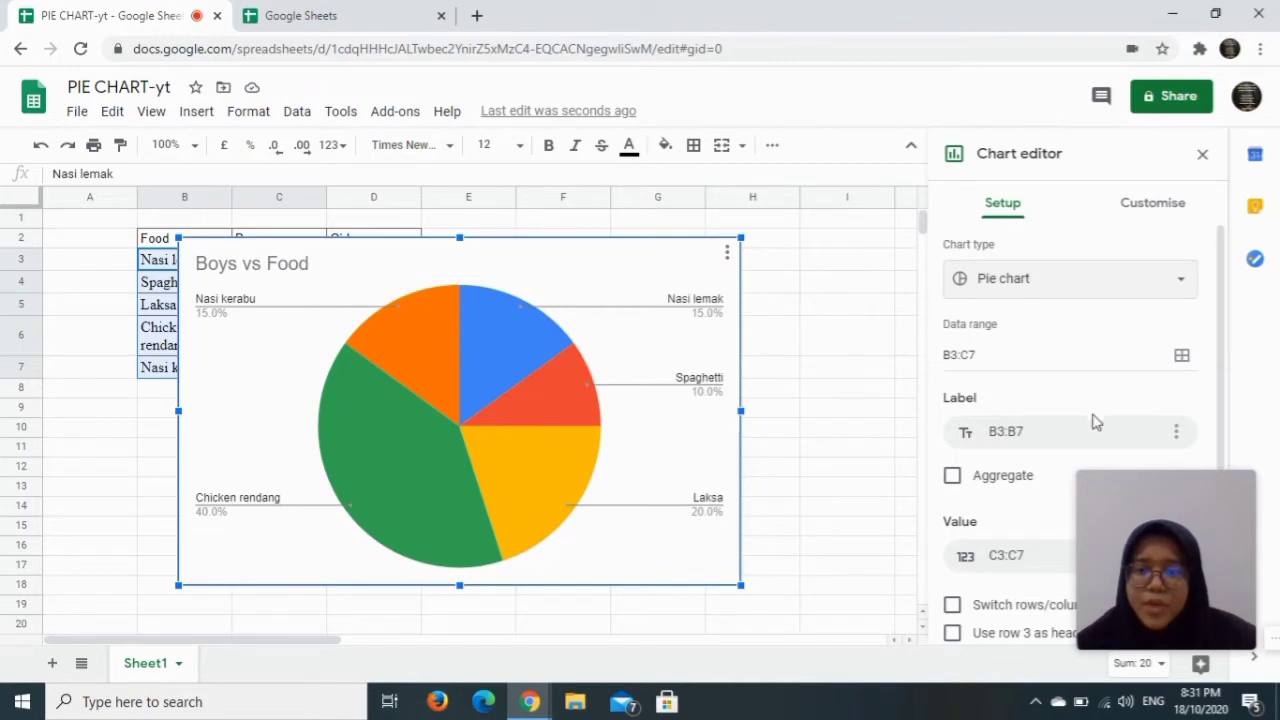
scroll(1093, 421, "down", 1)
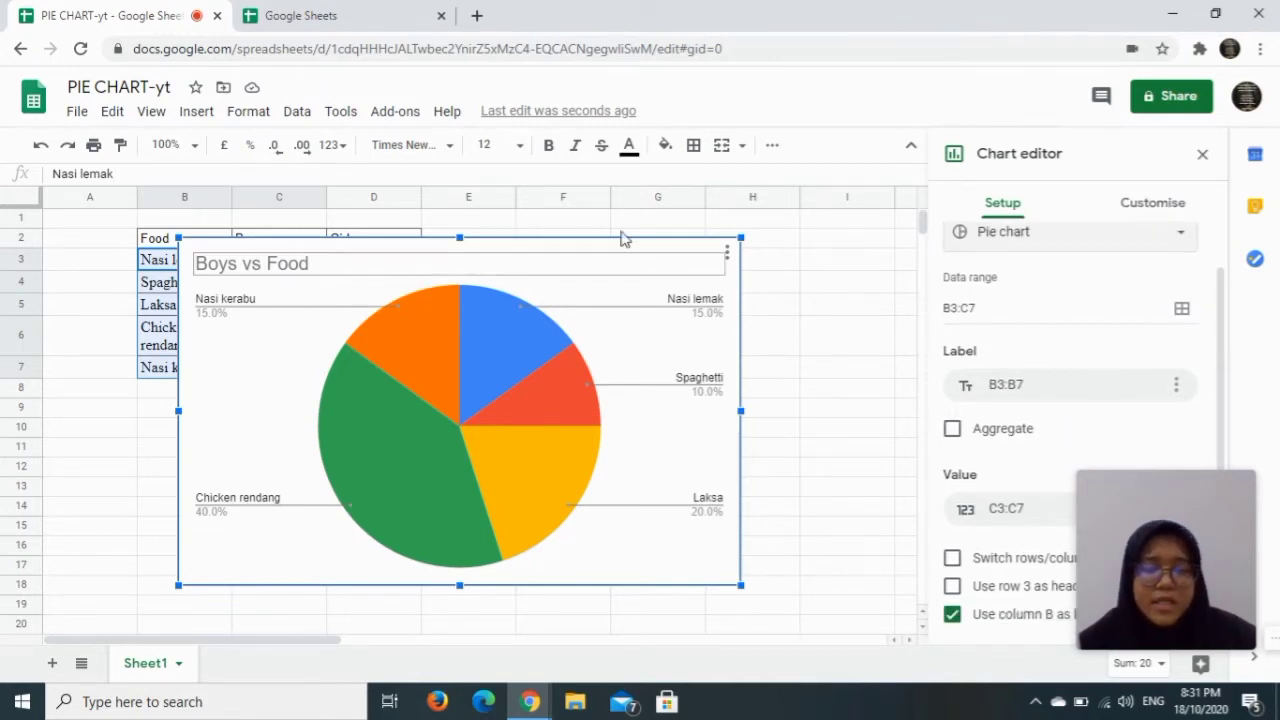
Step: Open the title formatting settings of the Boys vs Food pie chart
left_click(1137, 210)
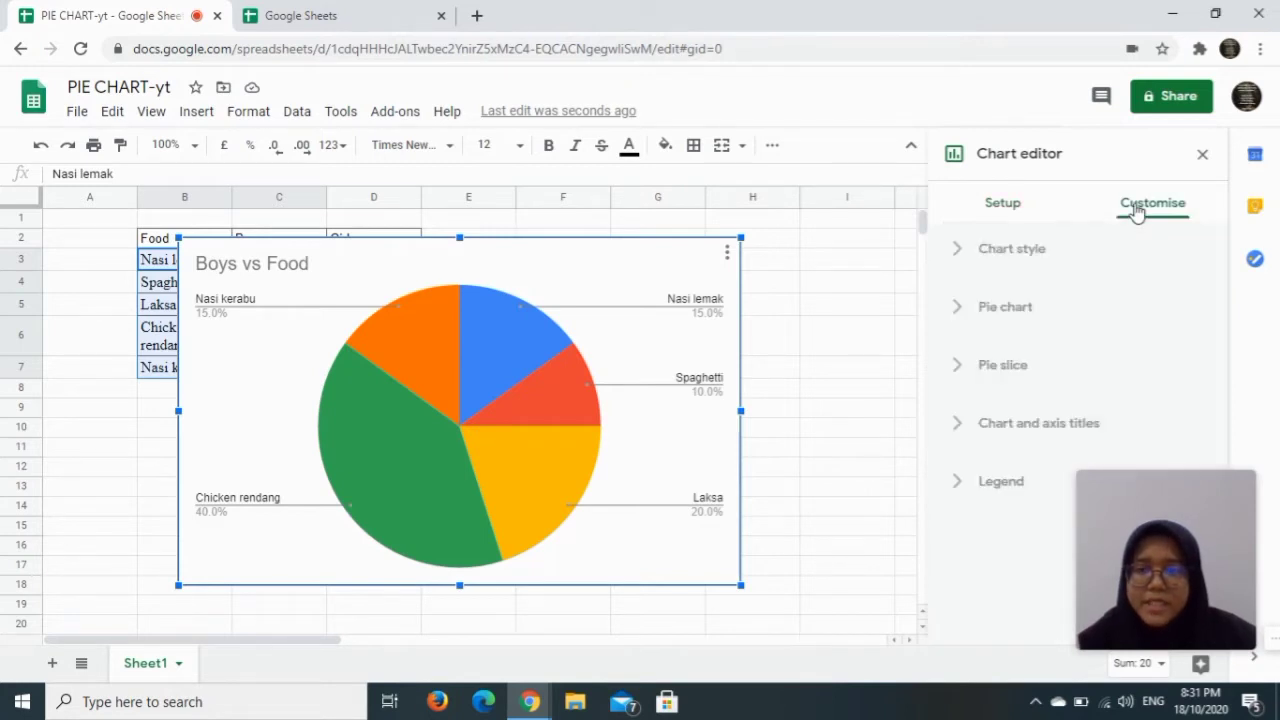
left_click(1003, 433)
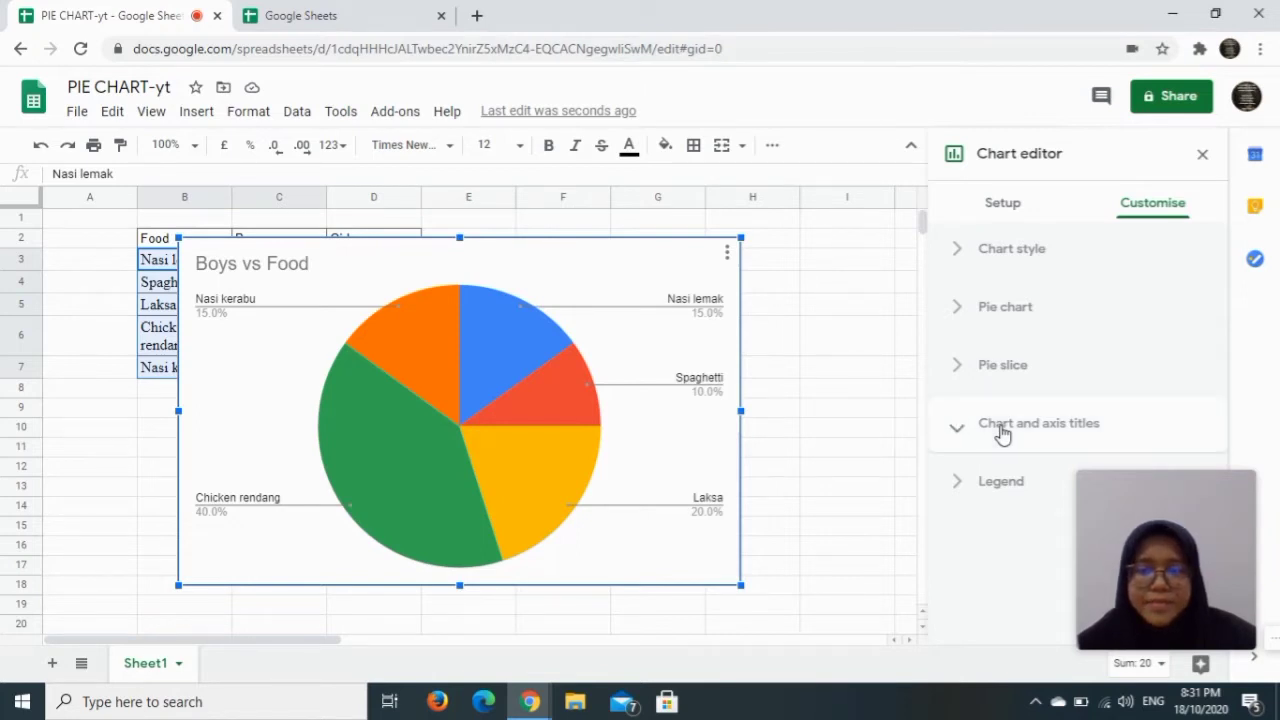
scroll(1004, 476, "down", 2)
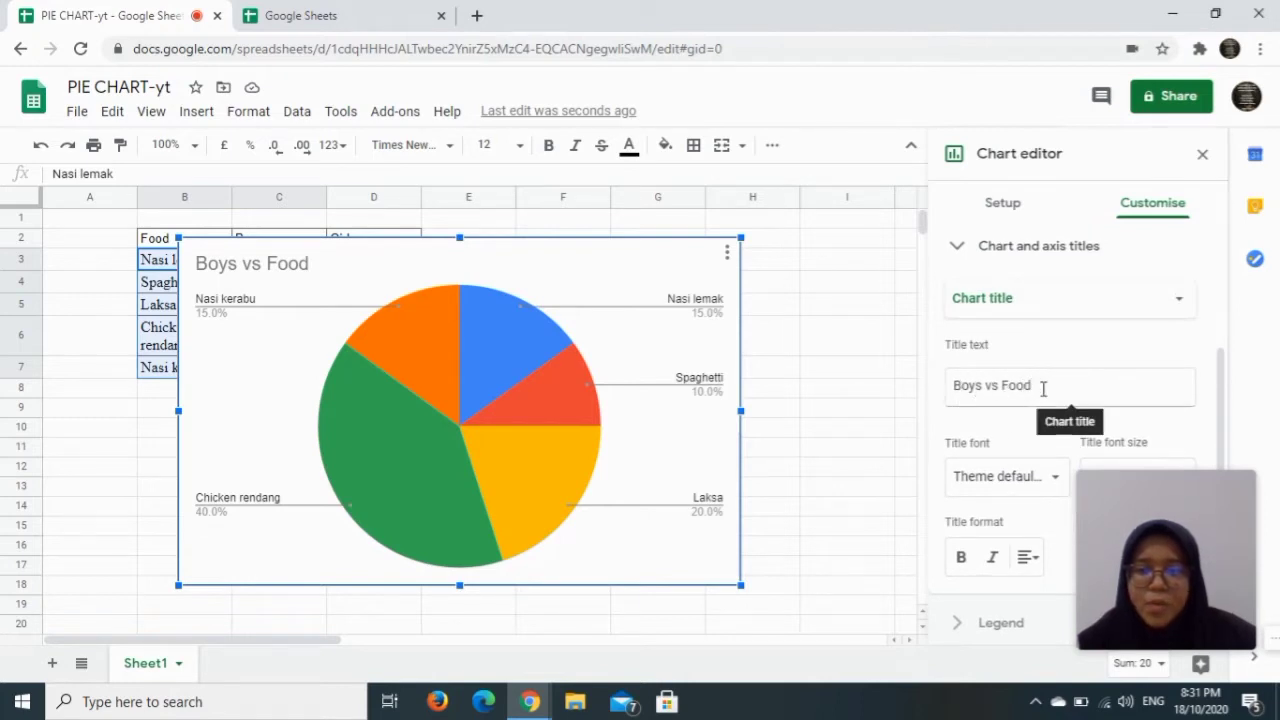
scroll(1043, 389, "down", 1)
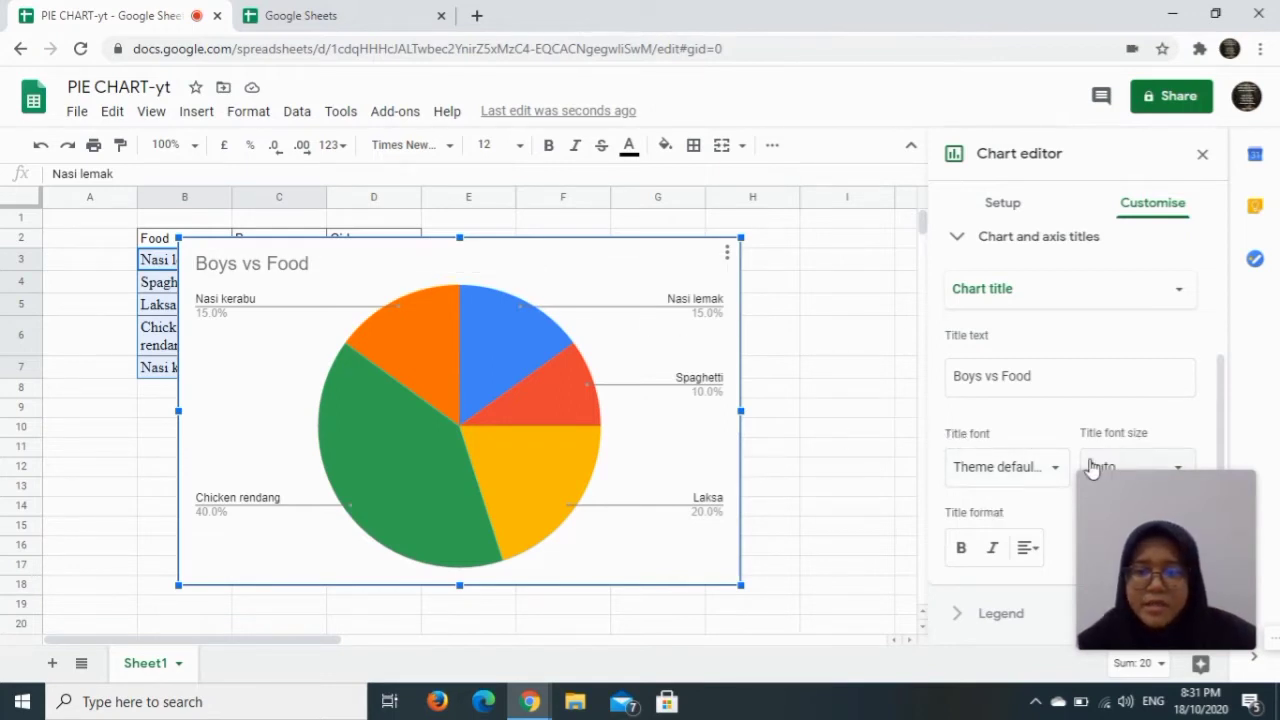
Step: Try bold and italic formatting on the chart title and turn both off again
left_click(959, 552)
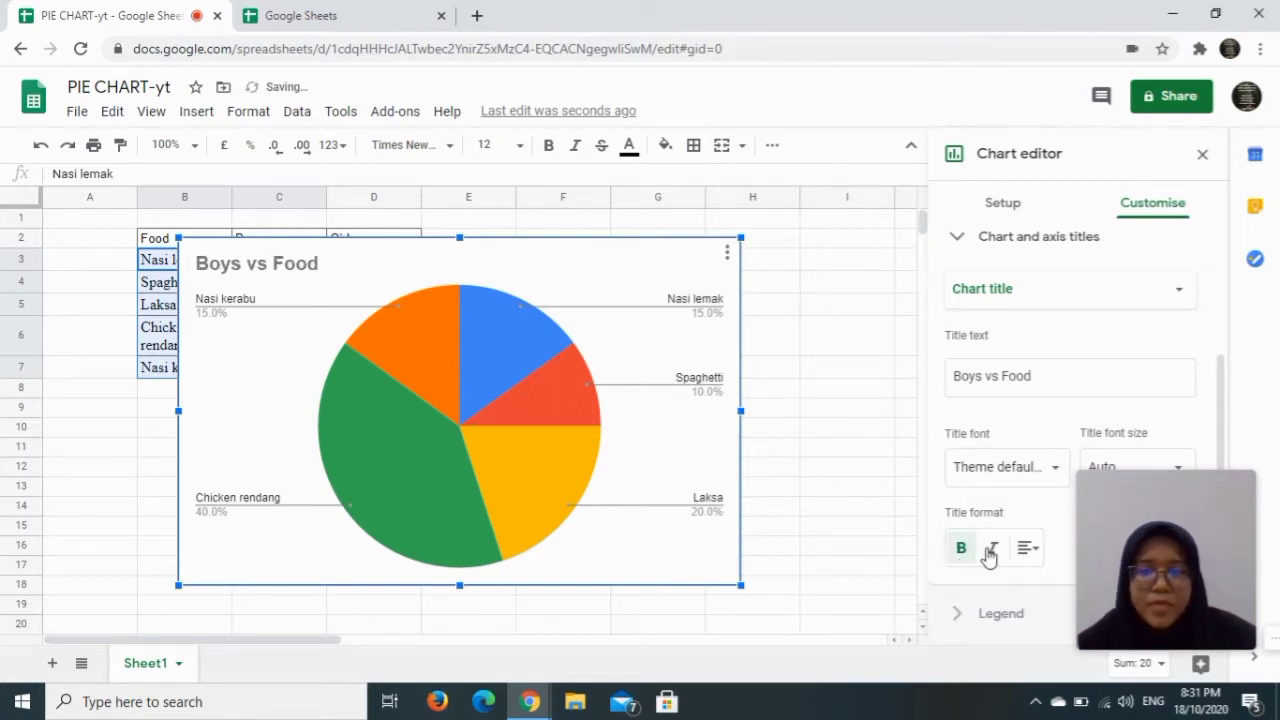
left_click(993, 553)
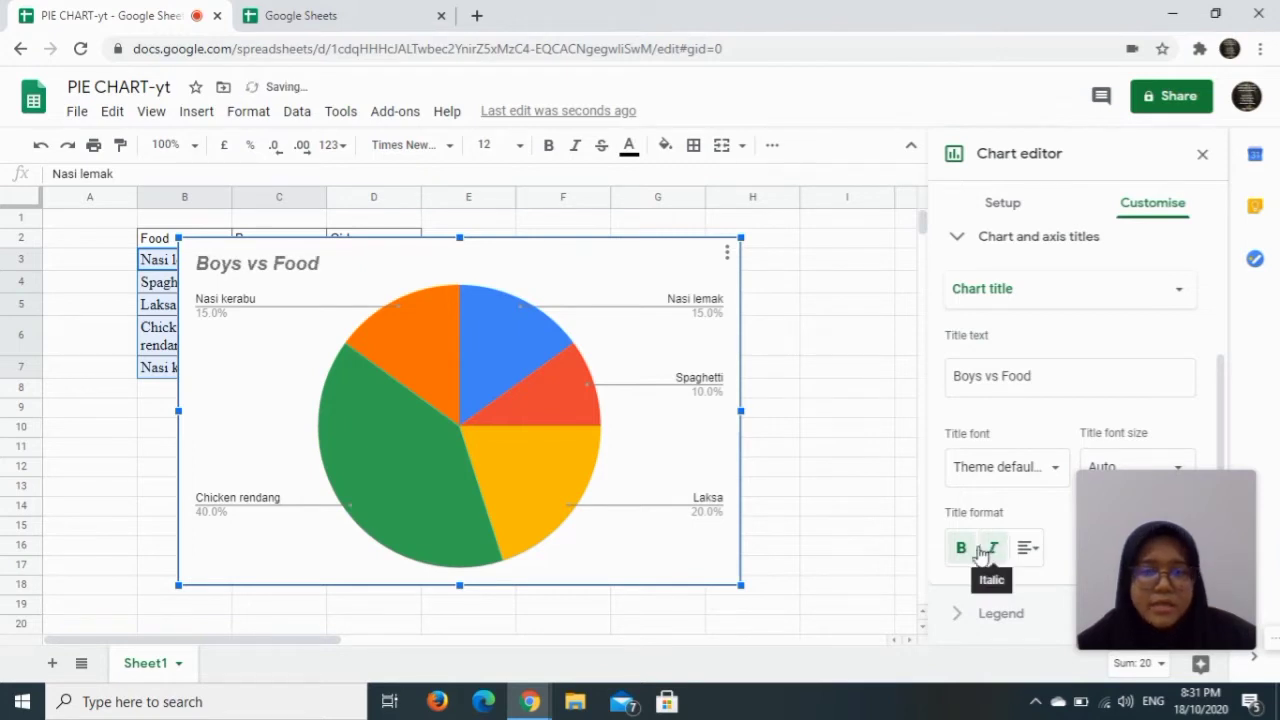
left_click(961, 552)
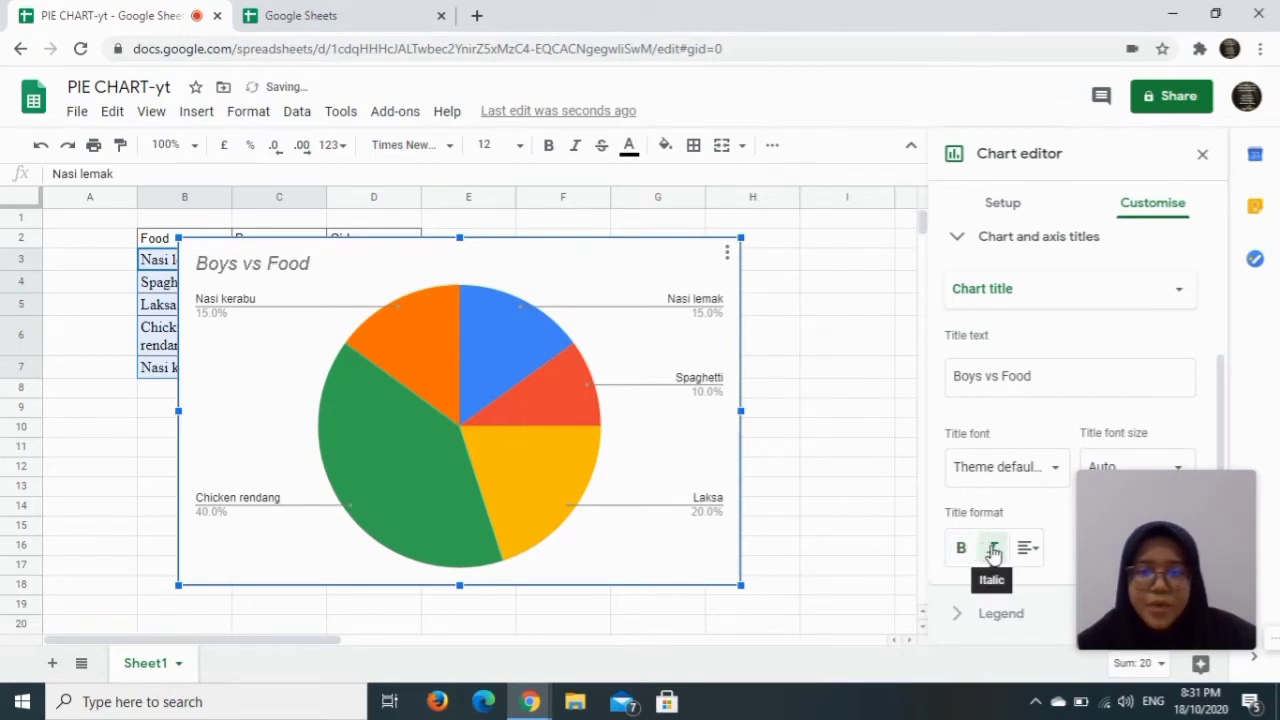
left_click(993, 553)
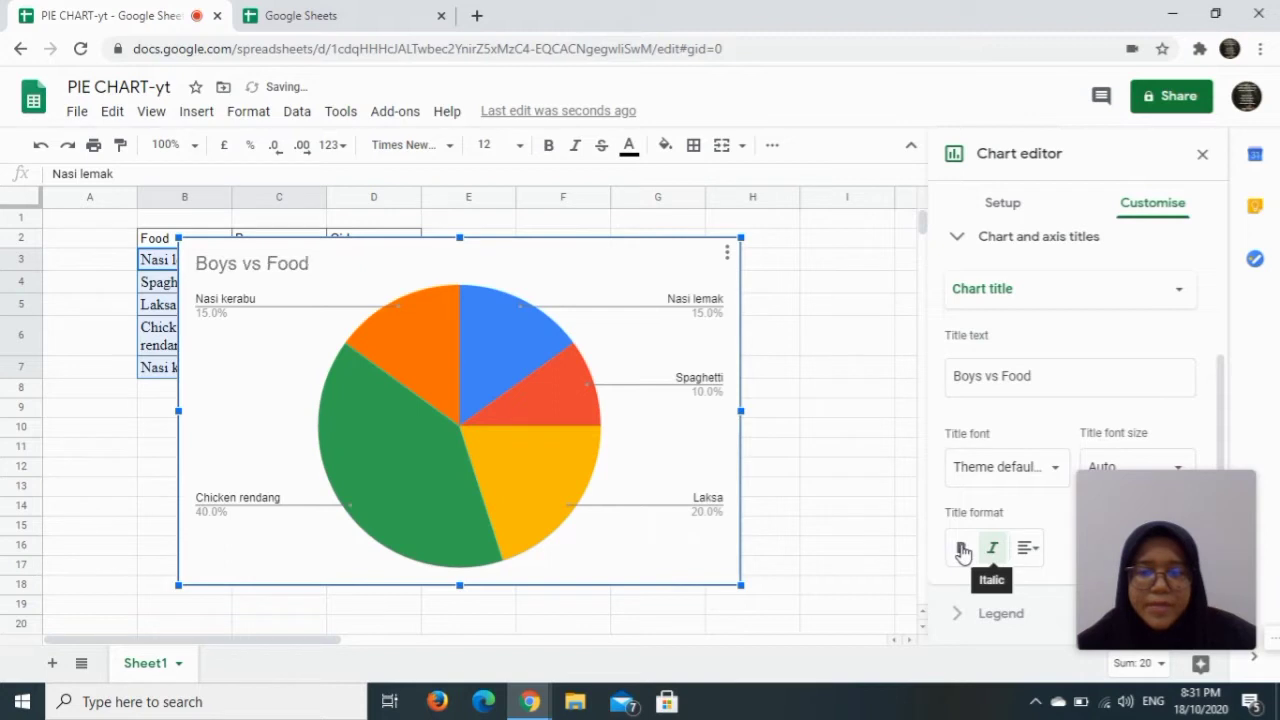
Step: Centre the chart title above the pie
left_click(1027, 549)
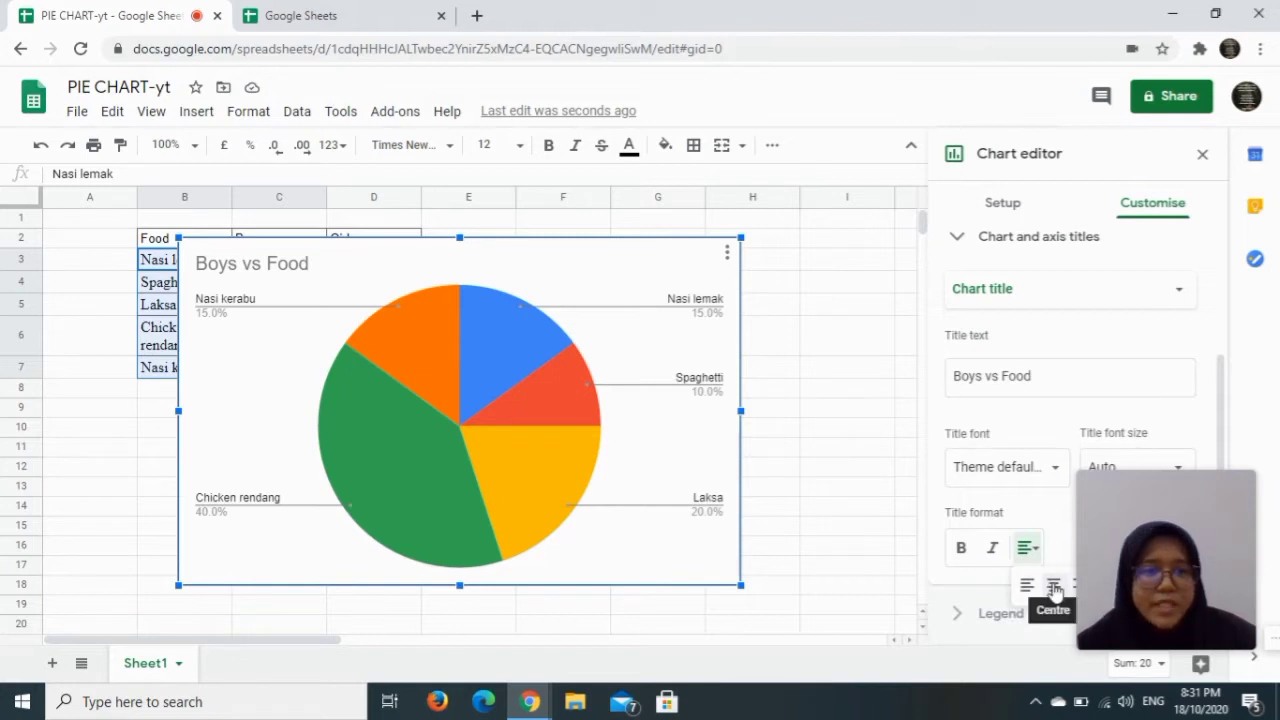
left_click(1054, 587)
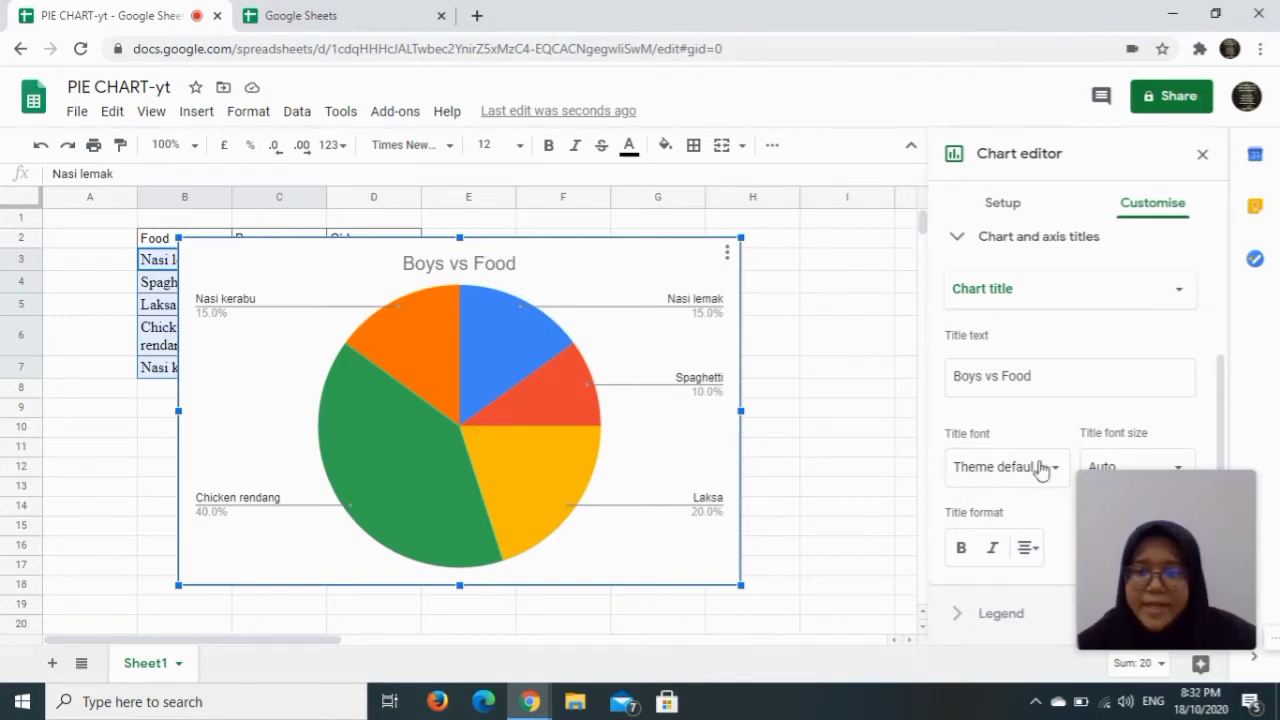
Step: Set the chart's background colour to a light yellow
scroll(1046, 475, "up", 1)
scroll(1046, 475, "up", 2)
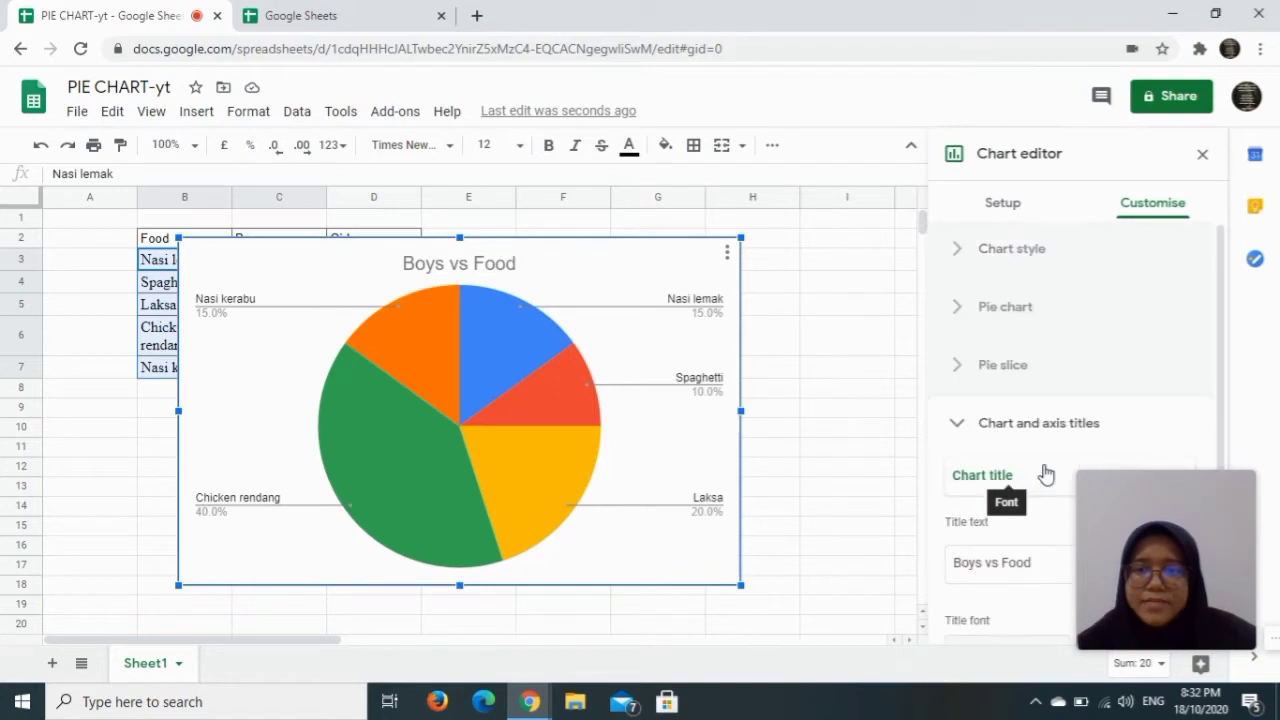
left_click(1012, 248)
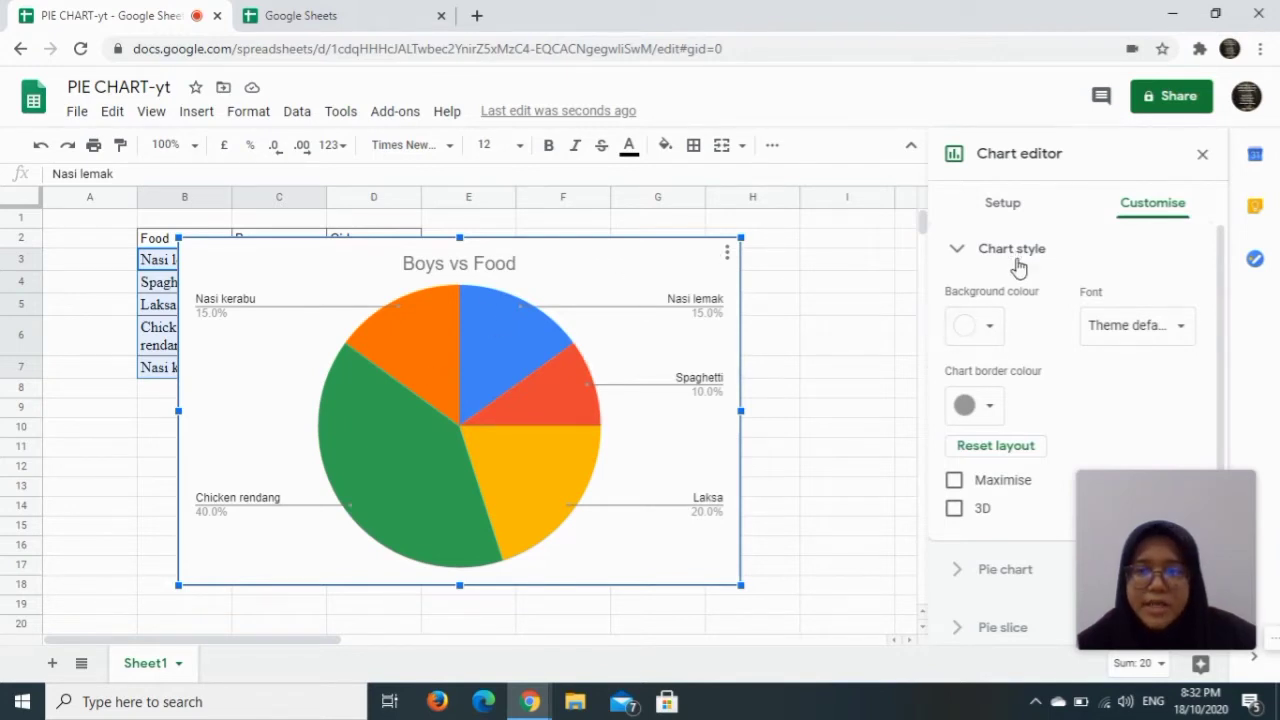
left_click(987, 330)
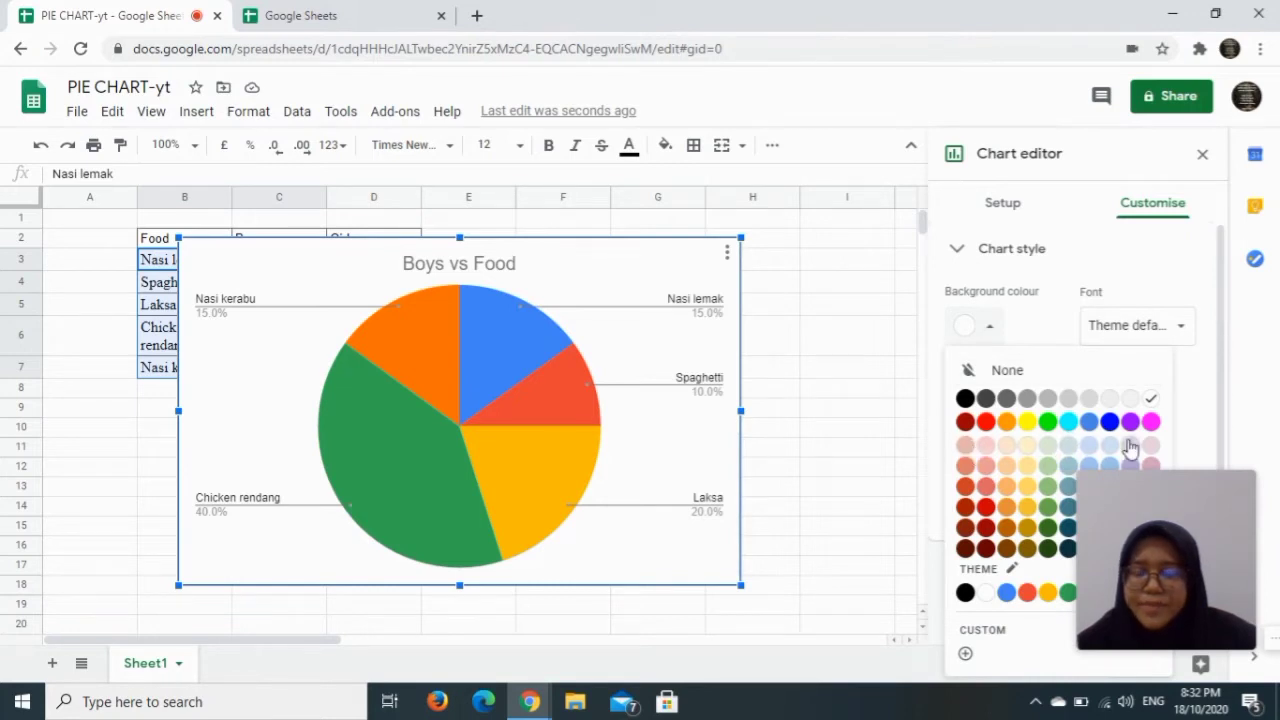
left_click(1029, 450)
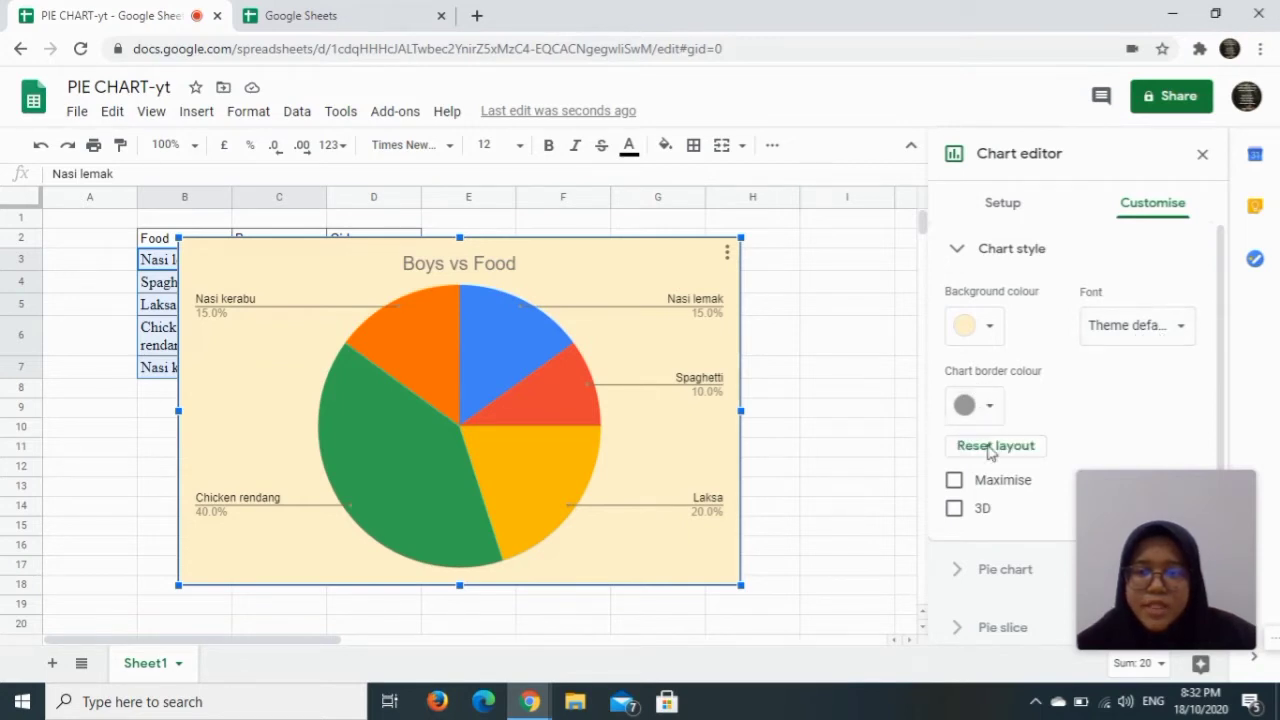
Step: Try the maximised chart layout, turn it off again, and display the pie chart in 3D
left_click(954, 482)
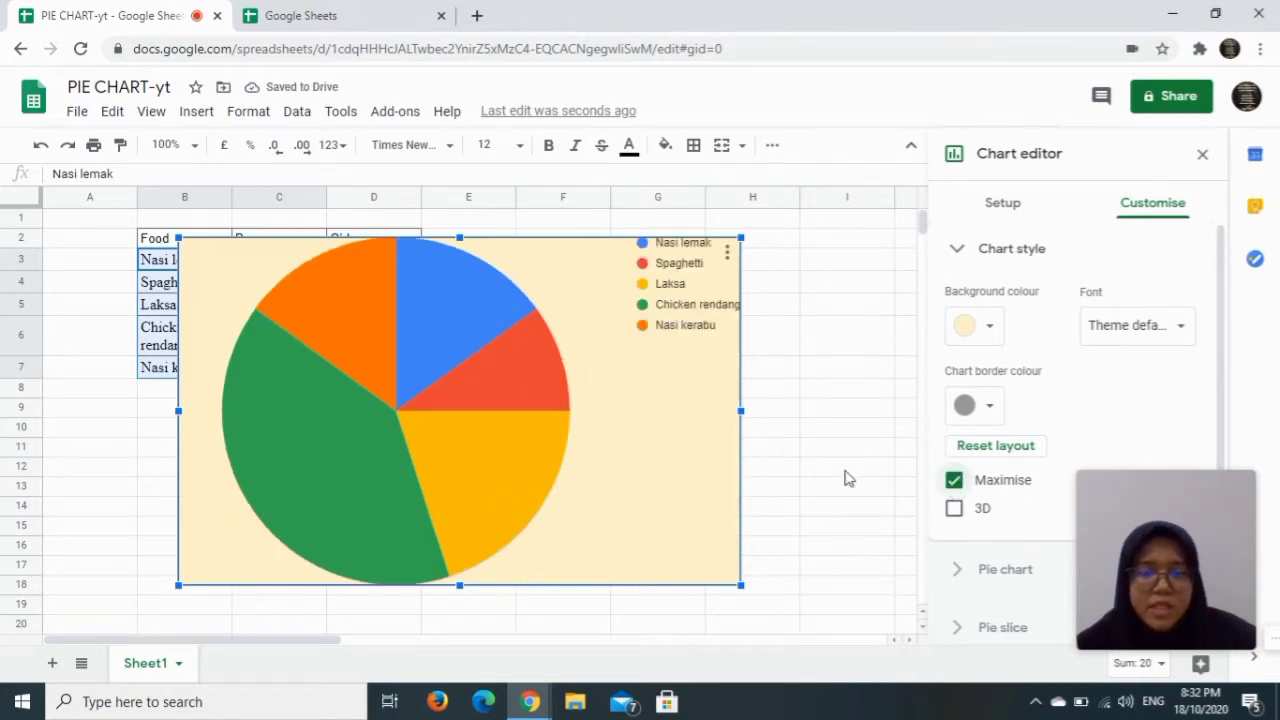
left_click(954, 482)
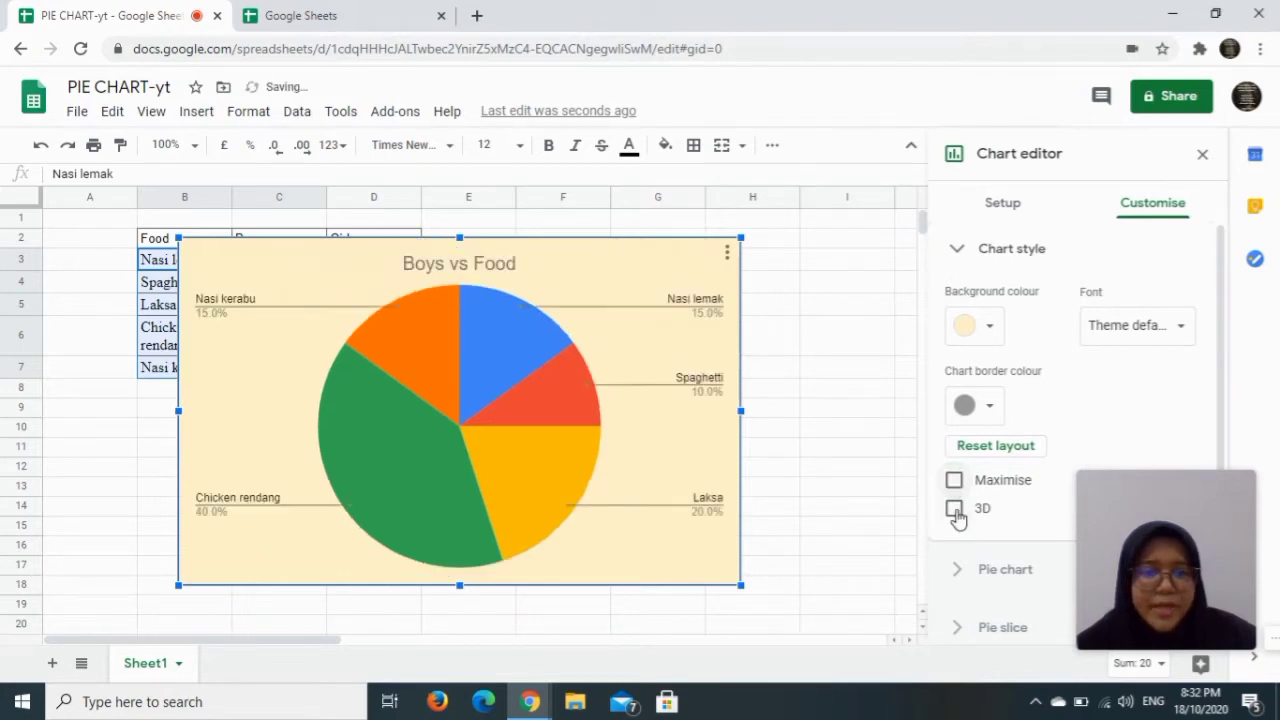
left_click(955, 510)
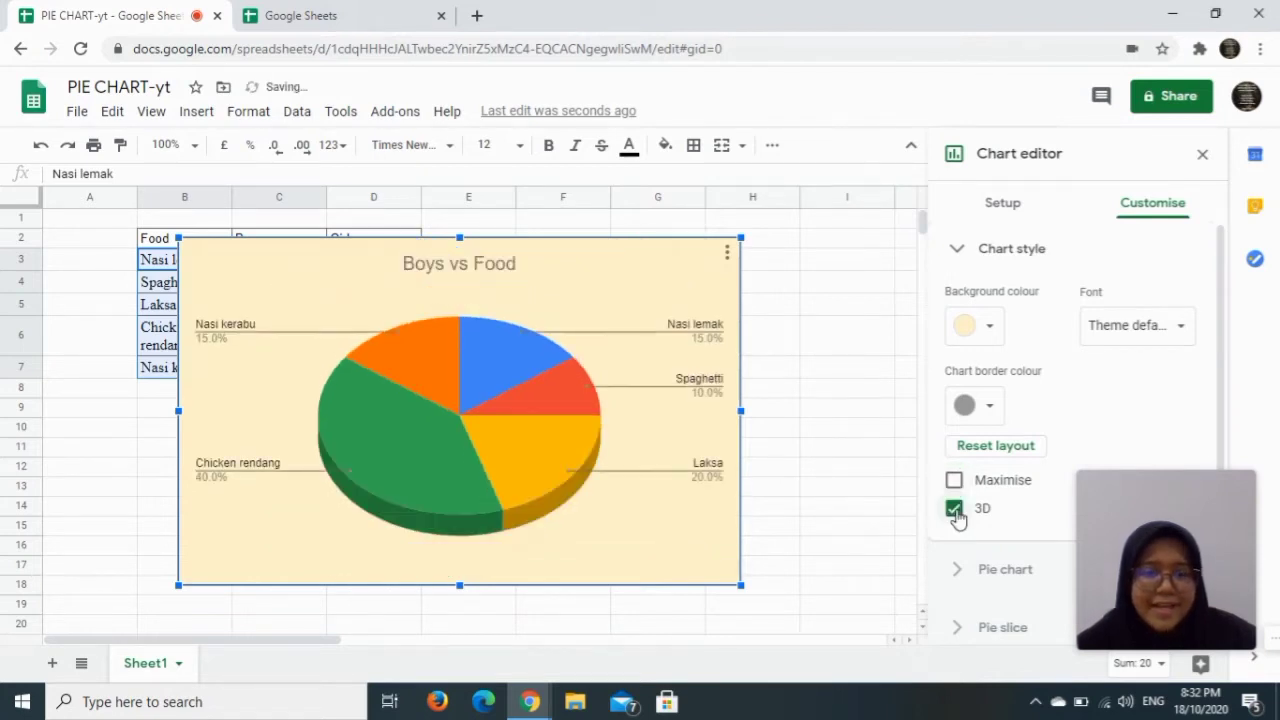
Step: Set the pie chart's doughnut hole to 25% and close the chart editor
scroll(1010, 520, "down", 2)
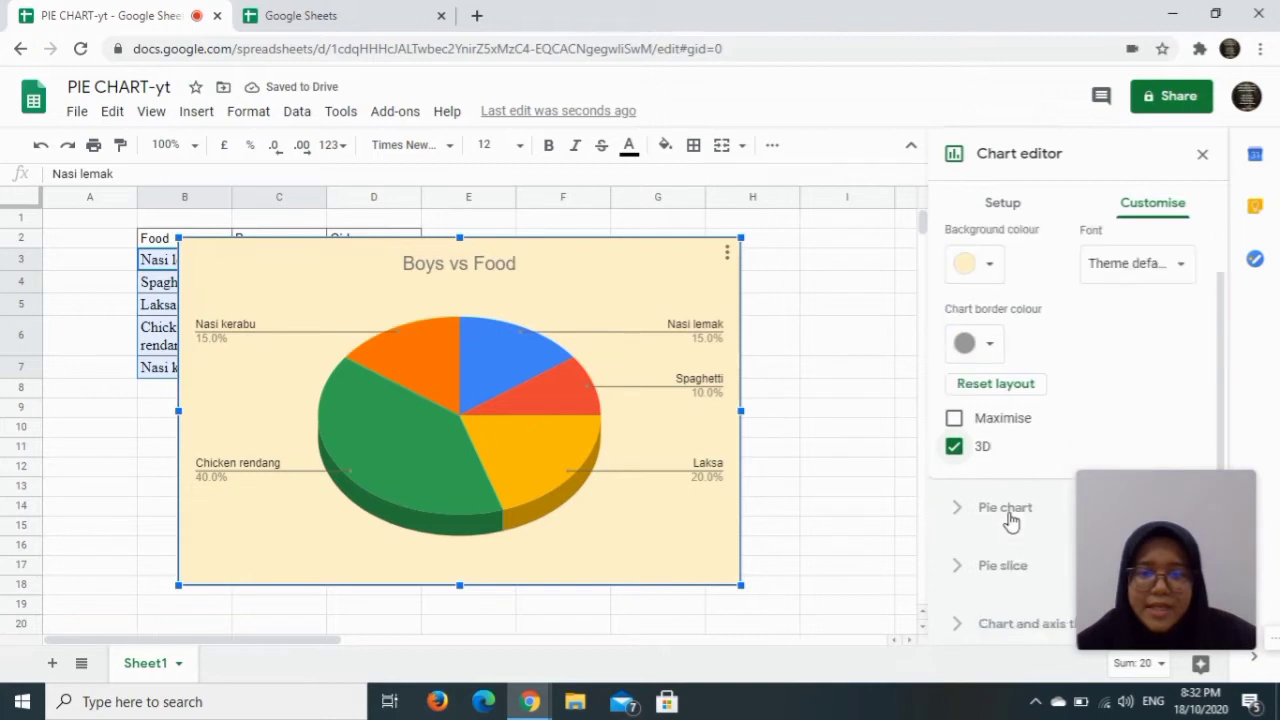
scroll(1010, 520, "up", 1)
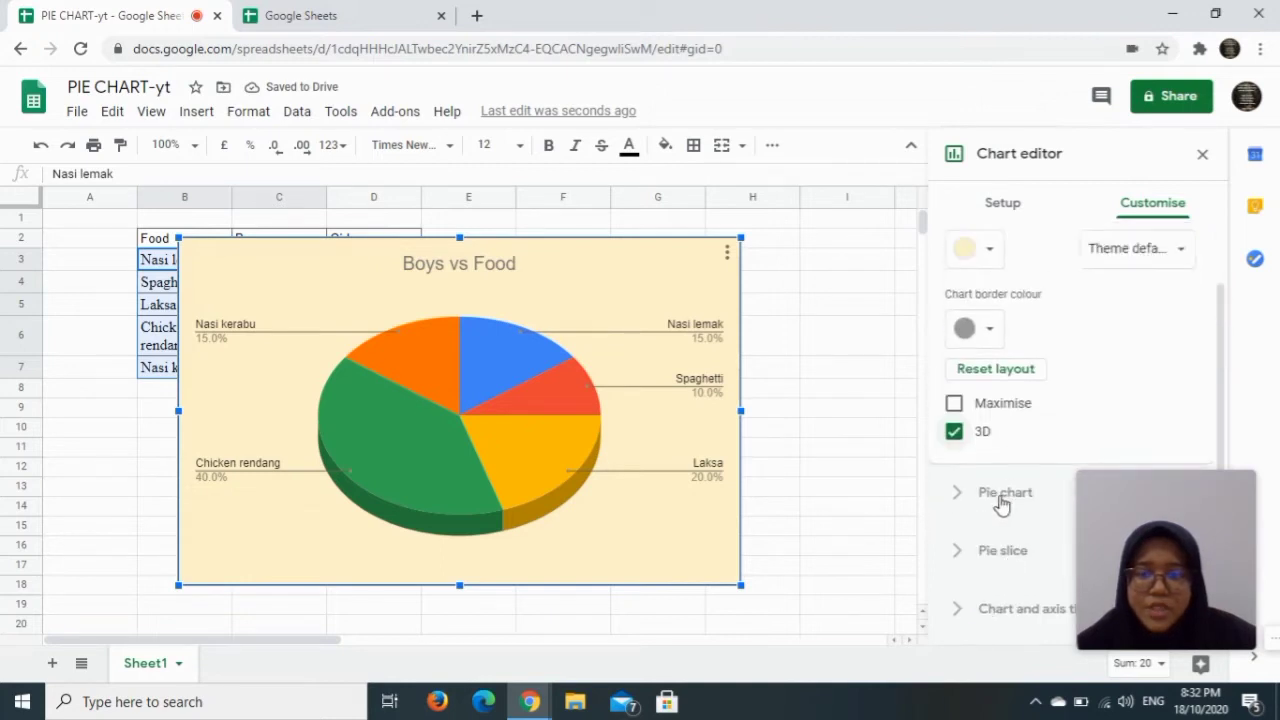
left_click(1001, 500)
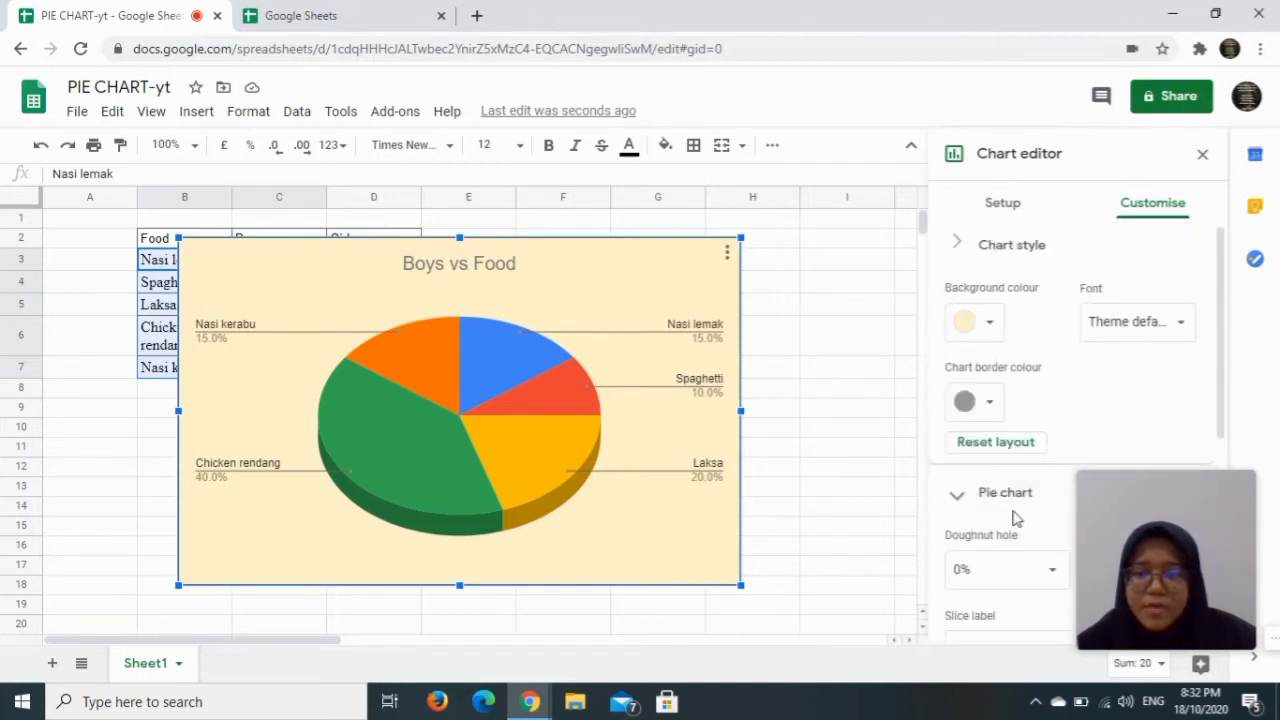
scroll(1012, 517, "down", 4)
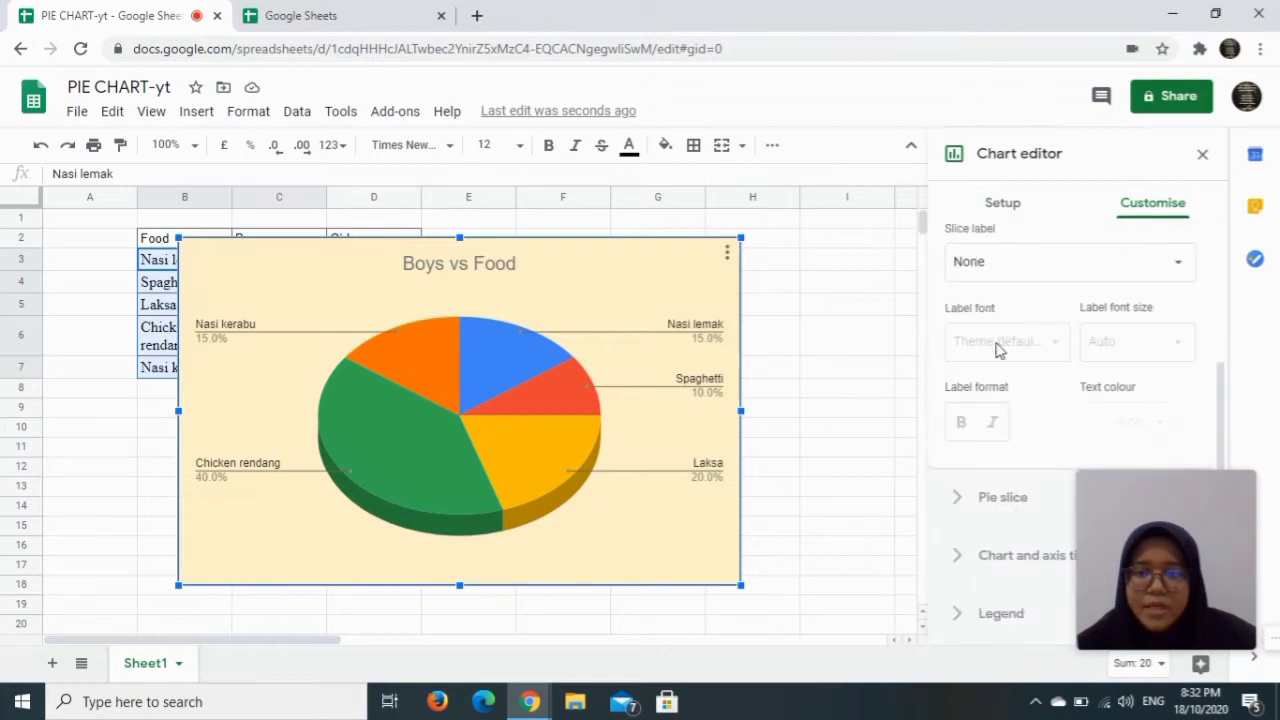
scroll(997, 350, "up", 2)
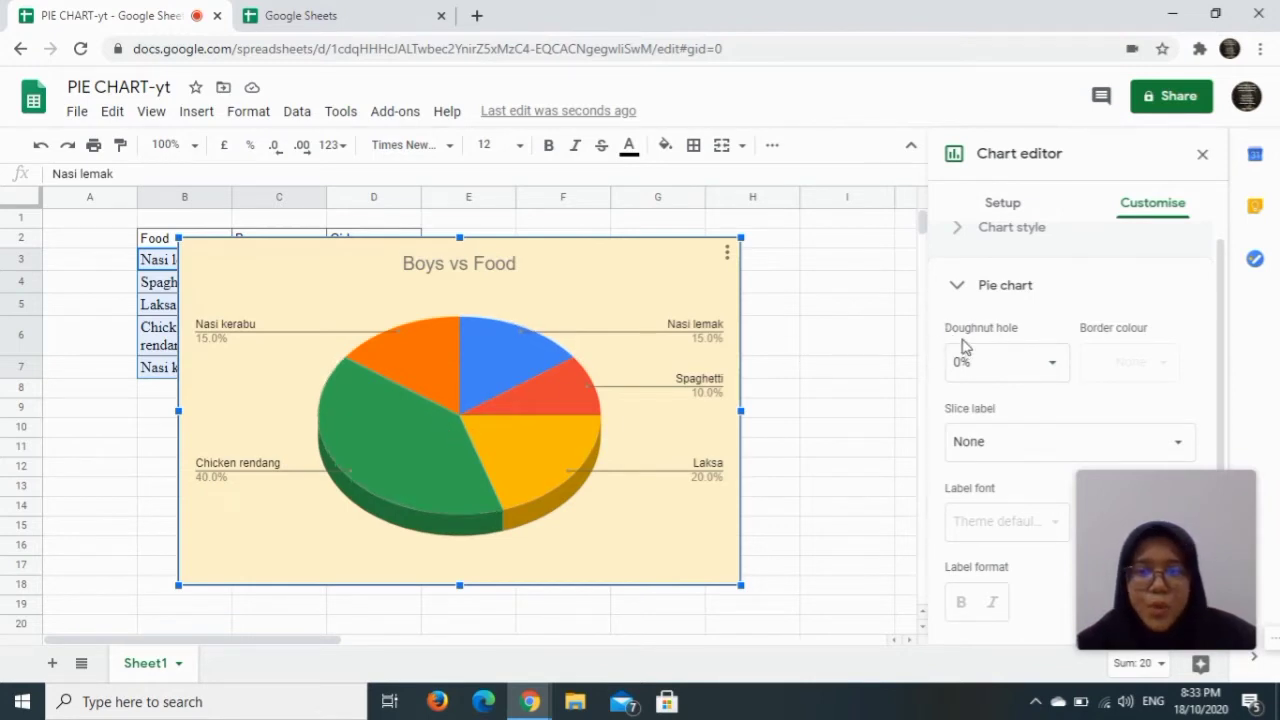
left_click(1054, 370)
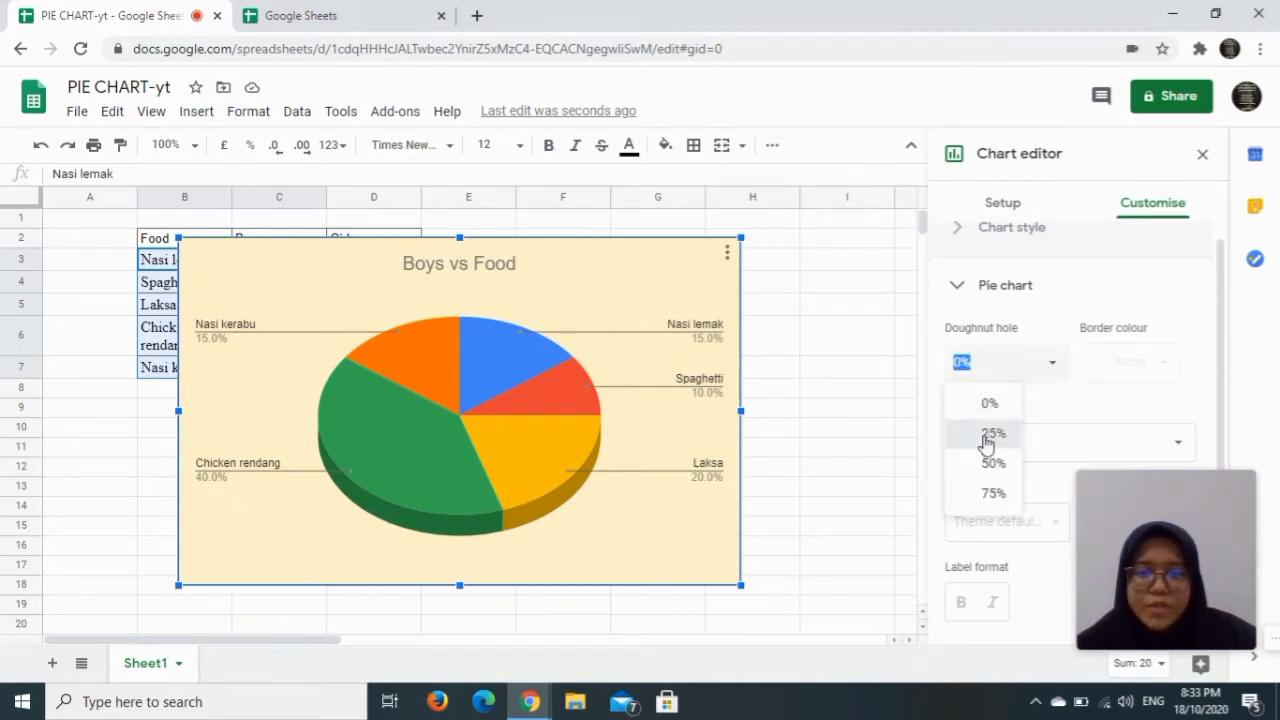
left_click(990, 436)
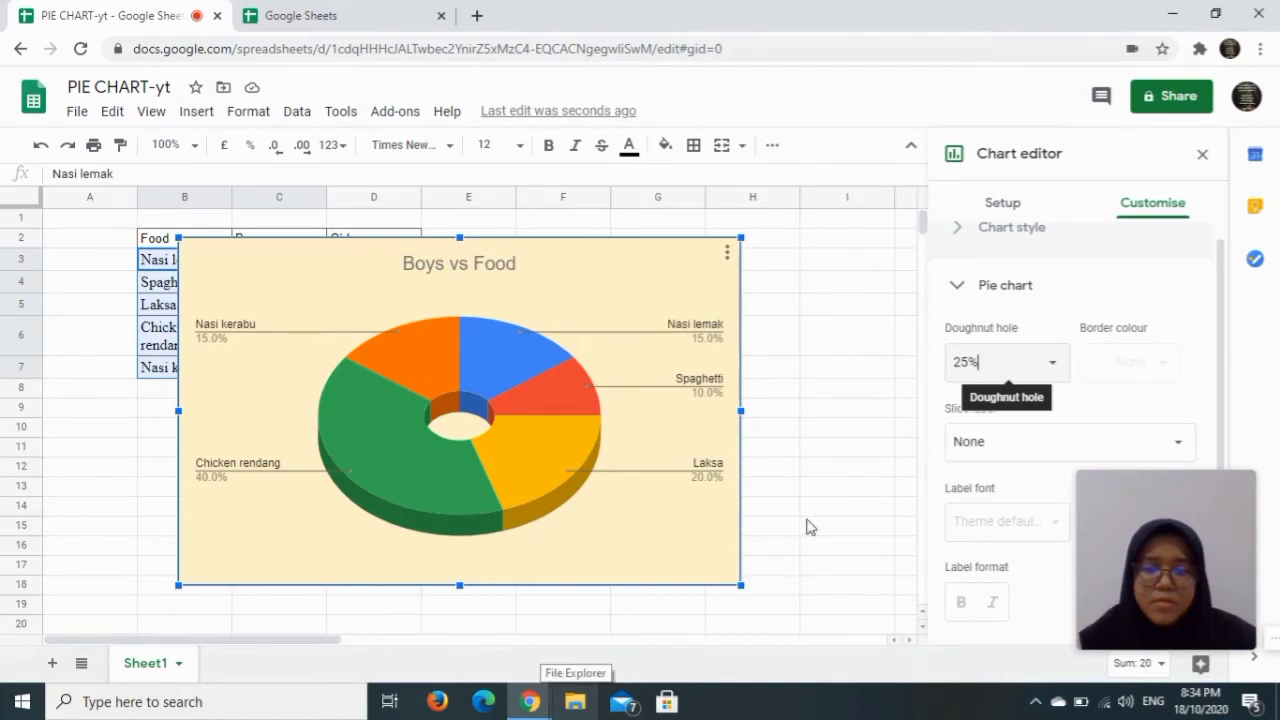
key("Escape")
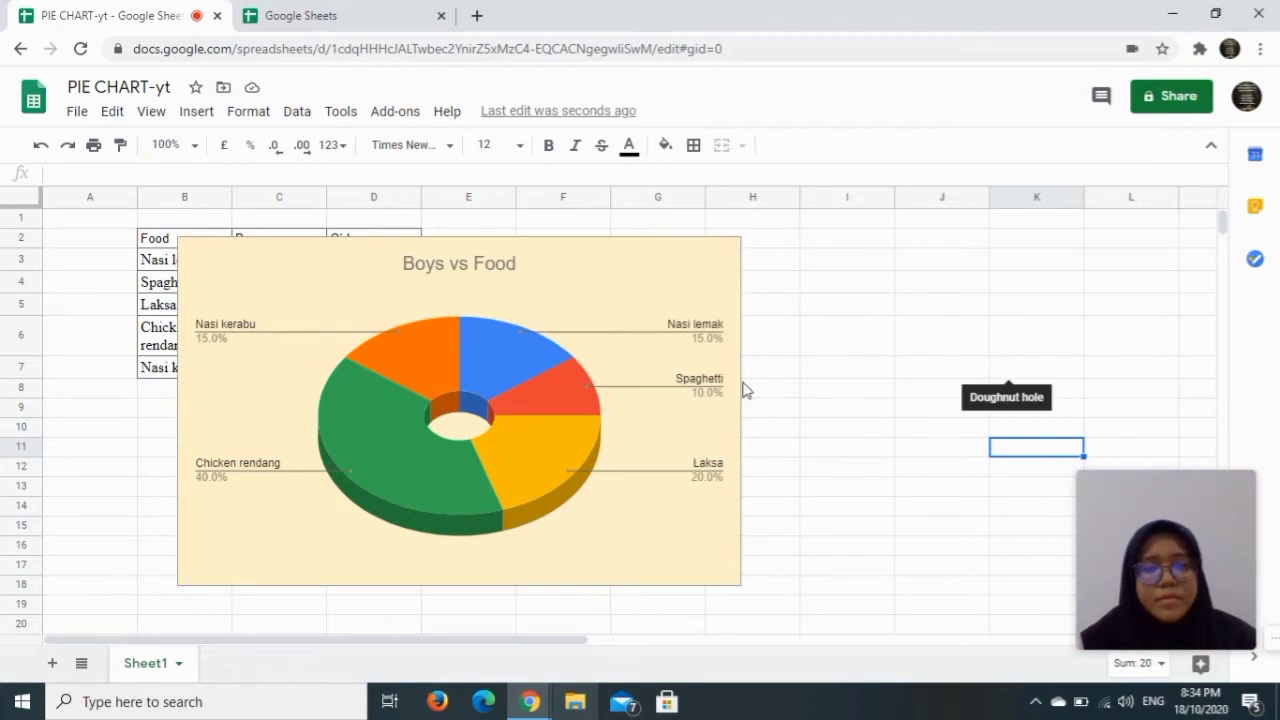
scroll(745, 390, "down", 6)
left_click(668, 316)
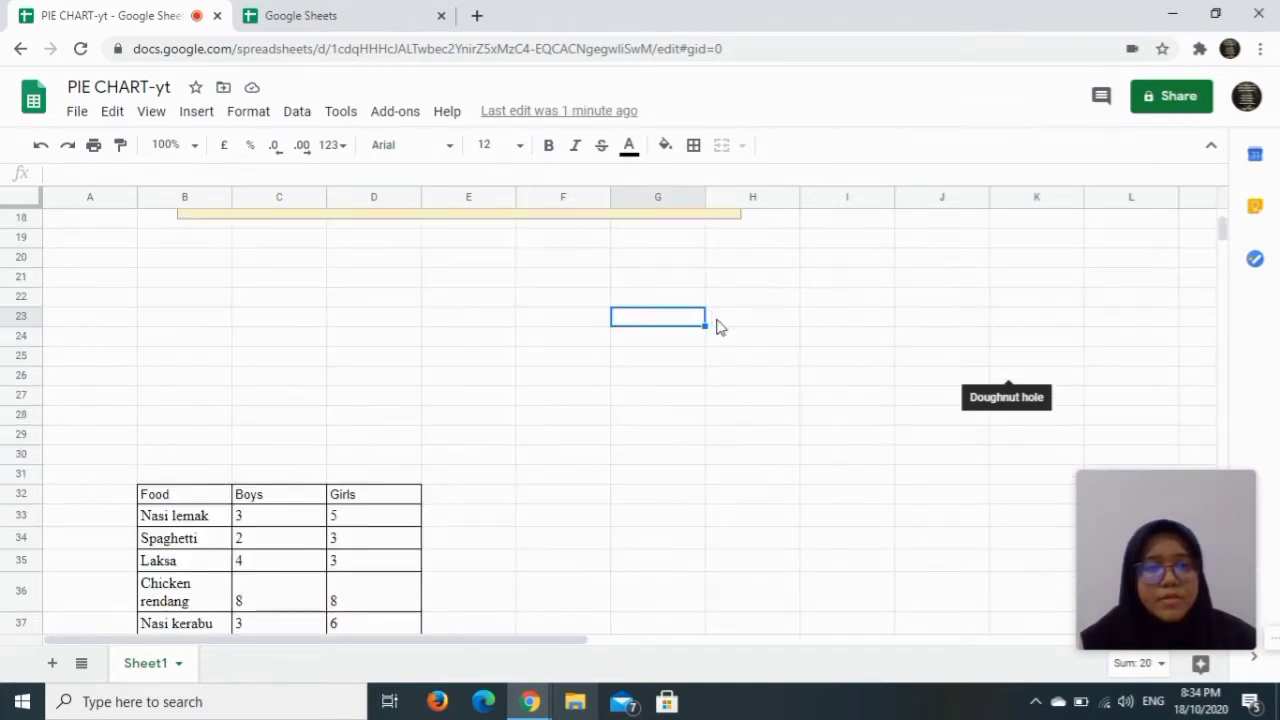
scroll(719, 327, "up", 1)
scroll(719, 327, "up", 5)
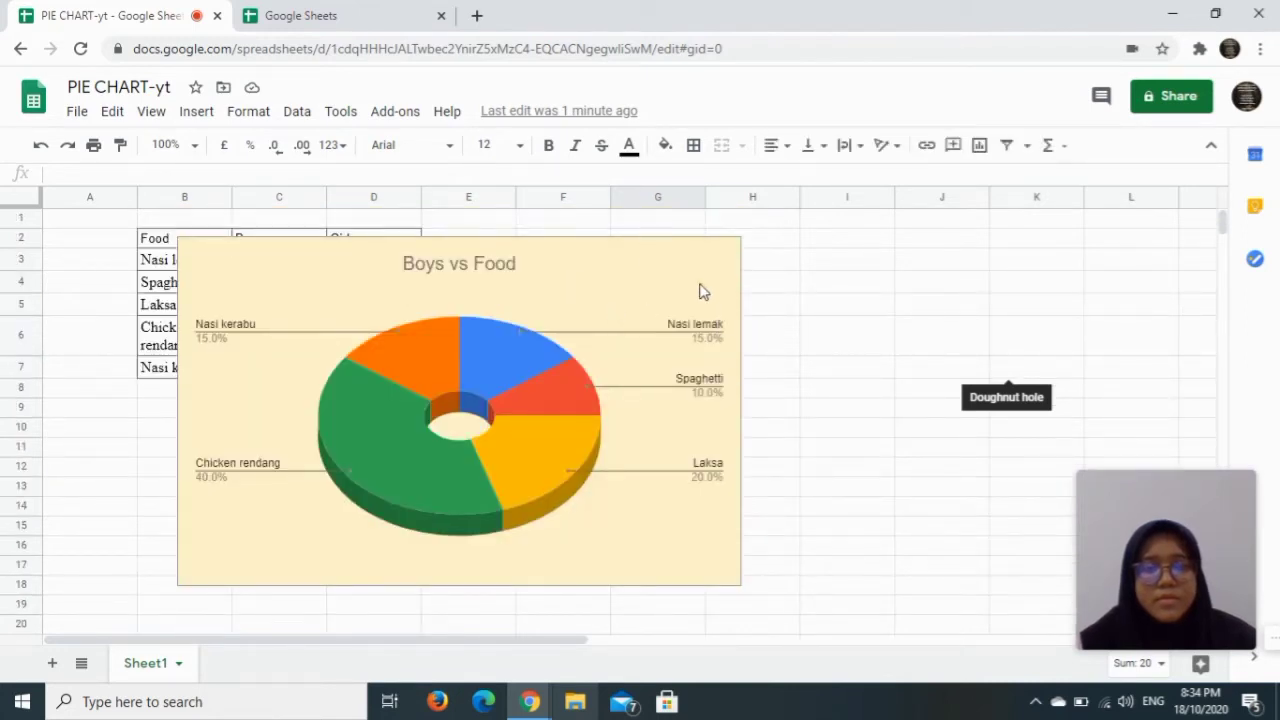
Step: Reopen the chart editor for the Boys vs Food chart and bring up its pie chart customisation options
left_click(700, 290)
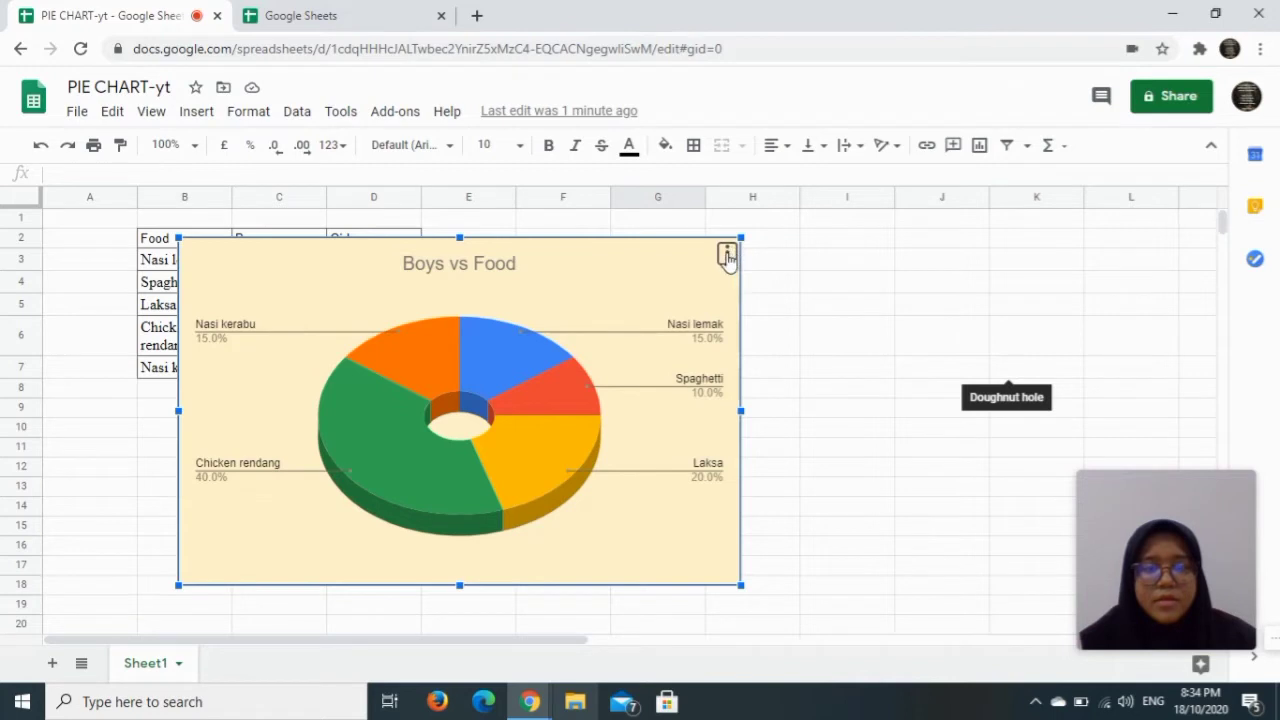
left_click(727, 256)
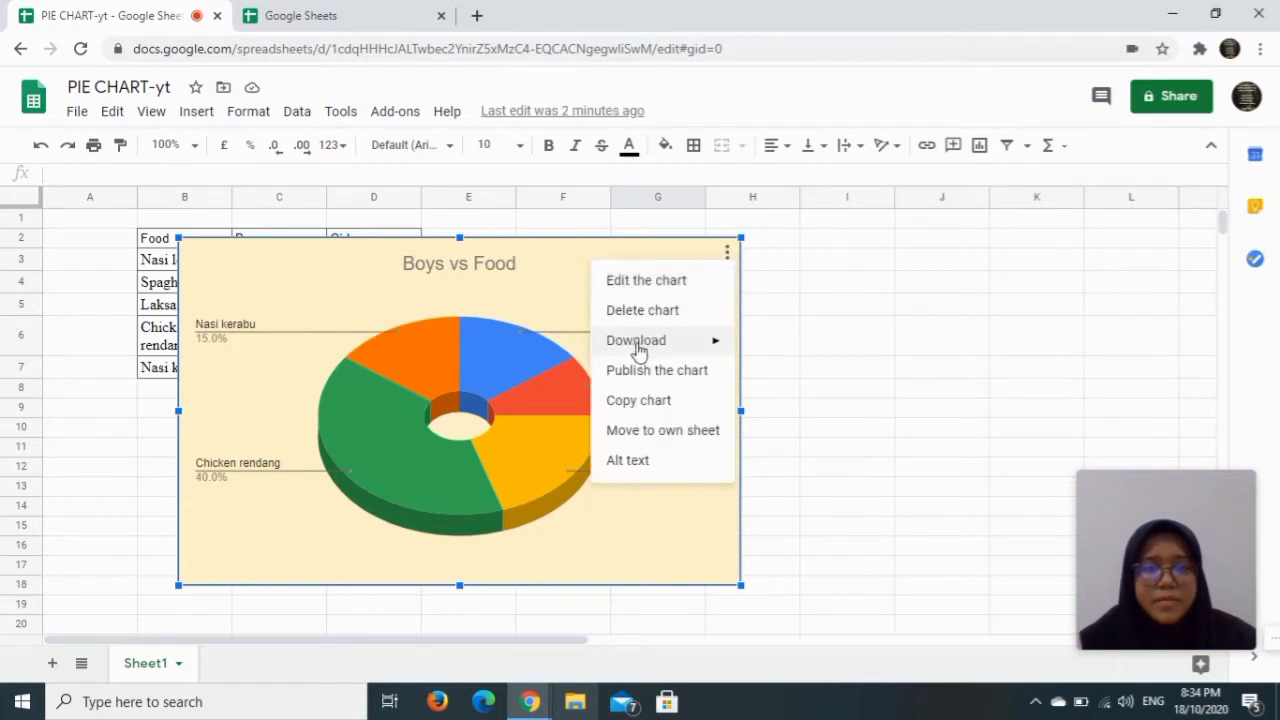
left_click(668, 283)
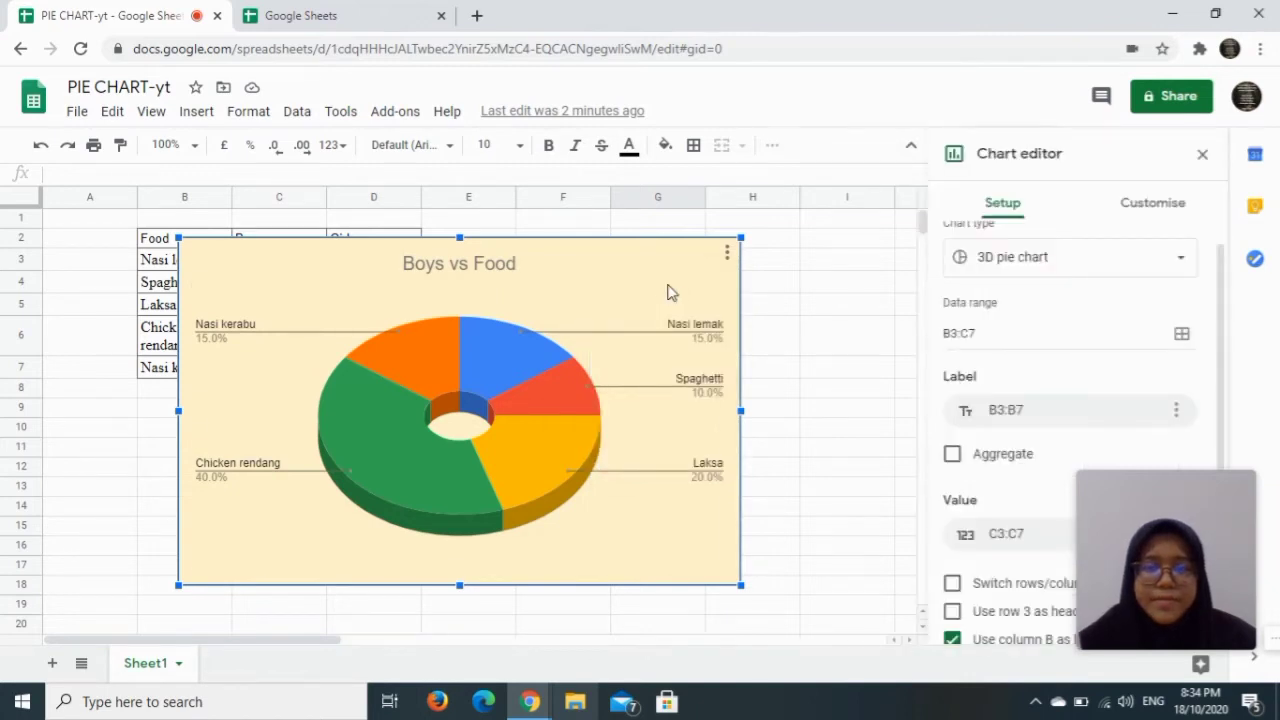
left_click(1142, 210)
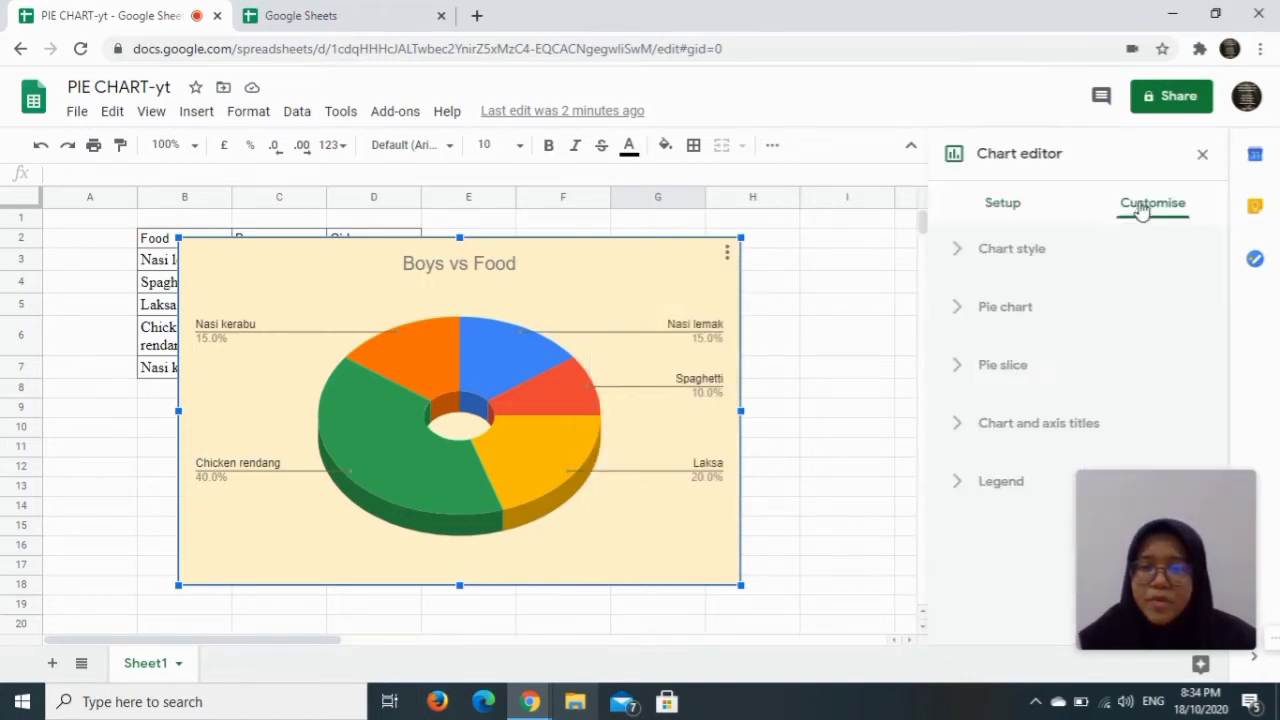
left_click(1010, 315)
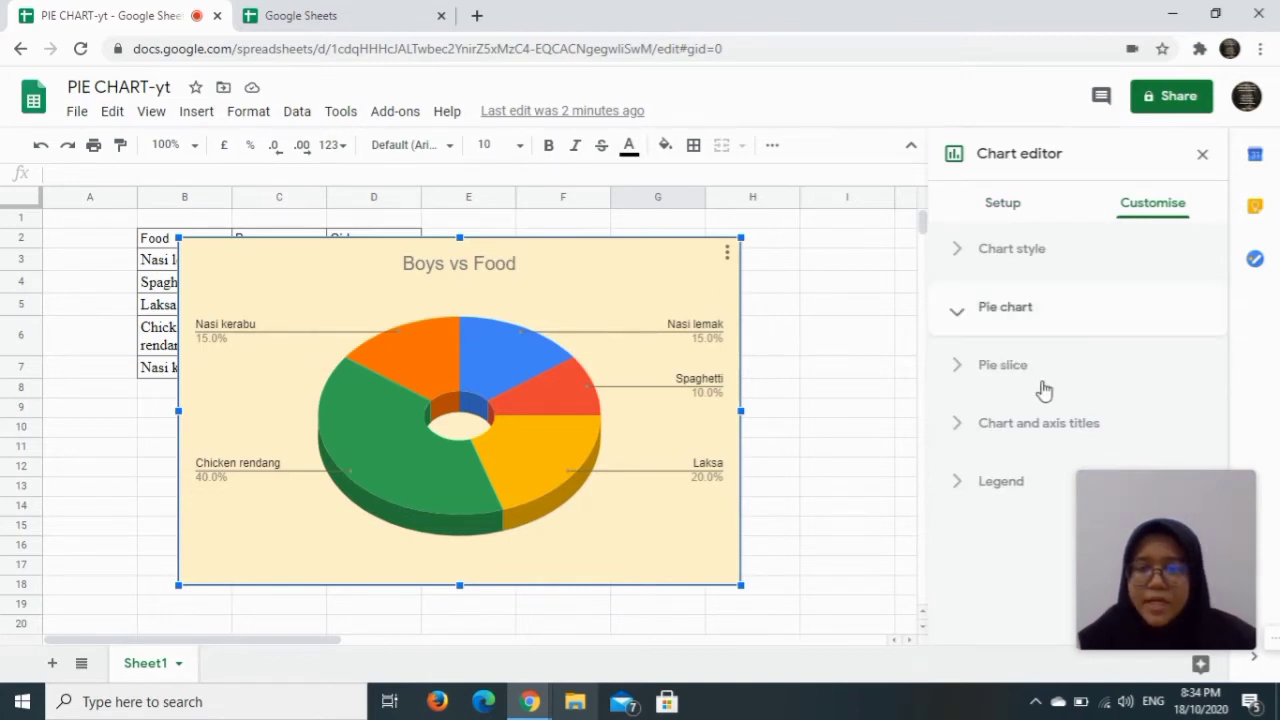
scroll(1030, 378, "down", 2)
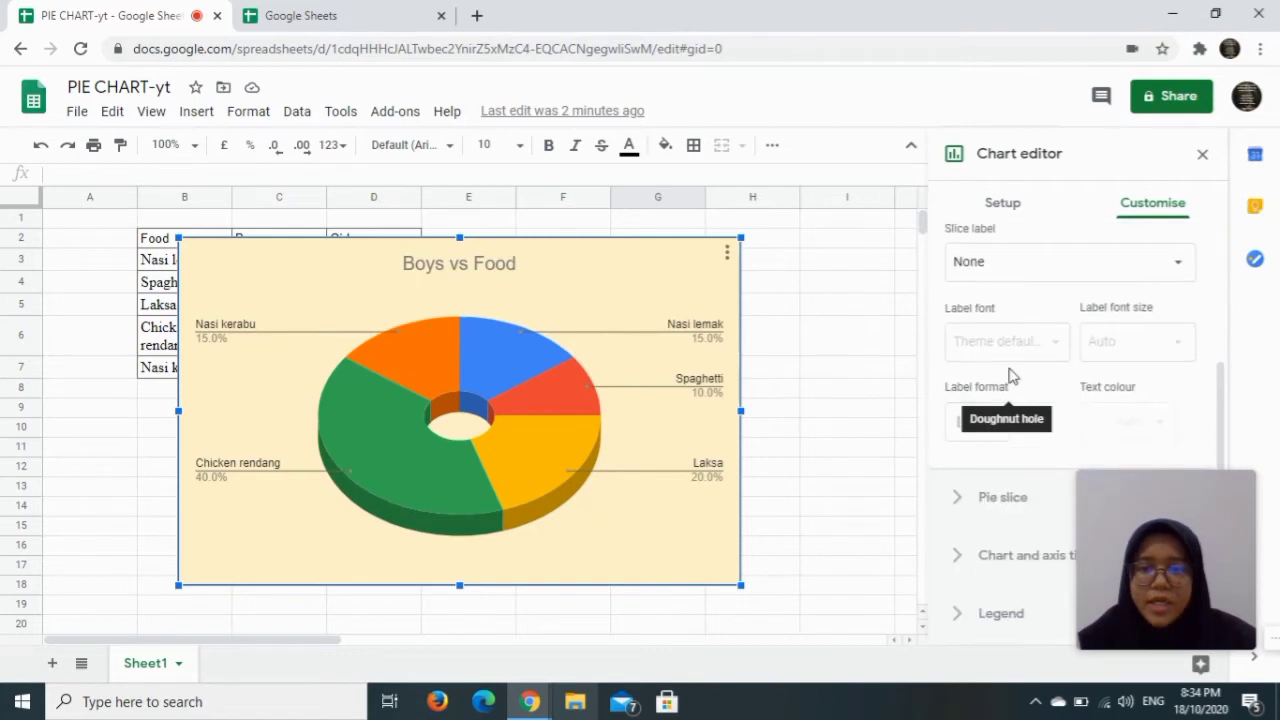
scroll(1043, 308, "up", 1)
scroll(1040, 308, "up", 1)
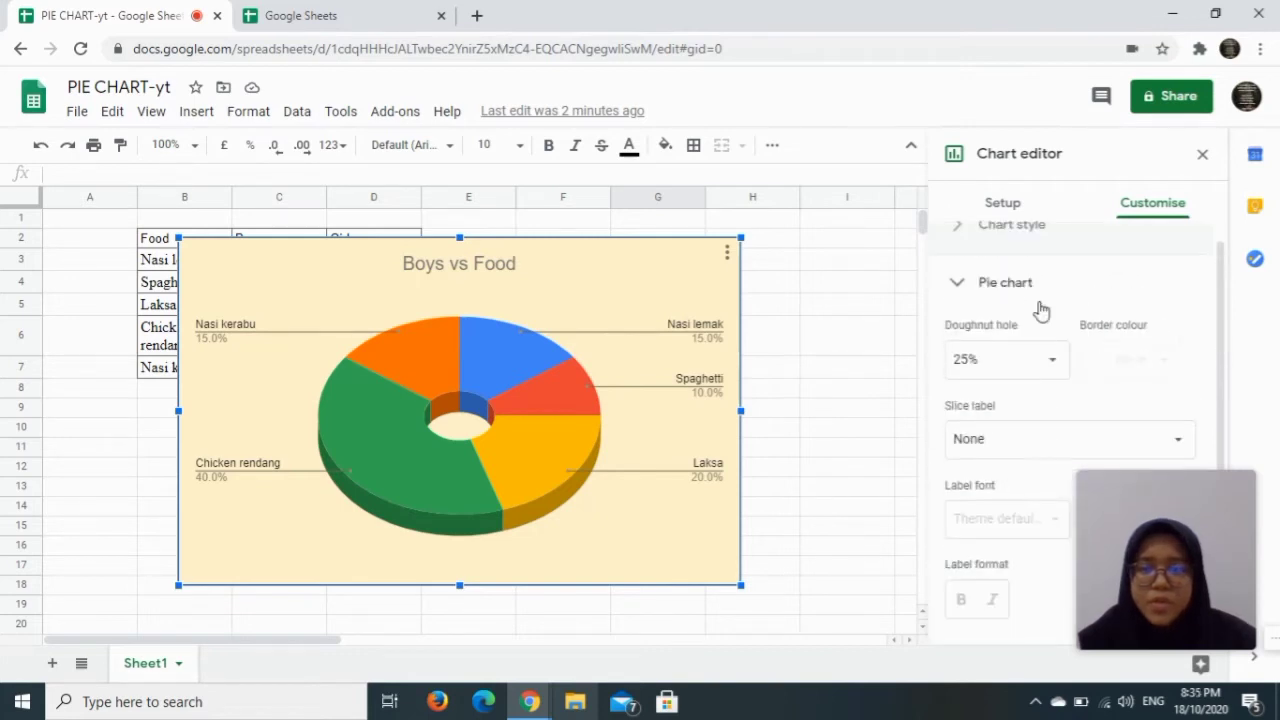
scroll(1006, 329, "down", 1)
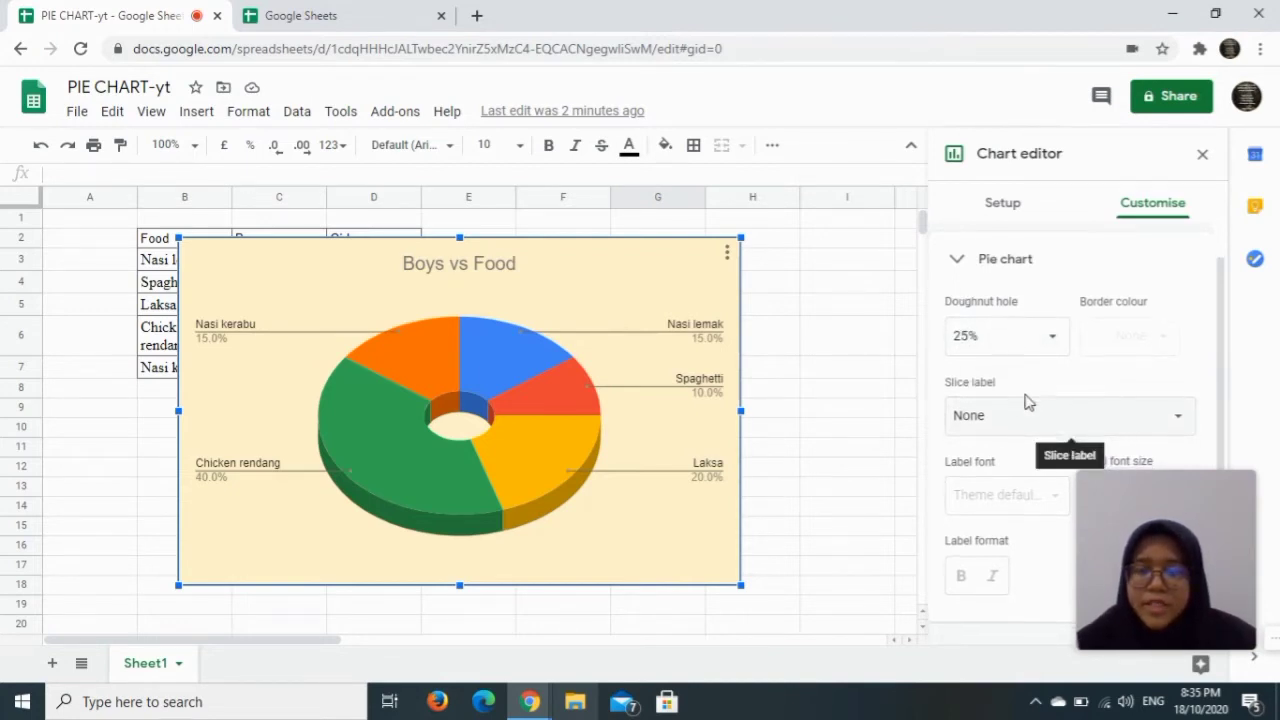
scroll(1022, 402, "down", 1)
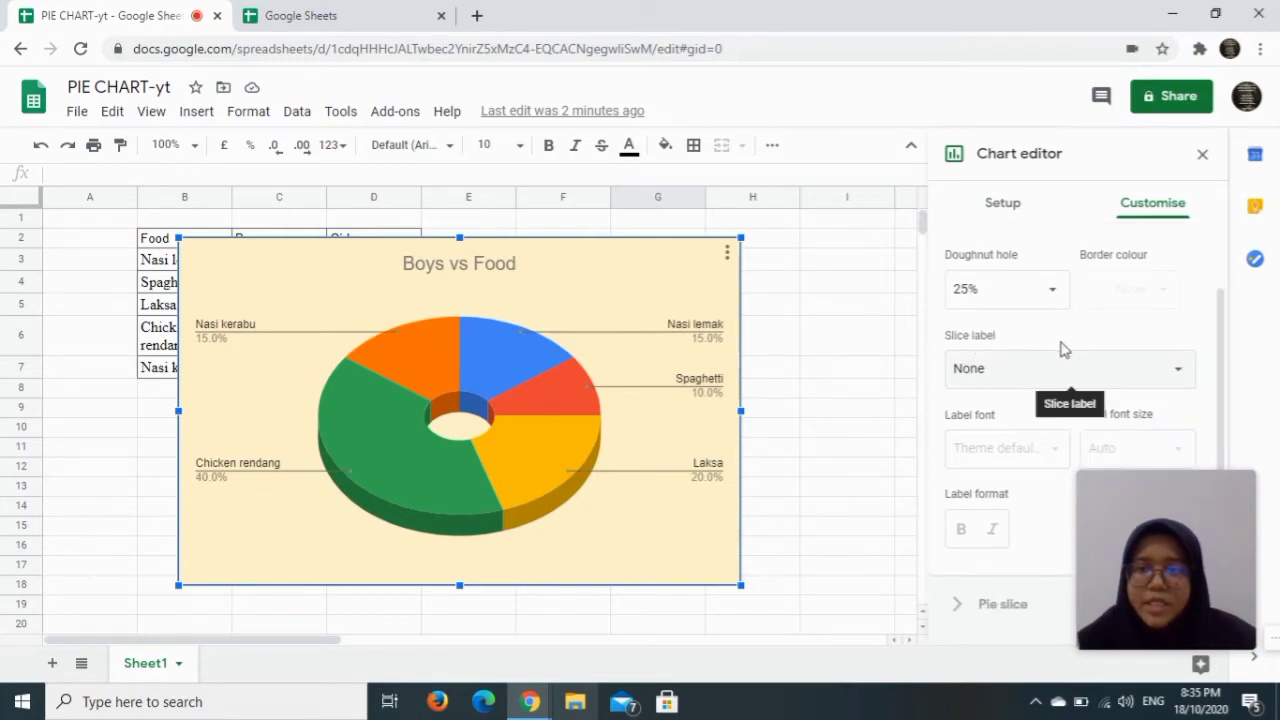
Step: Try Label, Value, and Value and Percentage as the slice labels, and set the slice label back to None
left_click(1174, 376)
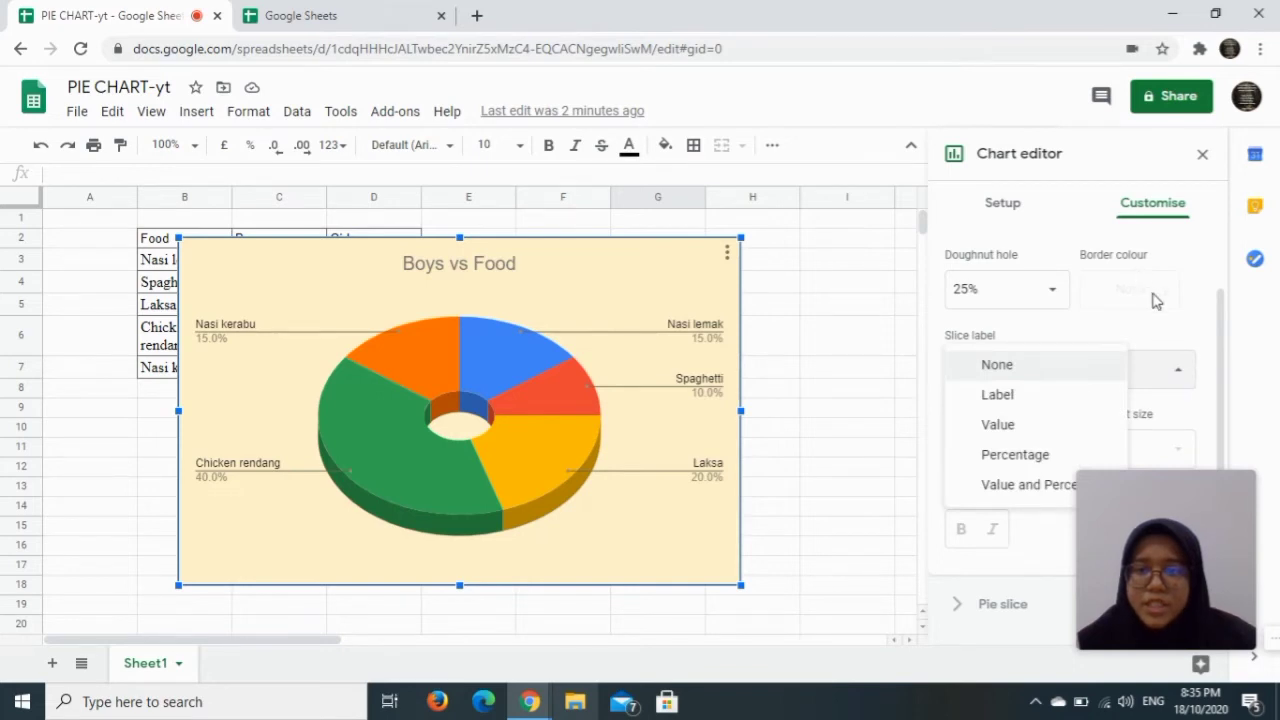
left_click(1165, 383)
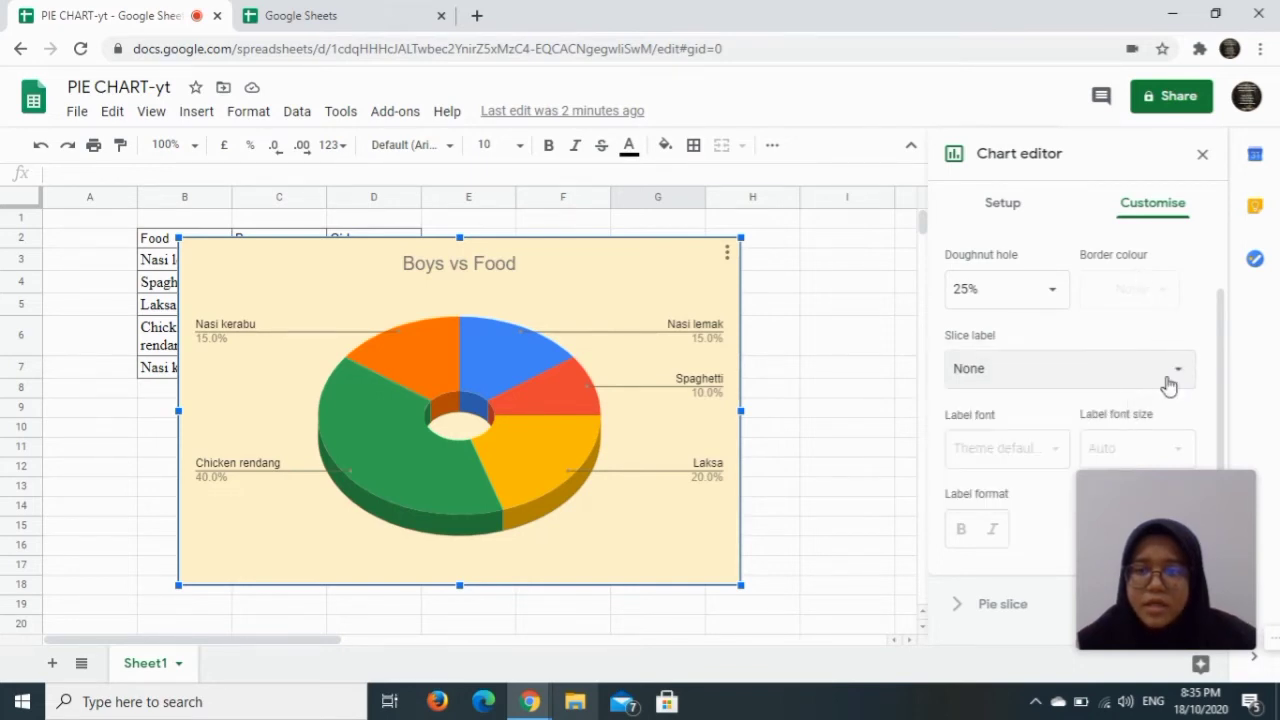
left_click(1165, 383)
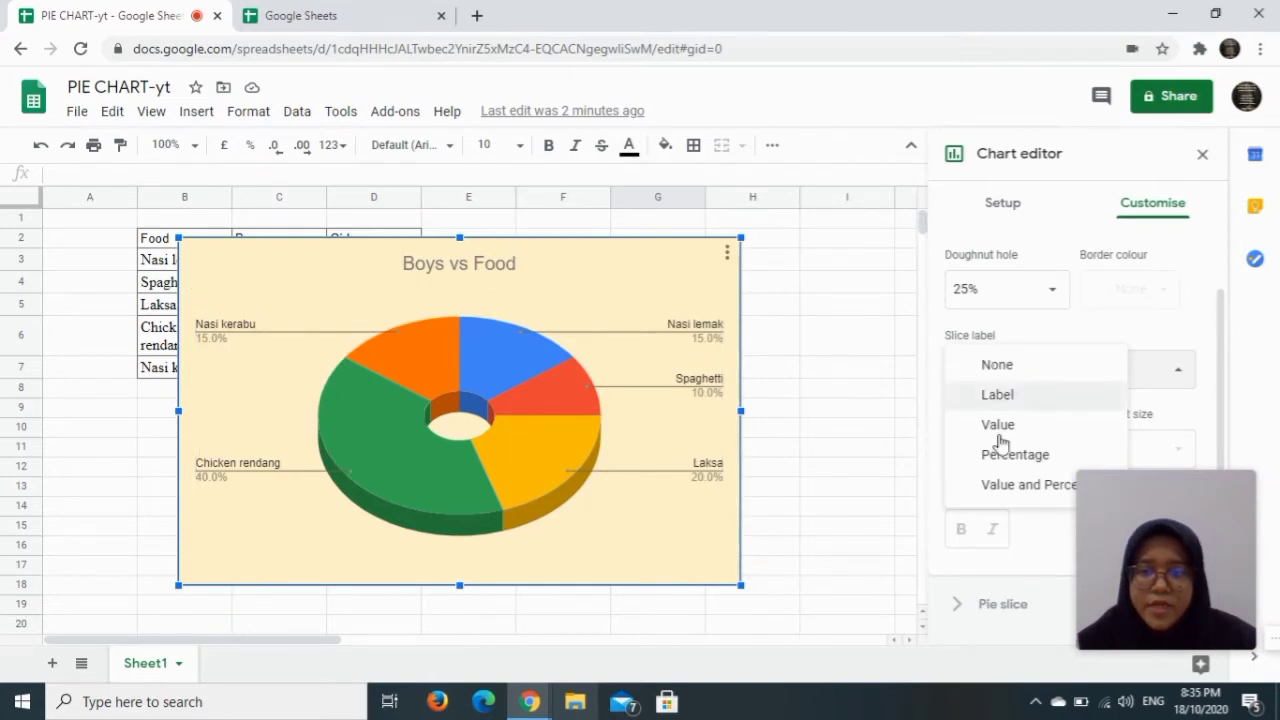
left_click(998, 398)
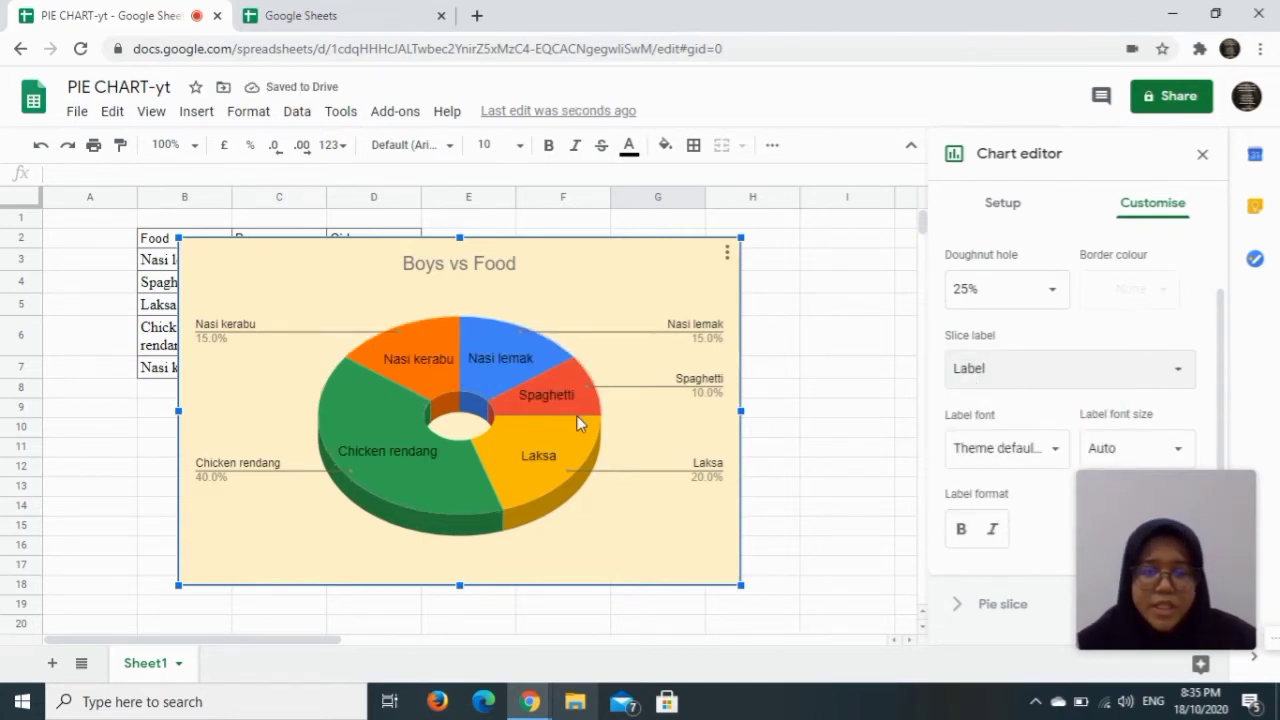
left_click(1104, 370)
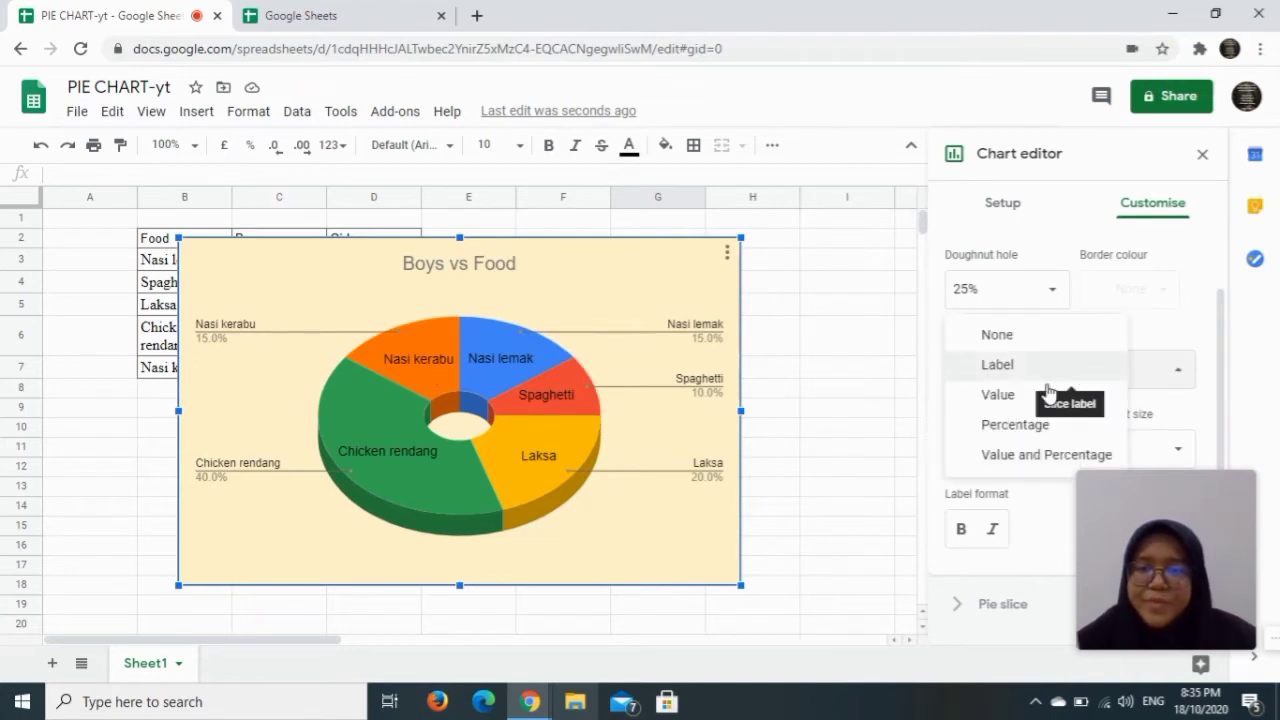
left_click(997, 396)
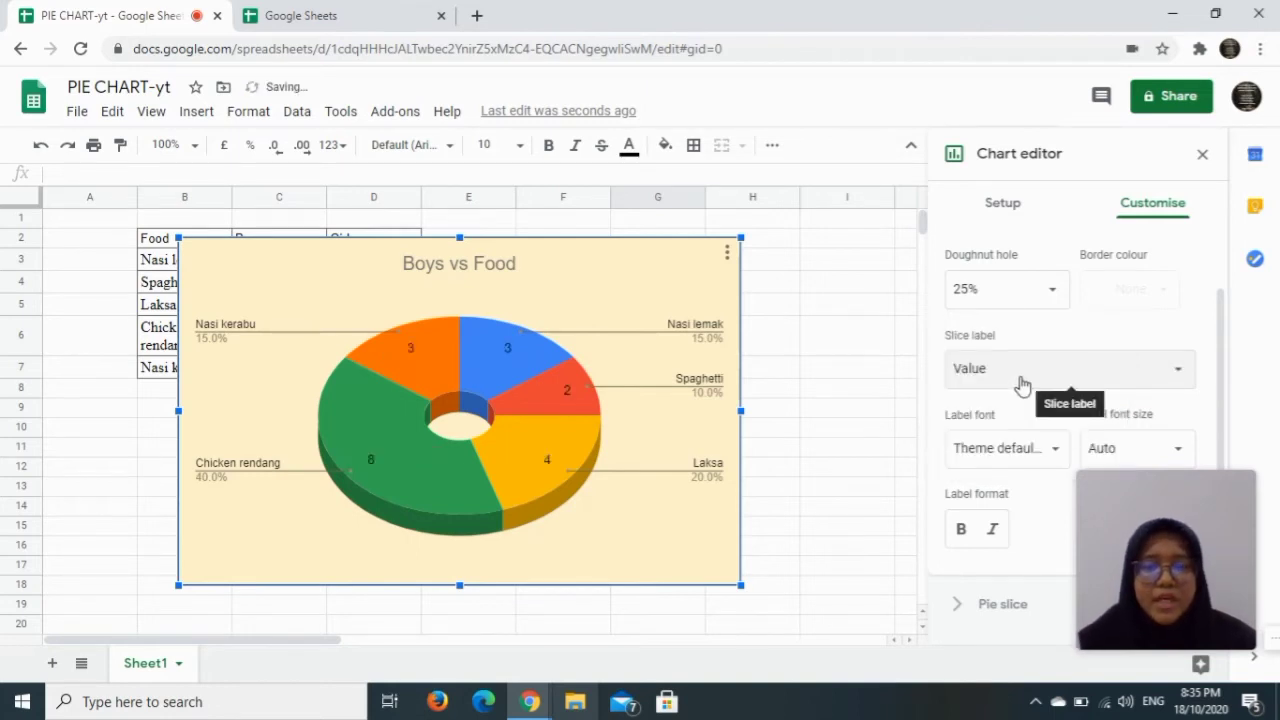
left_click(1022, 385)
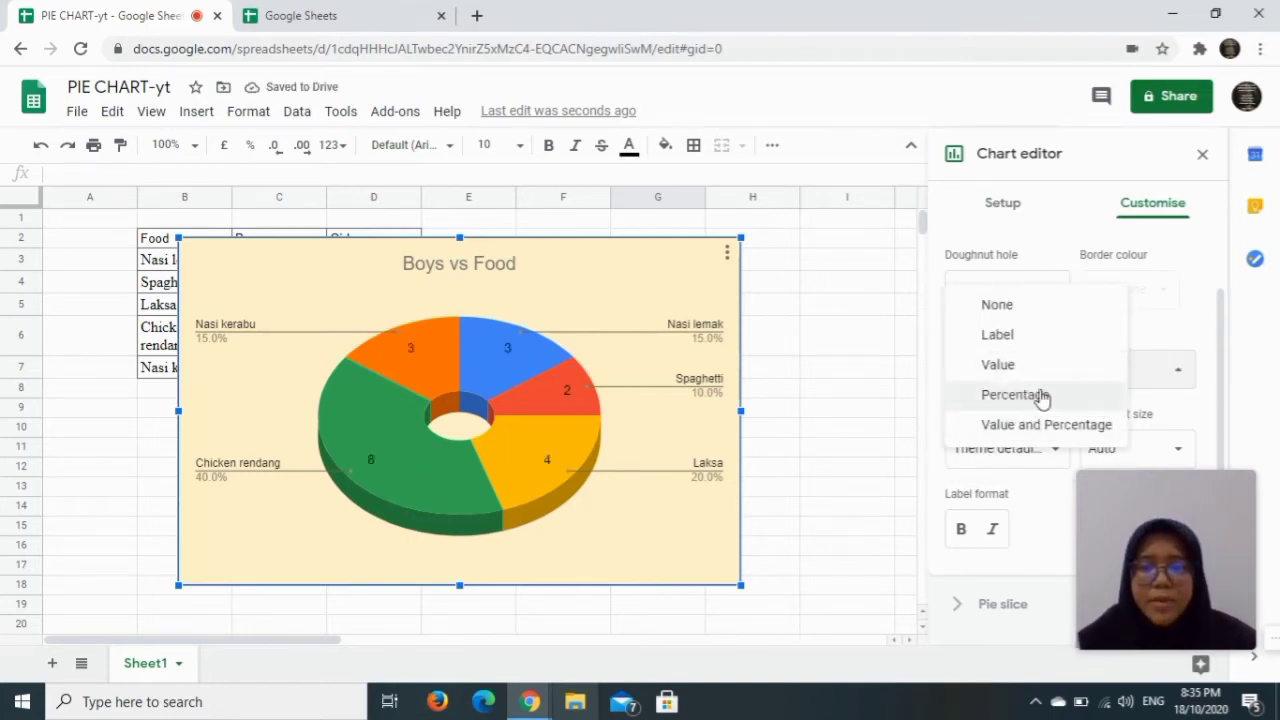
left_click(995, 425)
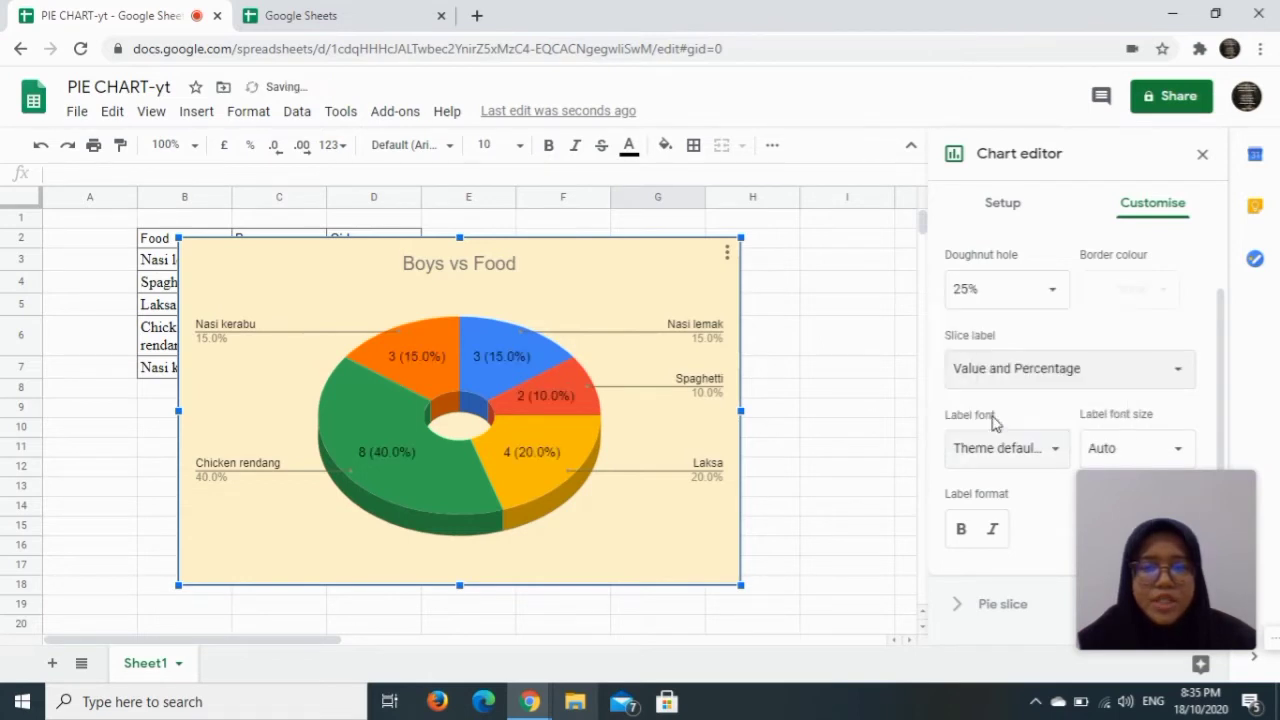
left_click(1028, 372)
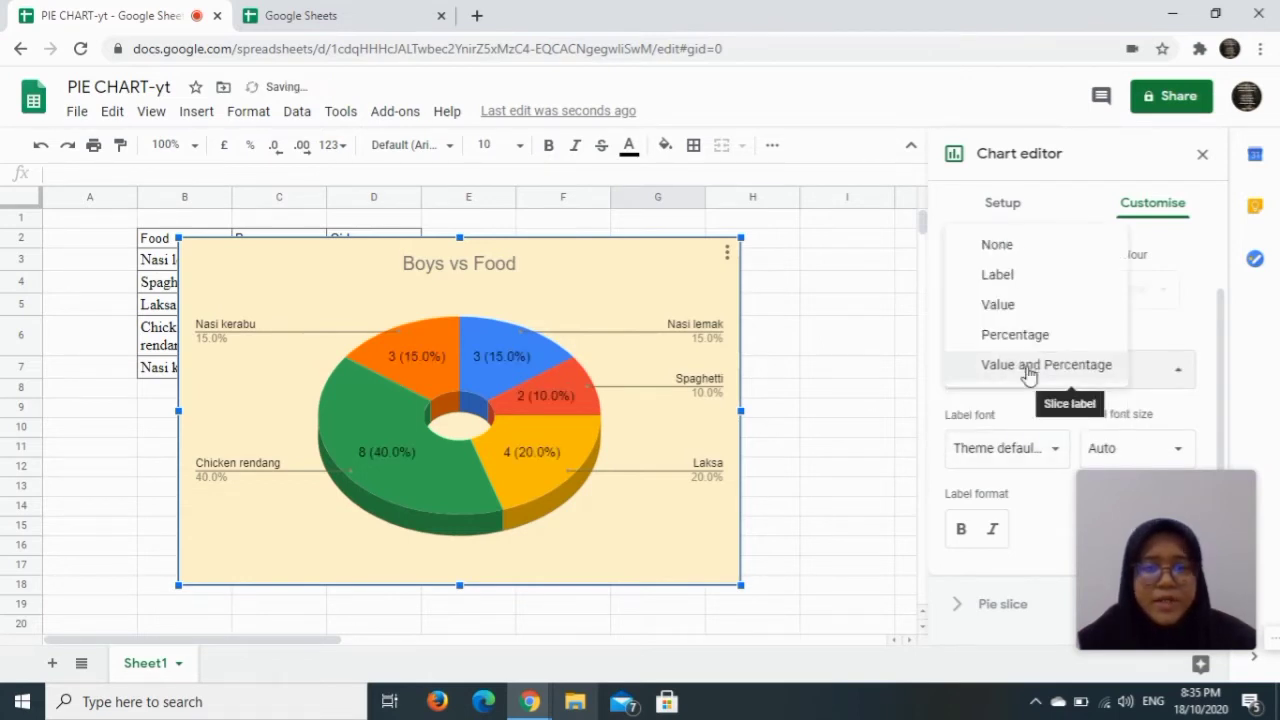
left_click(997, 252)
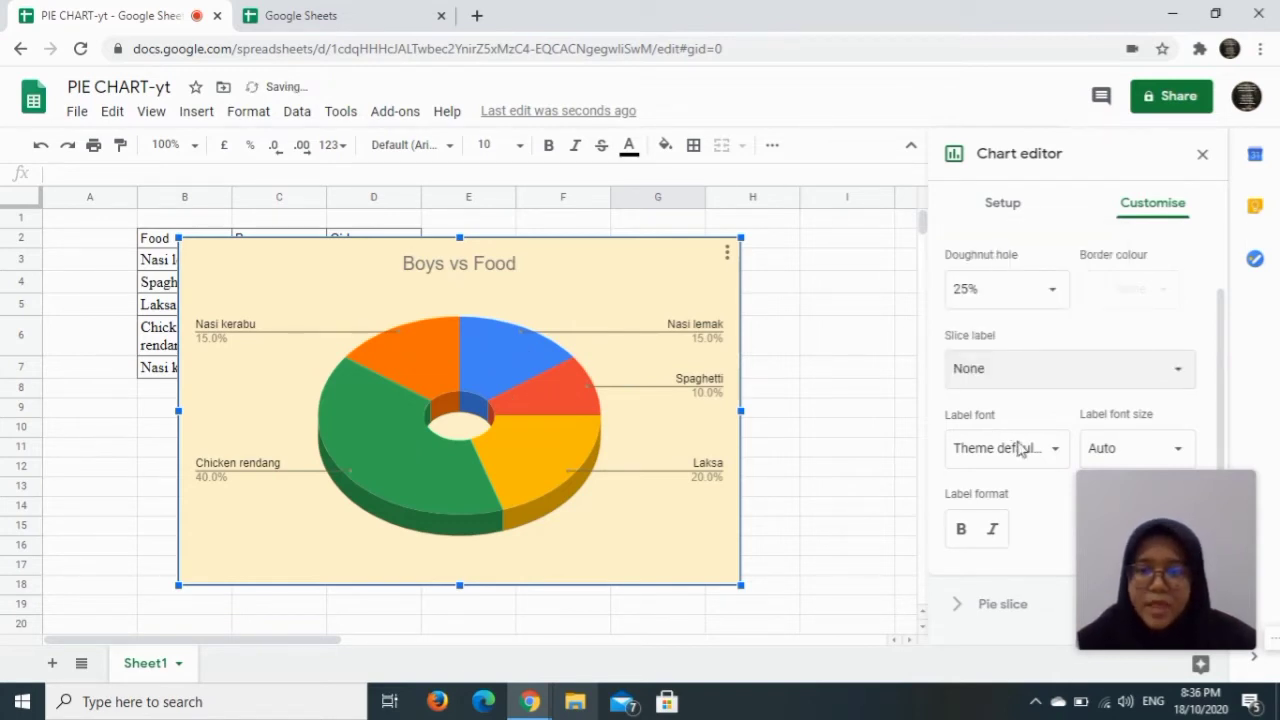
Step: Change the colour of the Nasi lemak slice to grey
scroll(1000, 430, "down", 1)
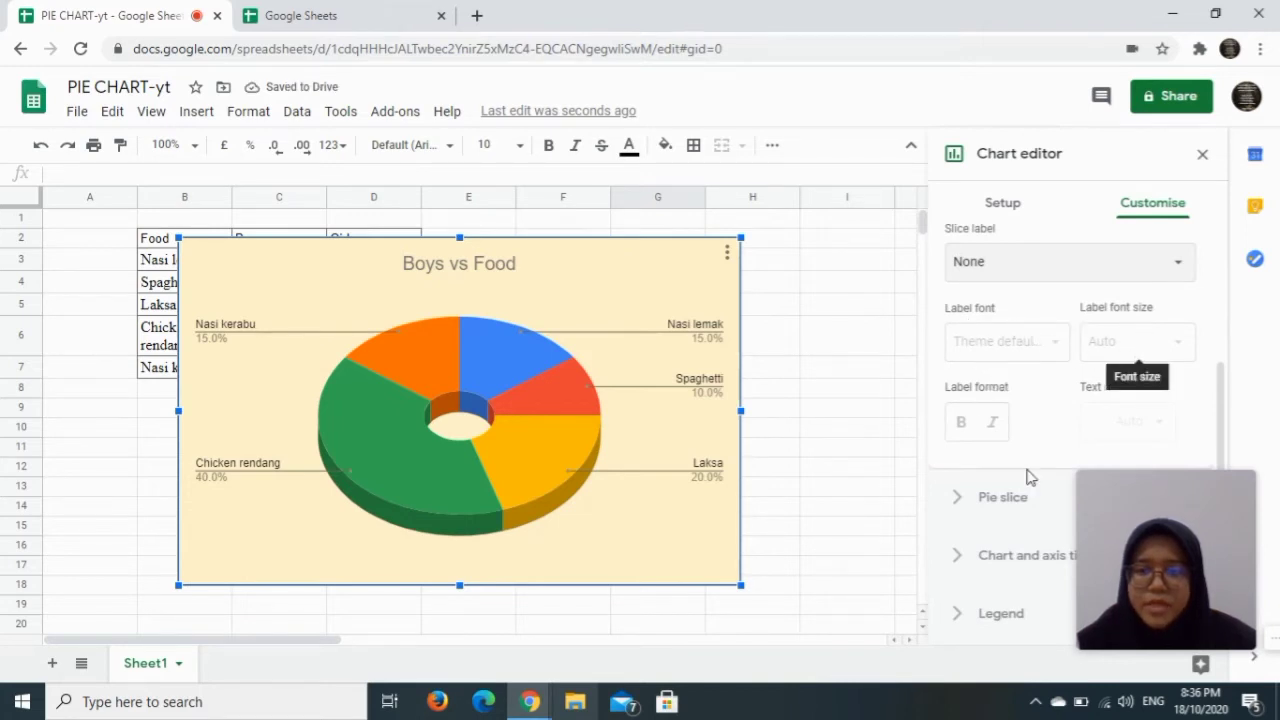
left_click(959, 508)
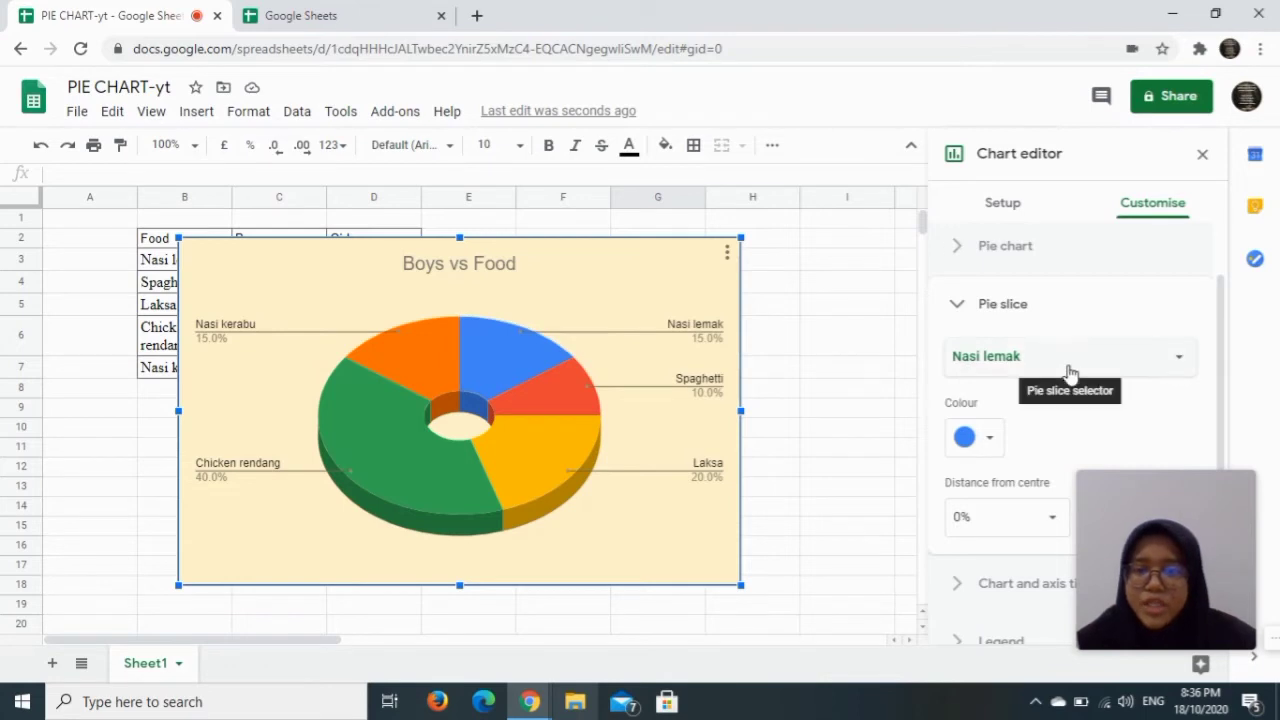
scroll(1068, 372, "down", 1)
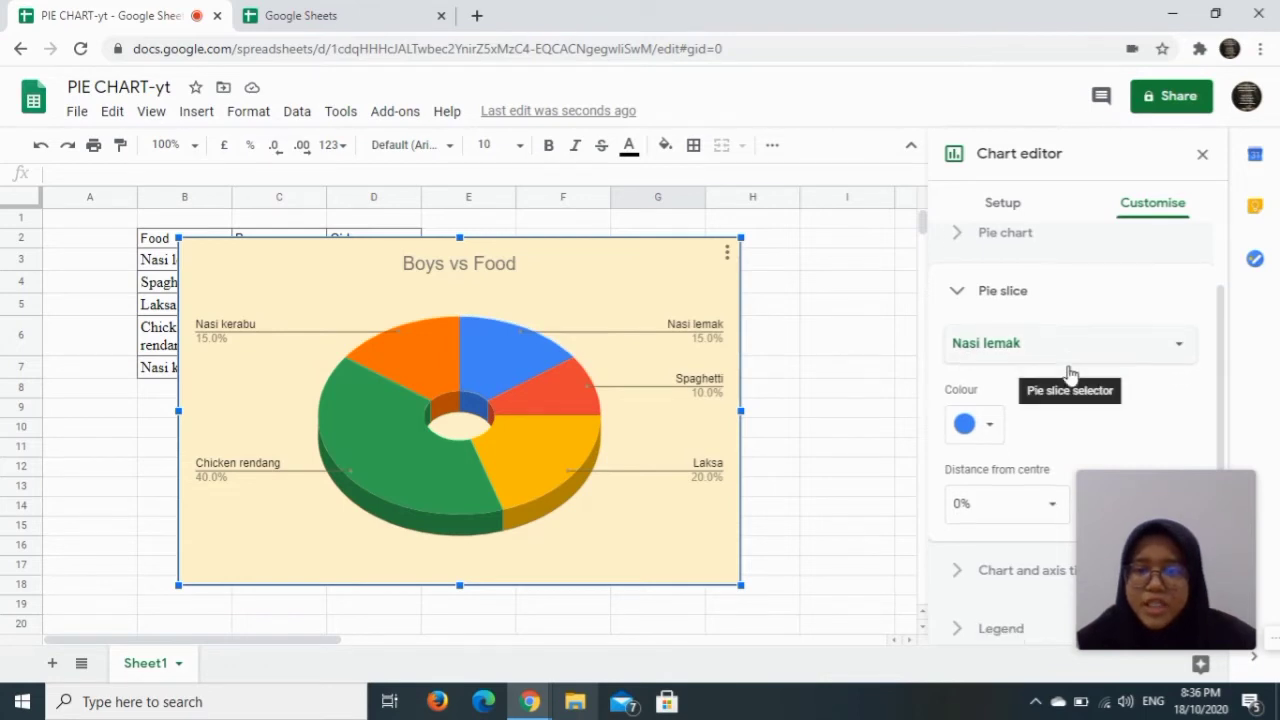
left_click(986, 410)
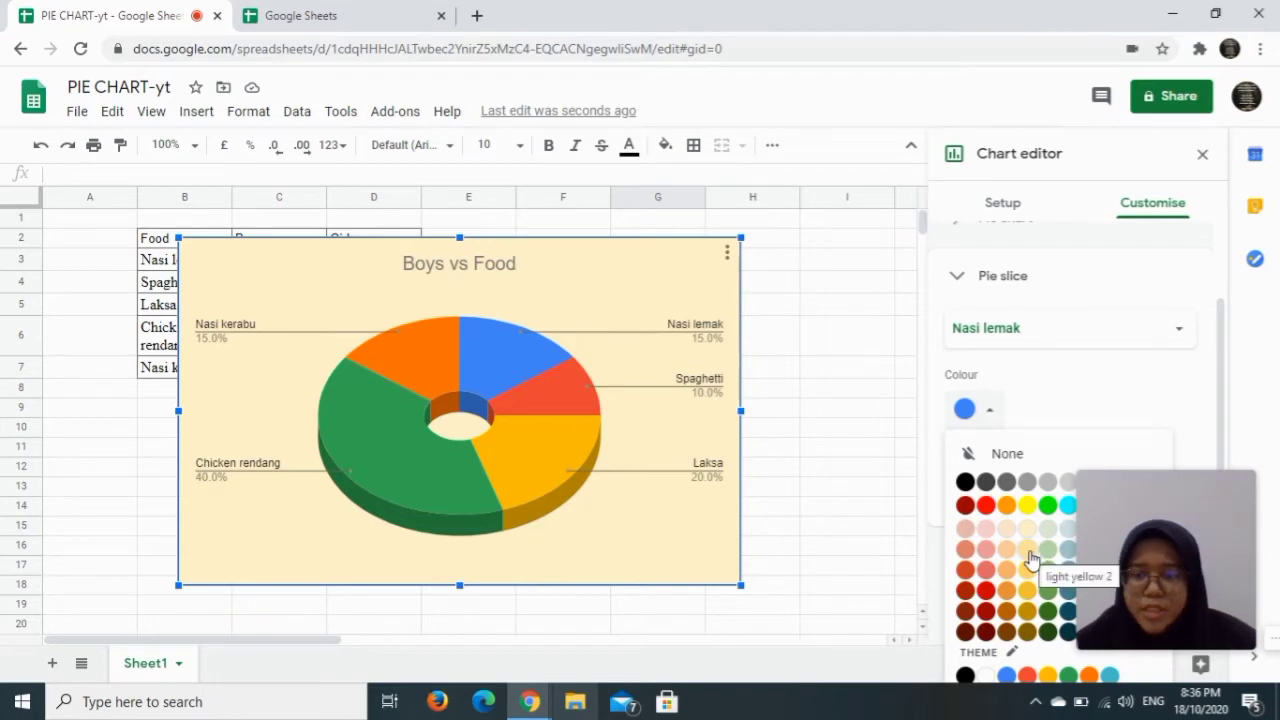
left_click(1030, 483)
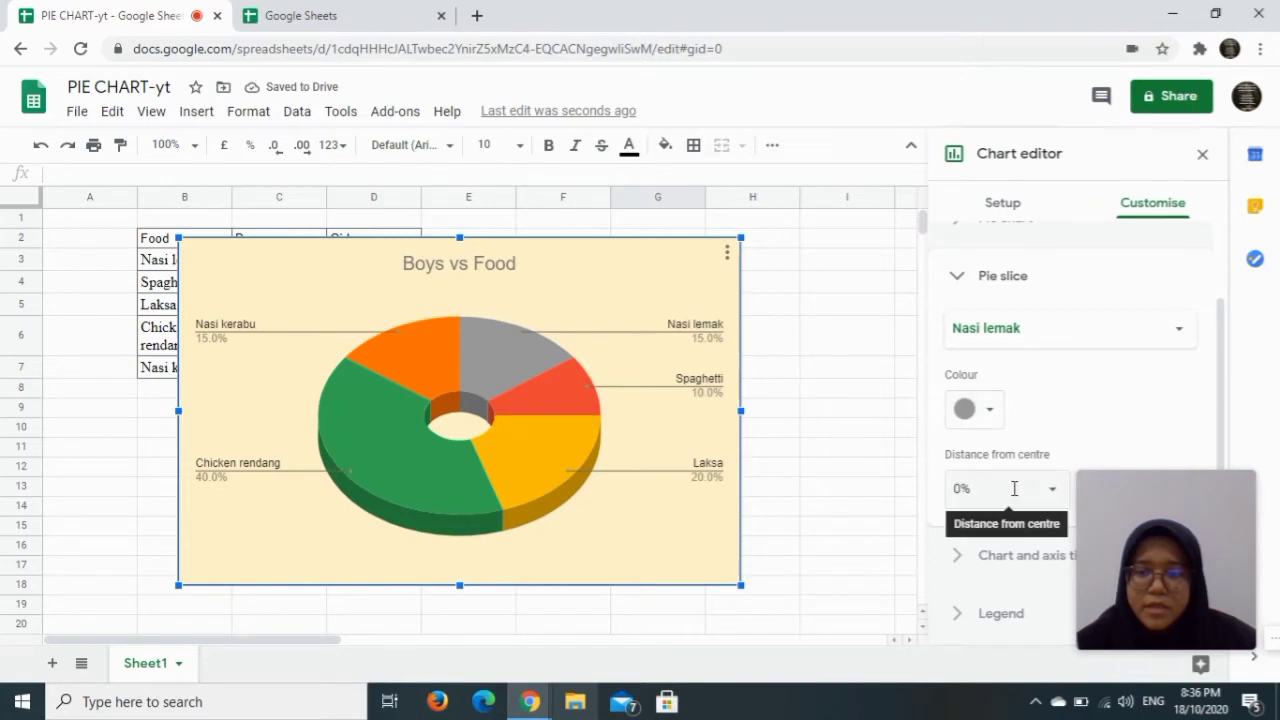
Step: Try 25%, 50% and 10 as the Nasi lemak slice's distance from centre, and reset it to 0%
scroll(1014, 488, "up", 2)
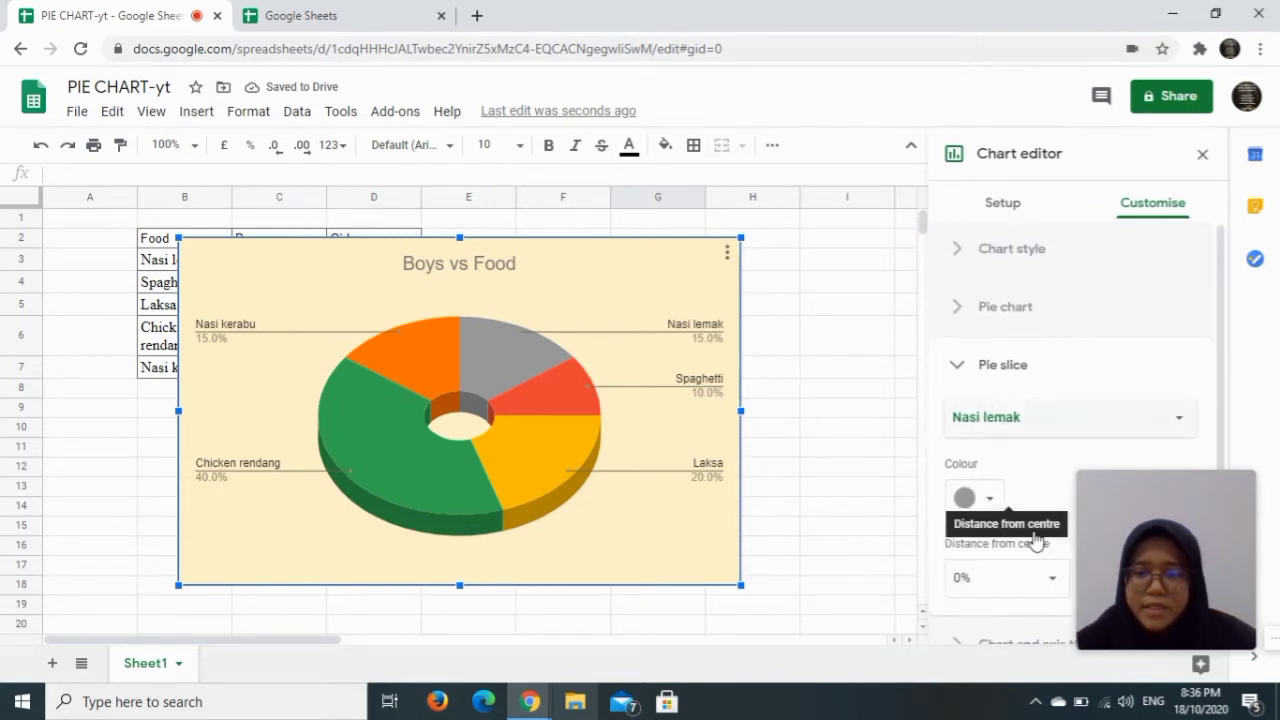
scroll(1037, 540, "down", 2)
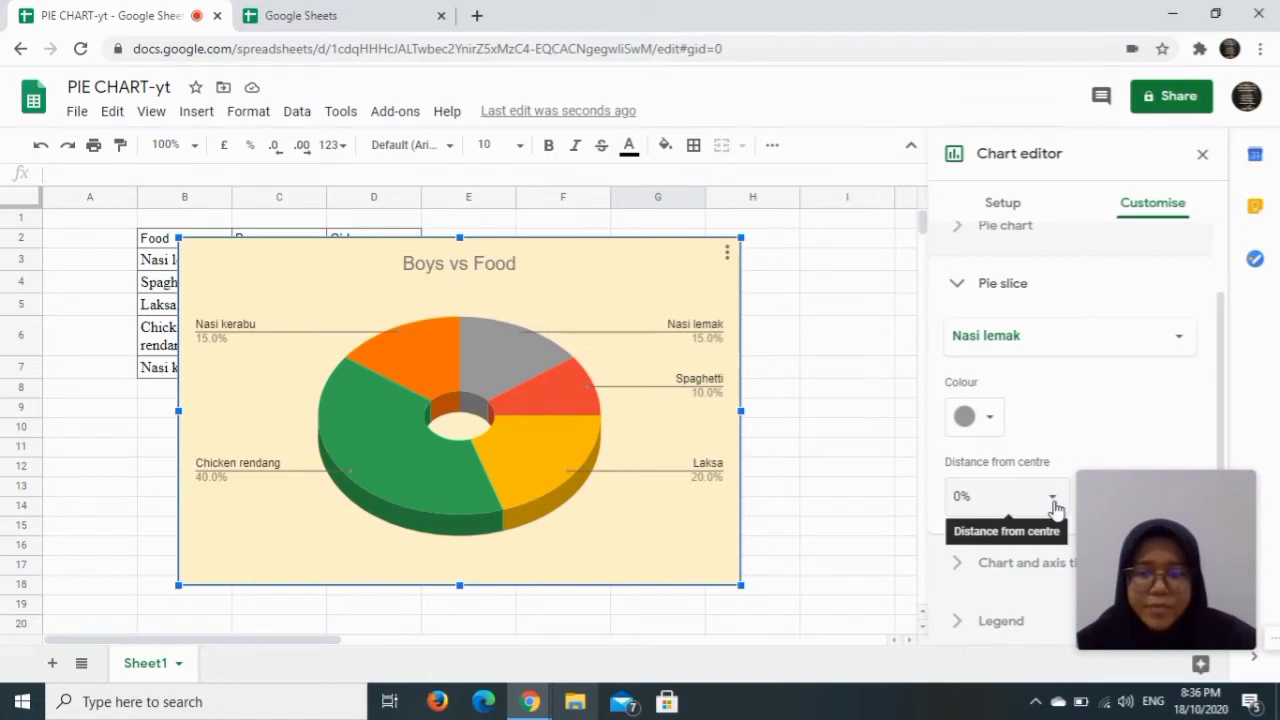
left_click(1053, 503)
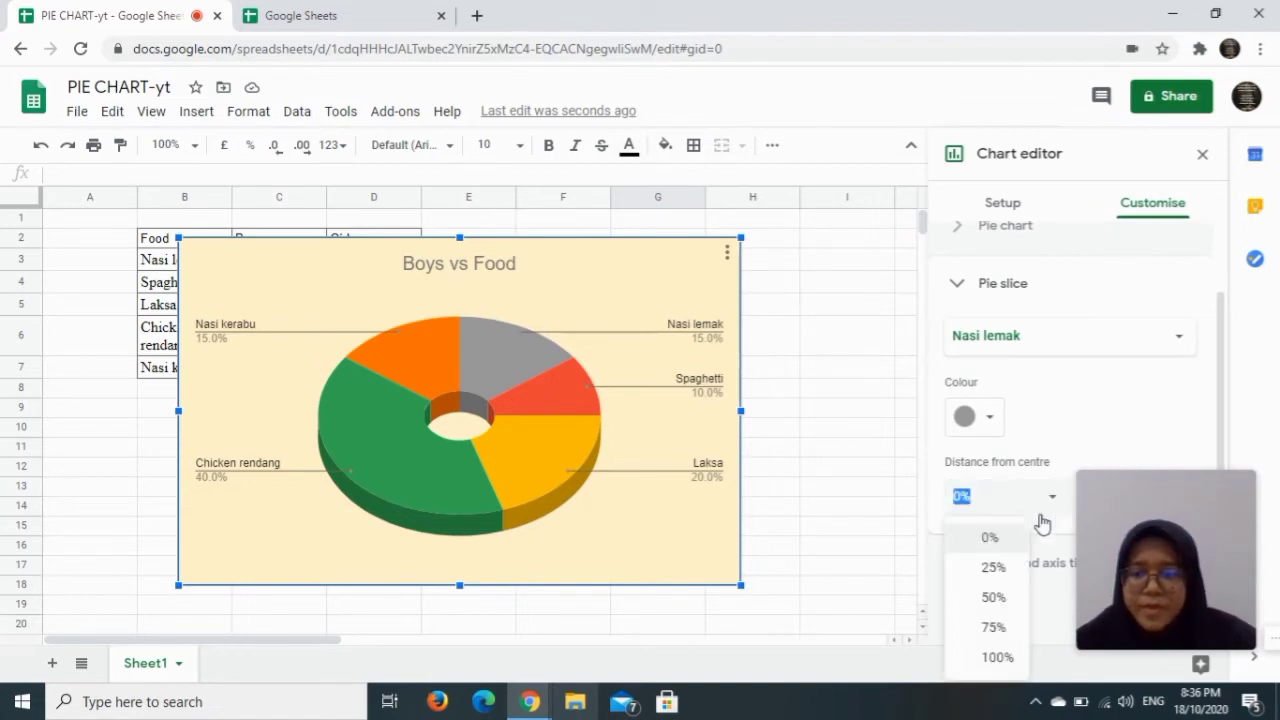
left_click(993, 567)
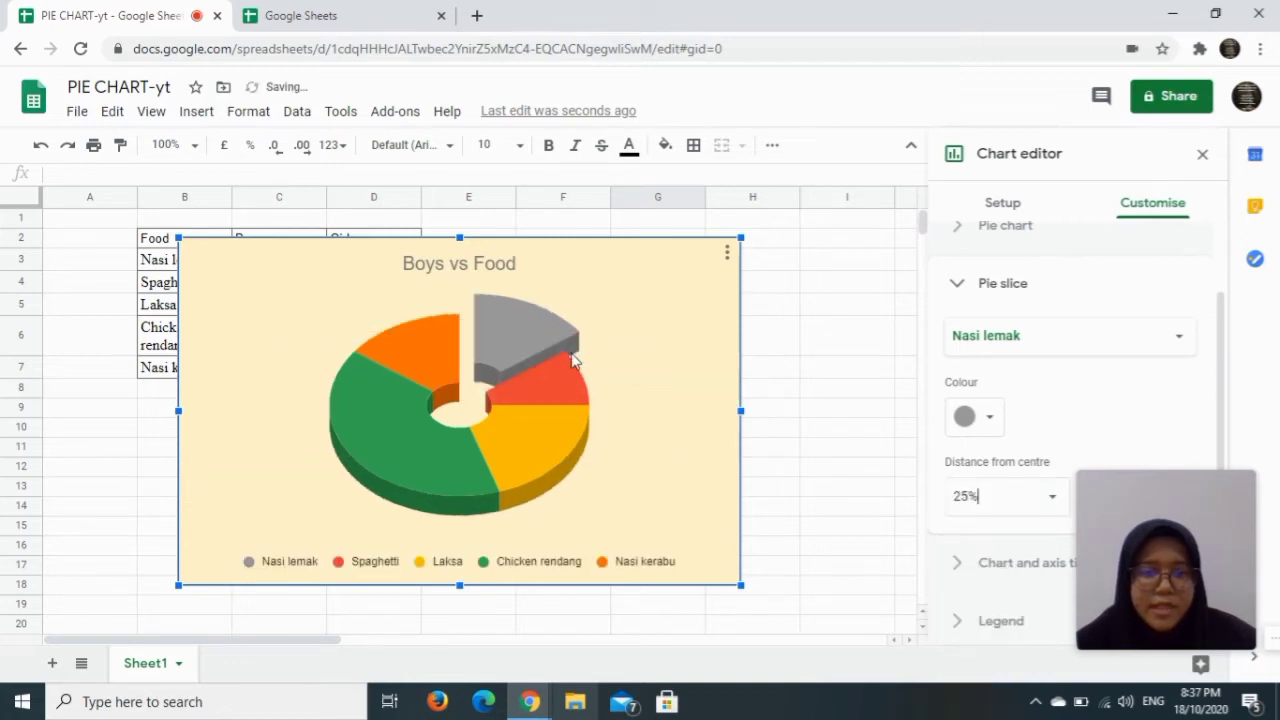
left_click(1052, 500)
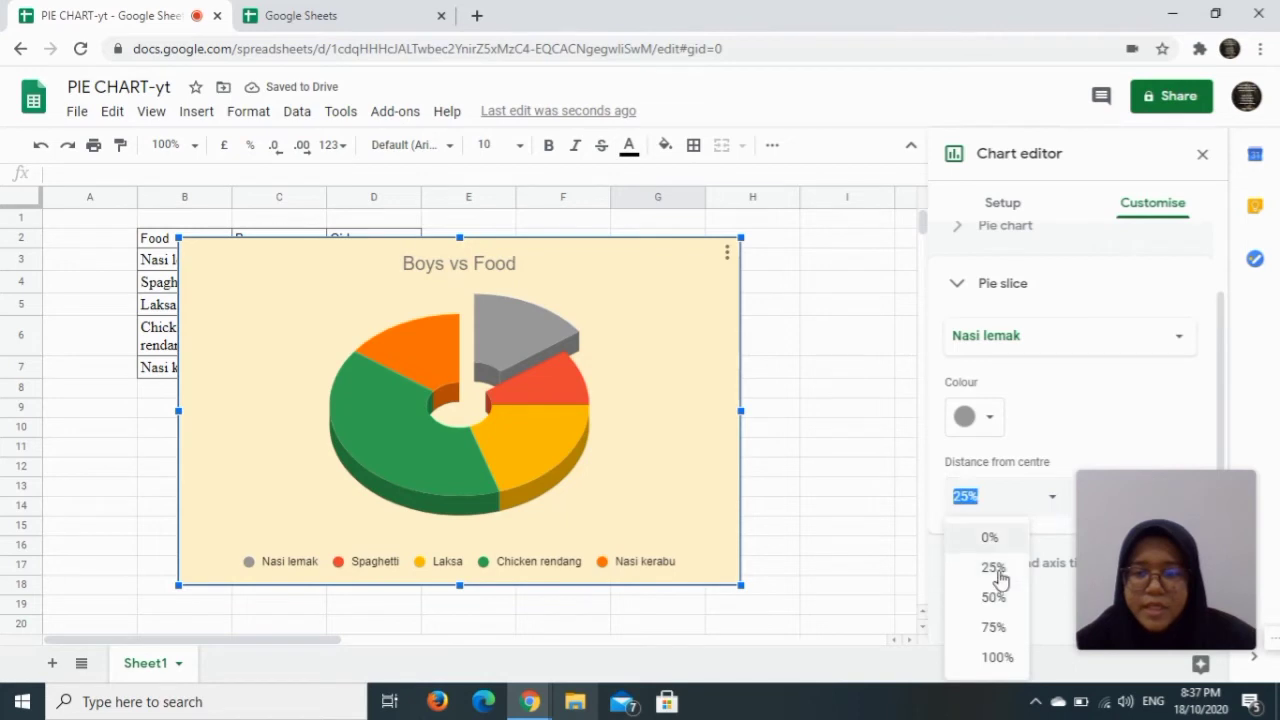
left_click(988, 600)
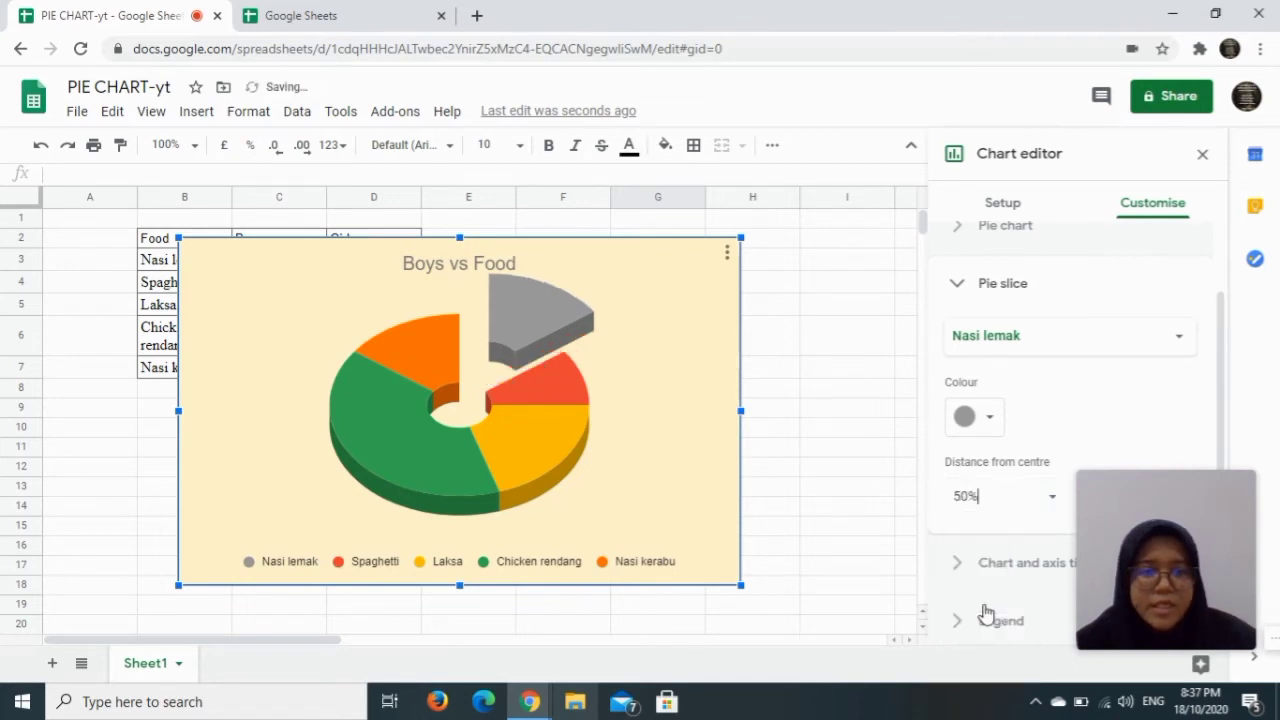
left_click(1044, 497)
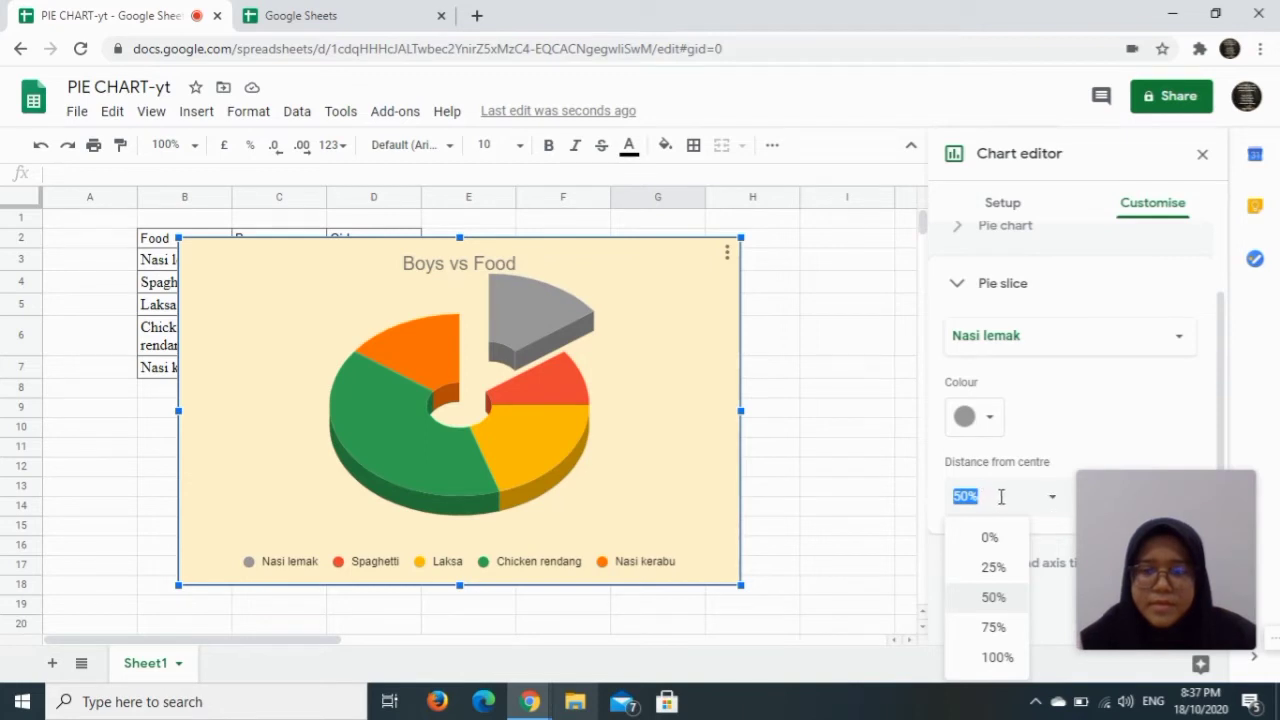
type("10")
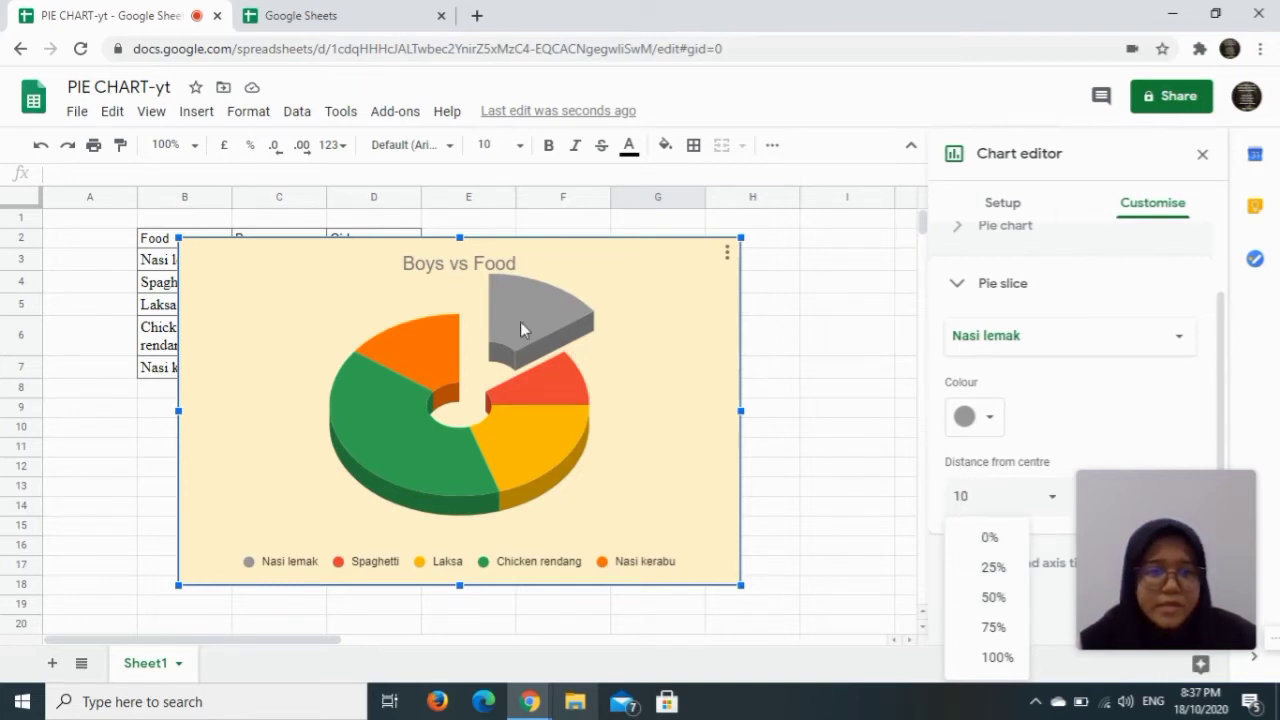
left_click(990, 541)
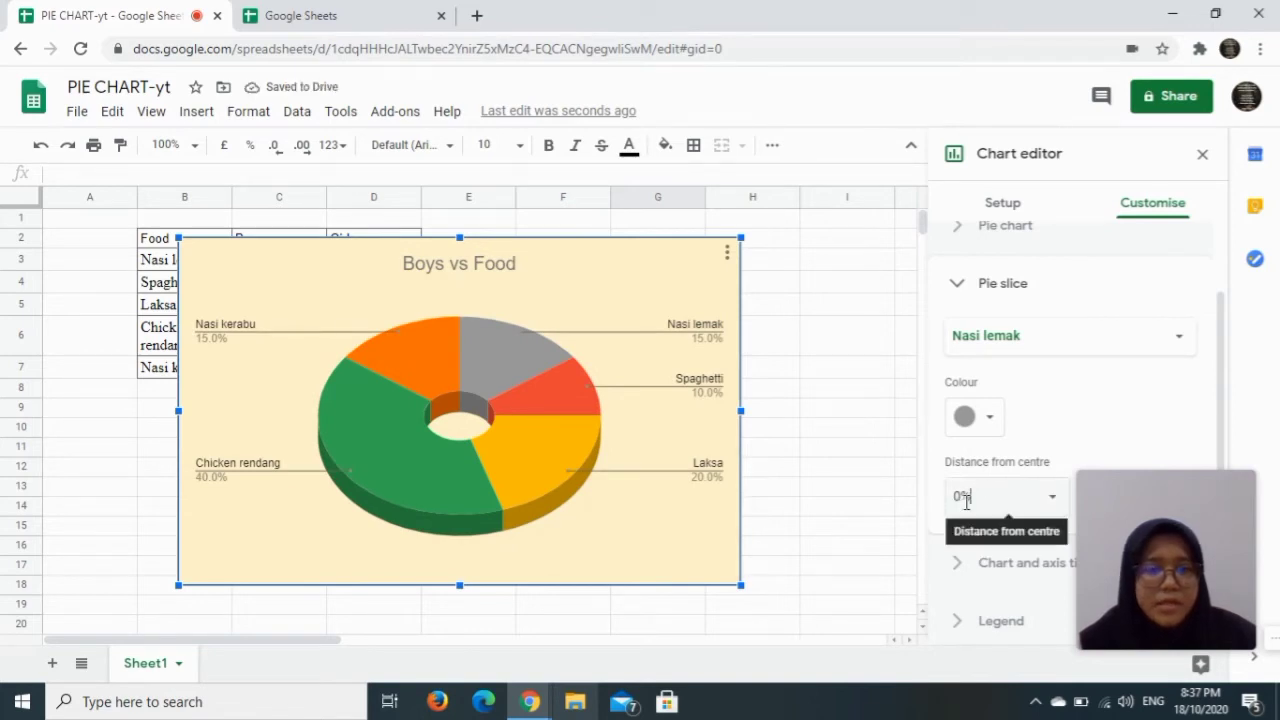
Step: Try the Top position for the Boys vs Food chart's legend, and set the legend position to Labelled
left_click(986, 624)
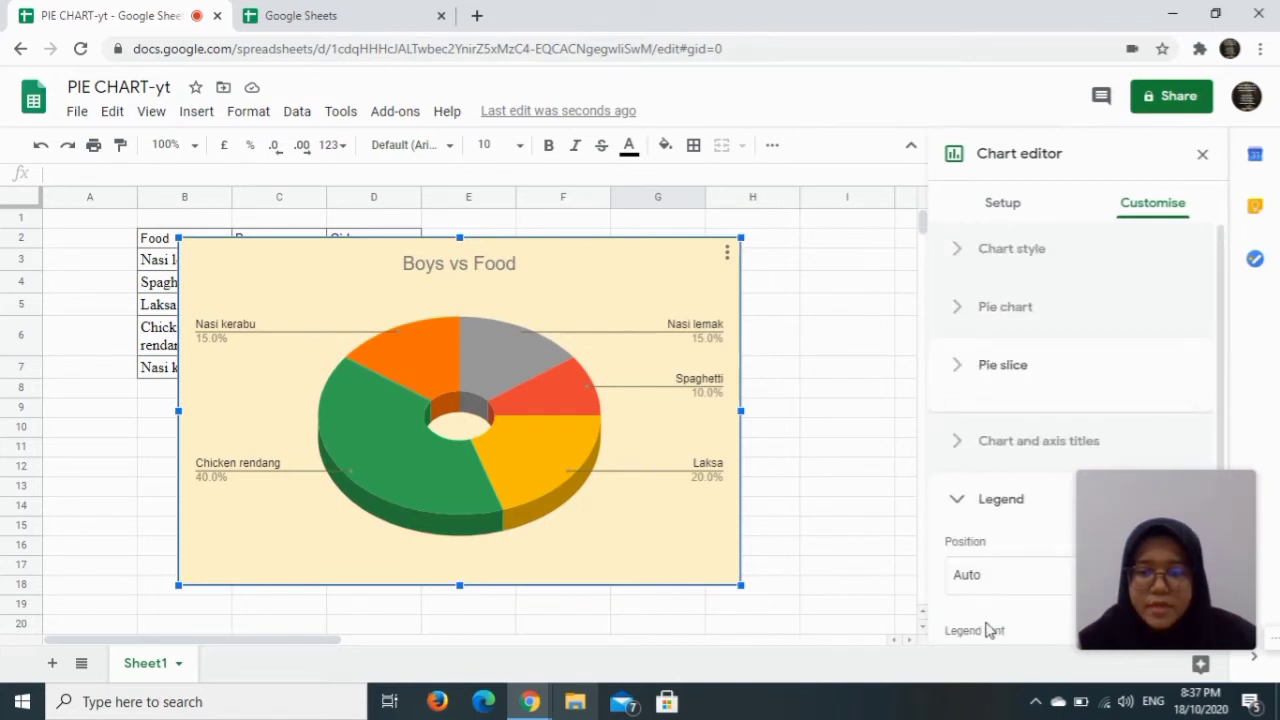
scroll(986, 630, "down", 2)
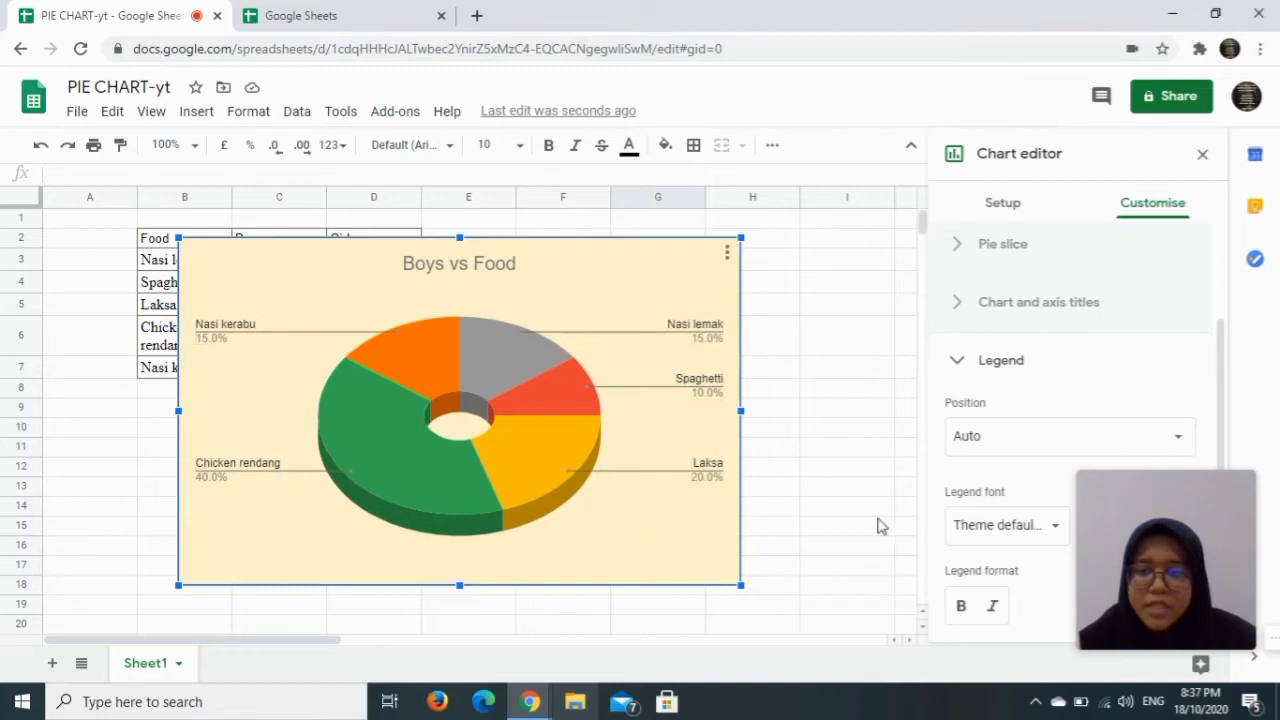
left_click(1065, 442)
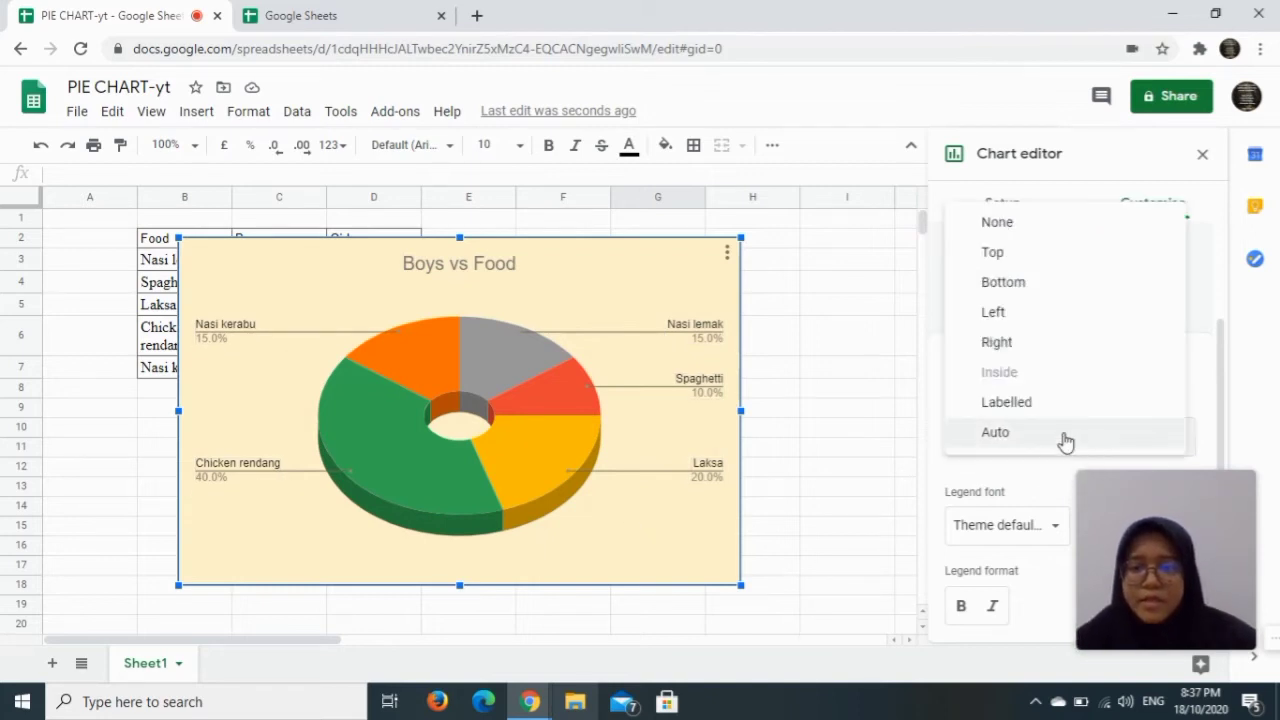
left_click(993, 256)
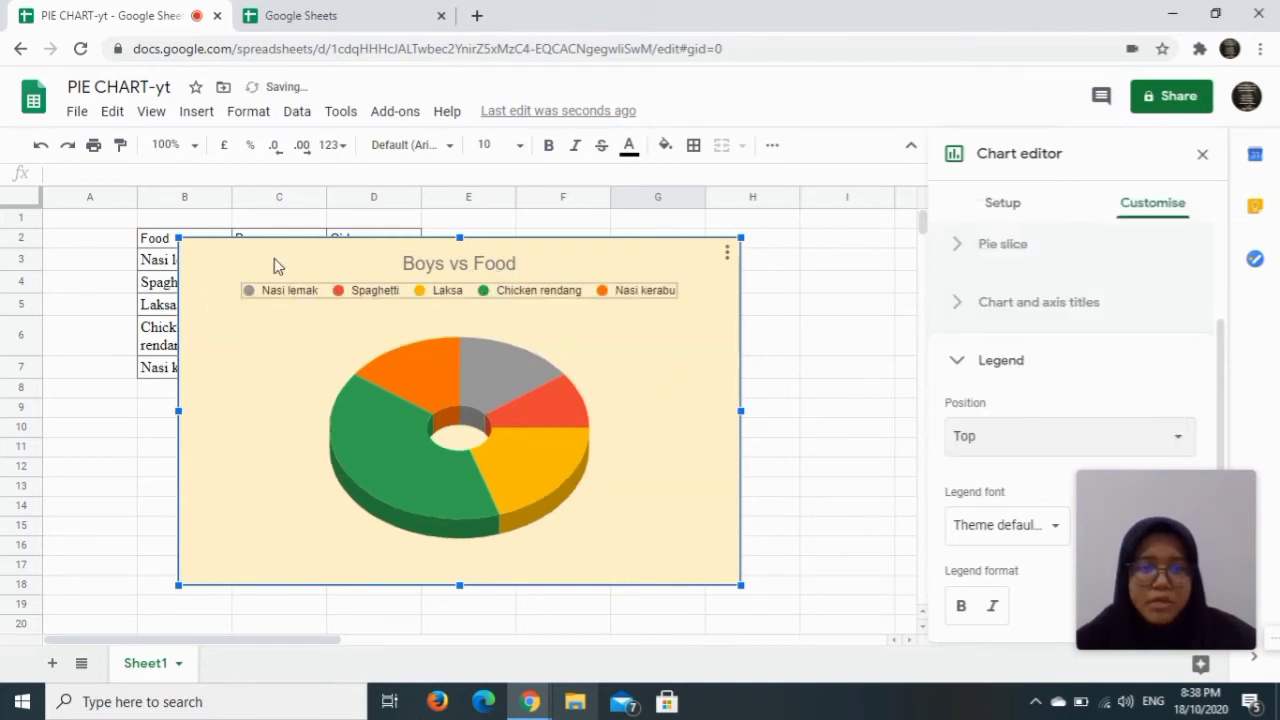
left_click(1075, 434)
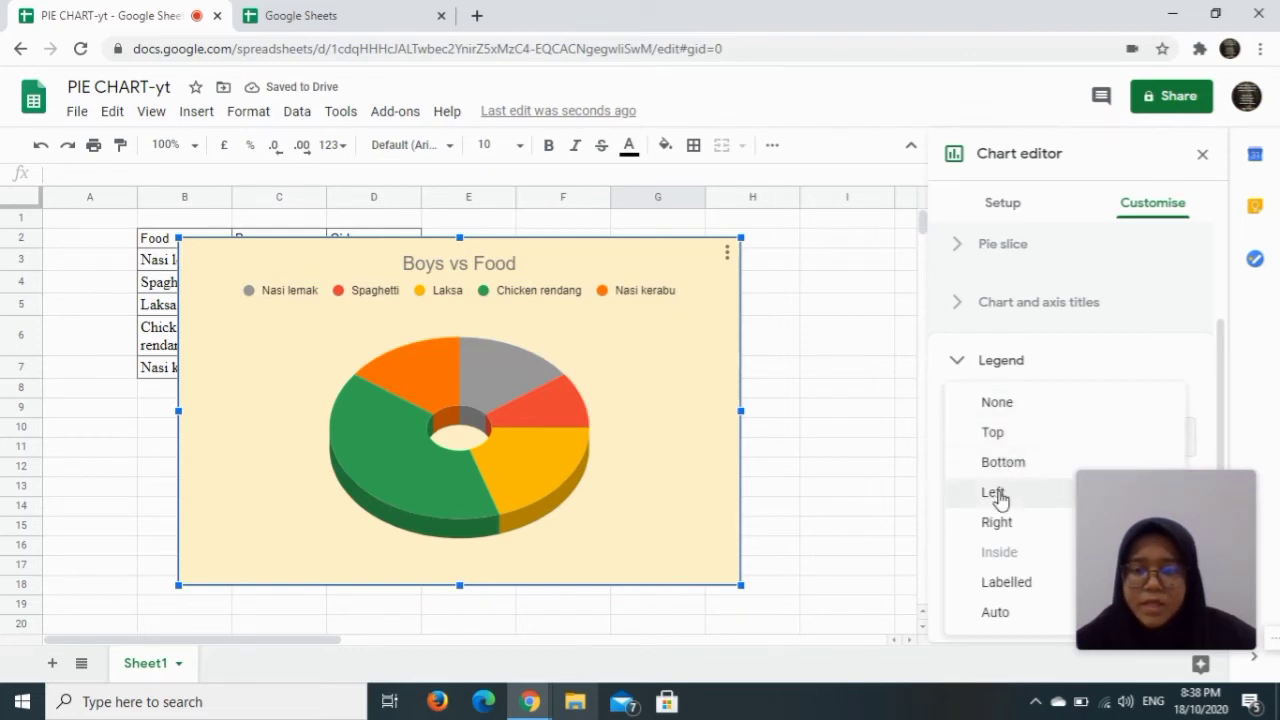
left_click(1006, 582)
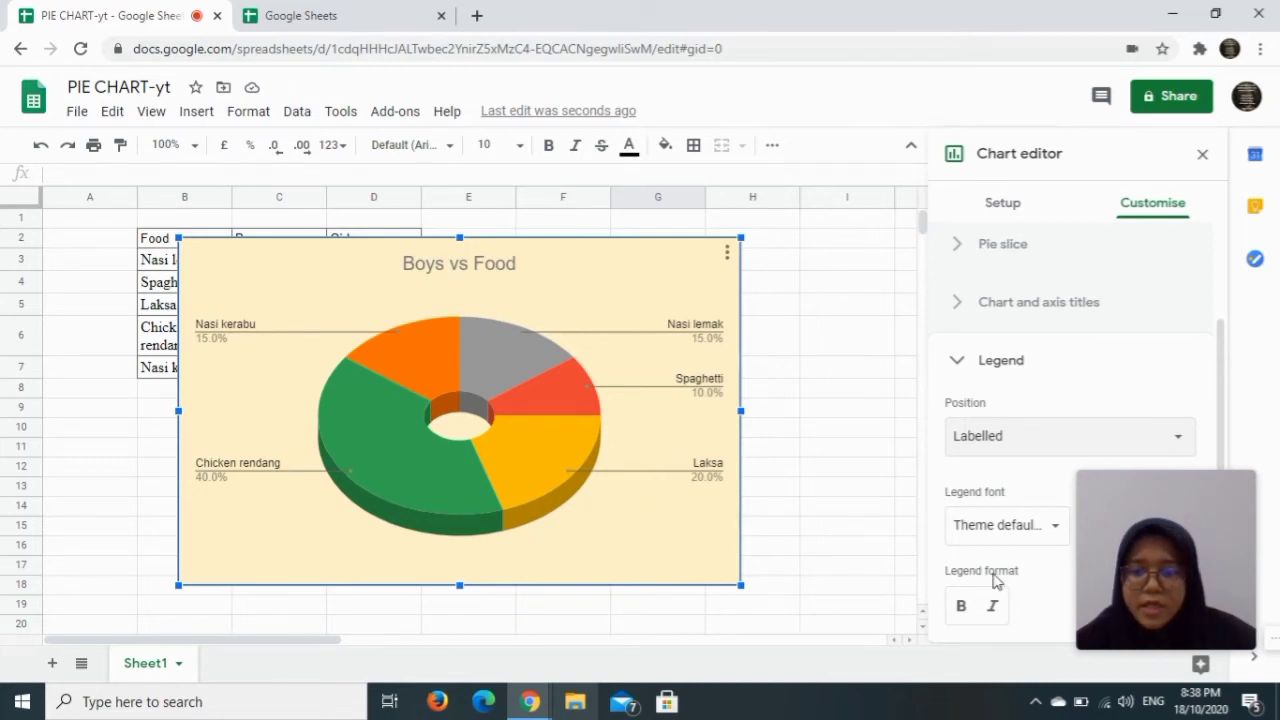
Step: Try bold and italic formatting on the chart's legend text, and restore the plain format
scroll(998, 560, "up", 1)
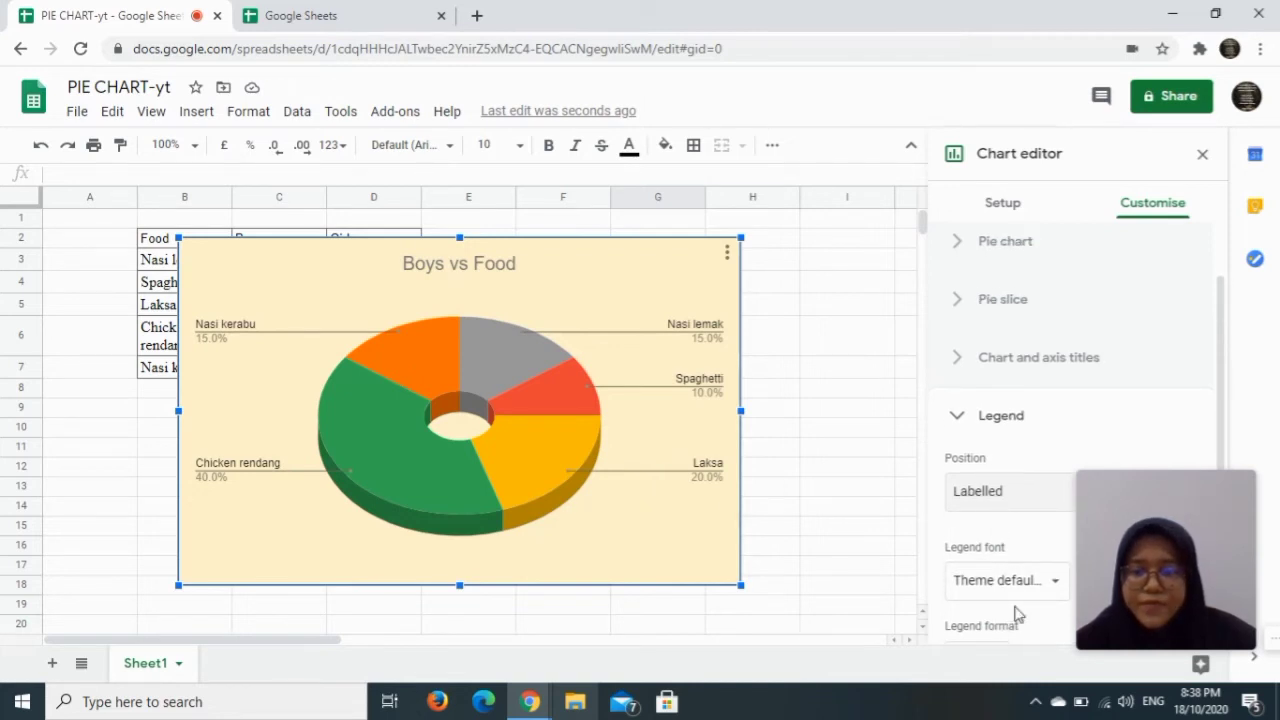
scroll(1018, 614, "down", 1)
scroll(1018, 614, "down", 1)
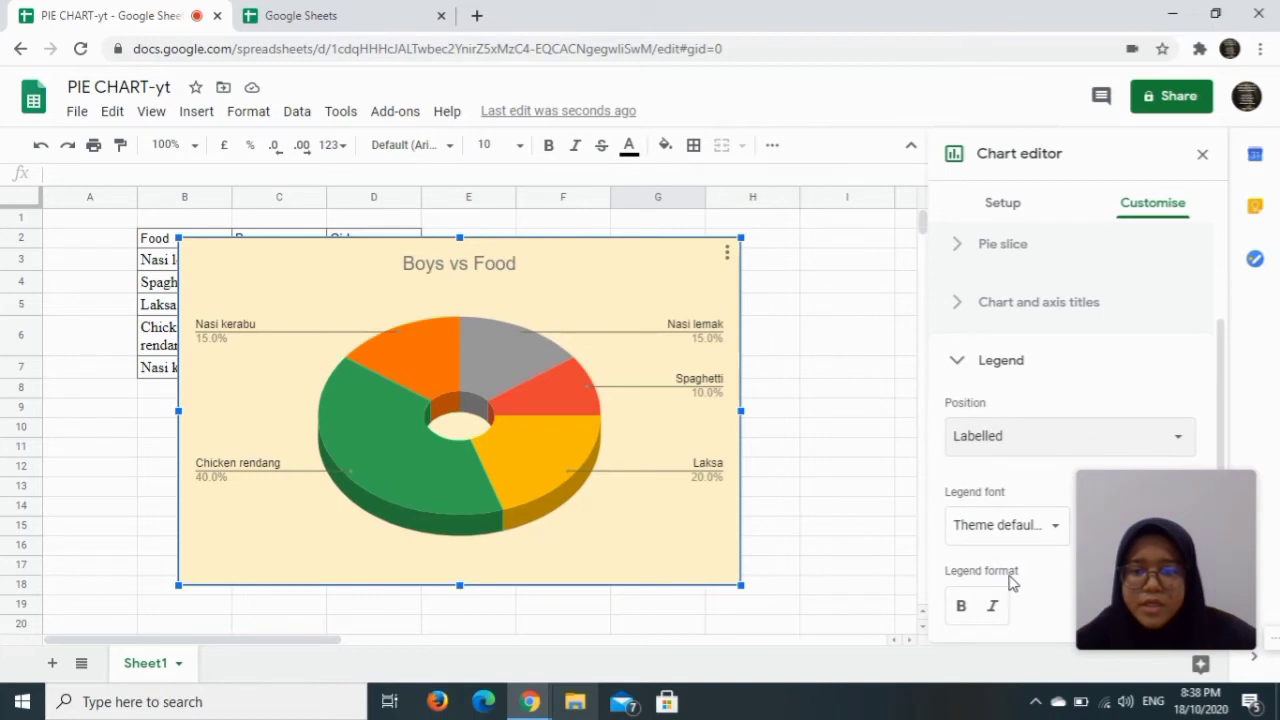
left_click(963, 607)
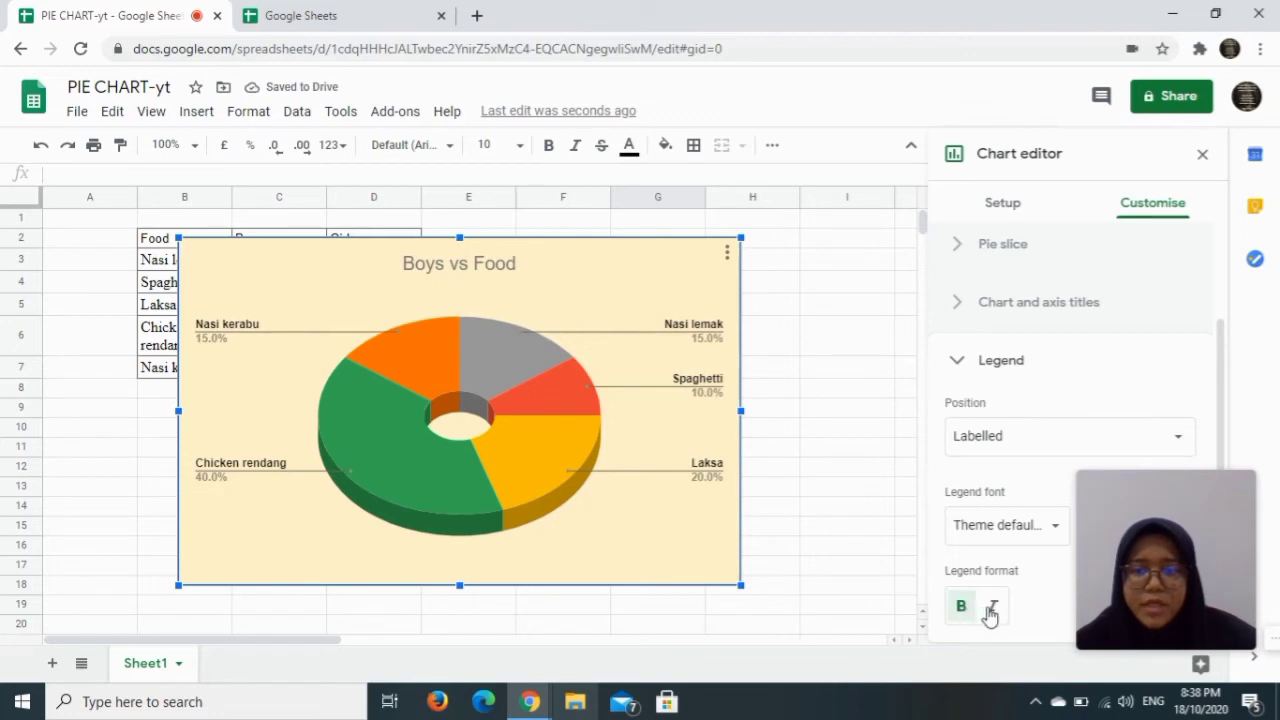
left_click(993, 608)
left_click(993, 608)
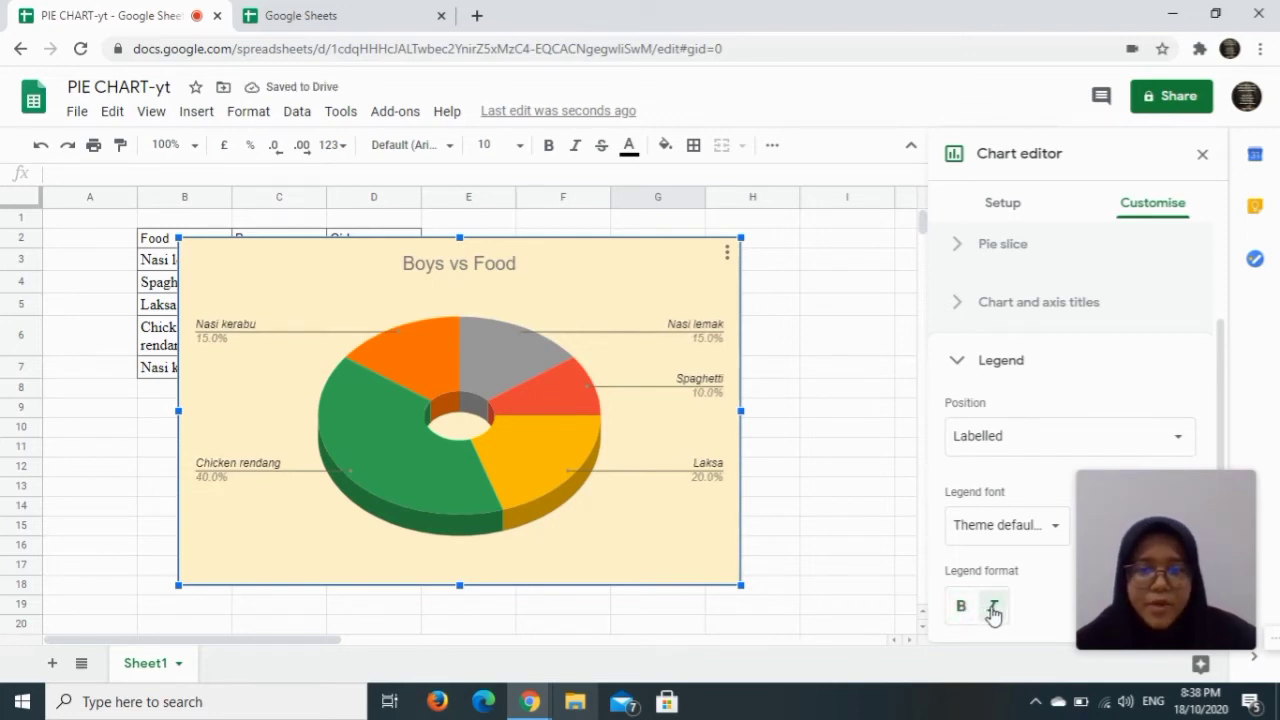
left_click(993, 608)
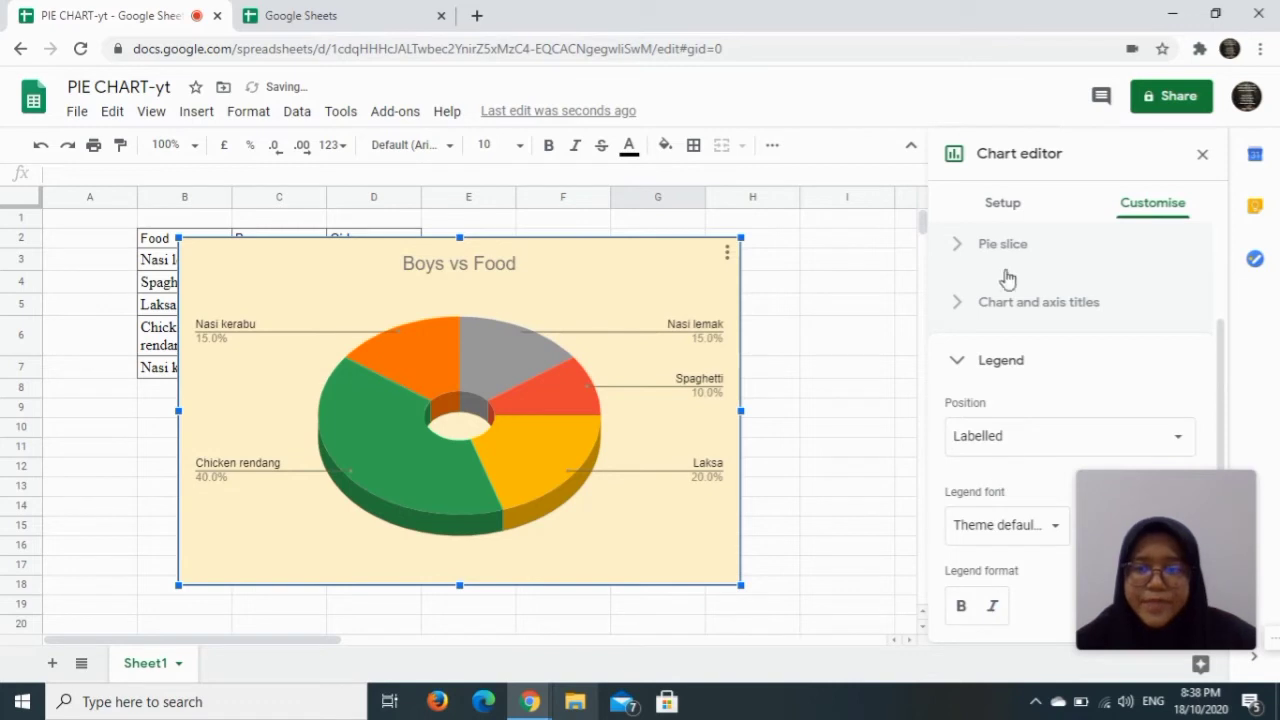
Step: Close the chart editor and move the Boys vs Food chart beside the table so that the data is uncovered
left_click(1005, 205)
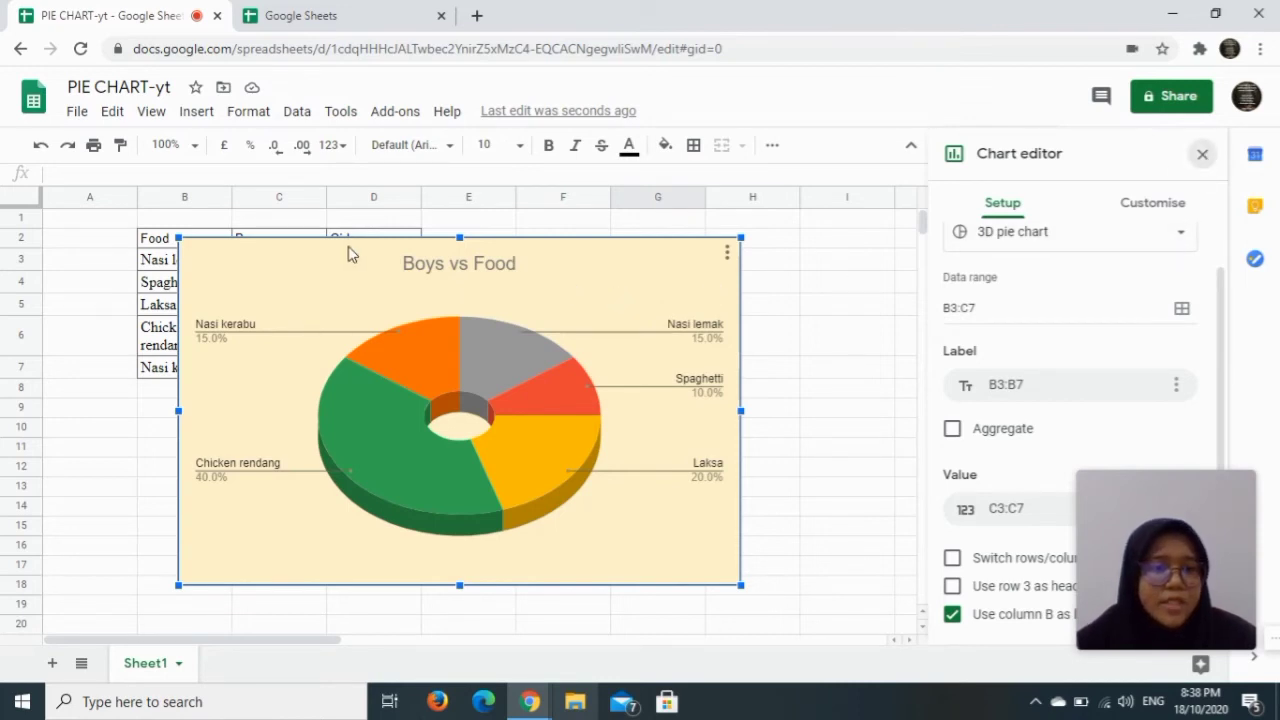
key("Escape")
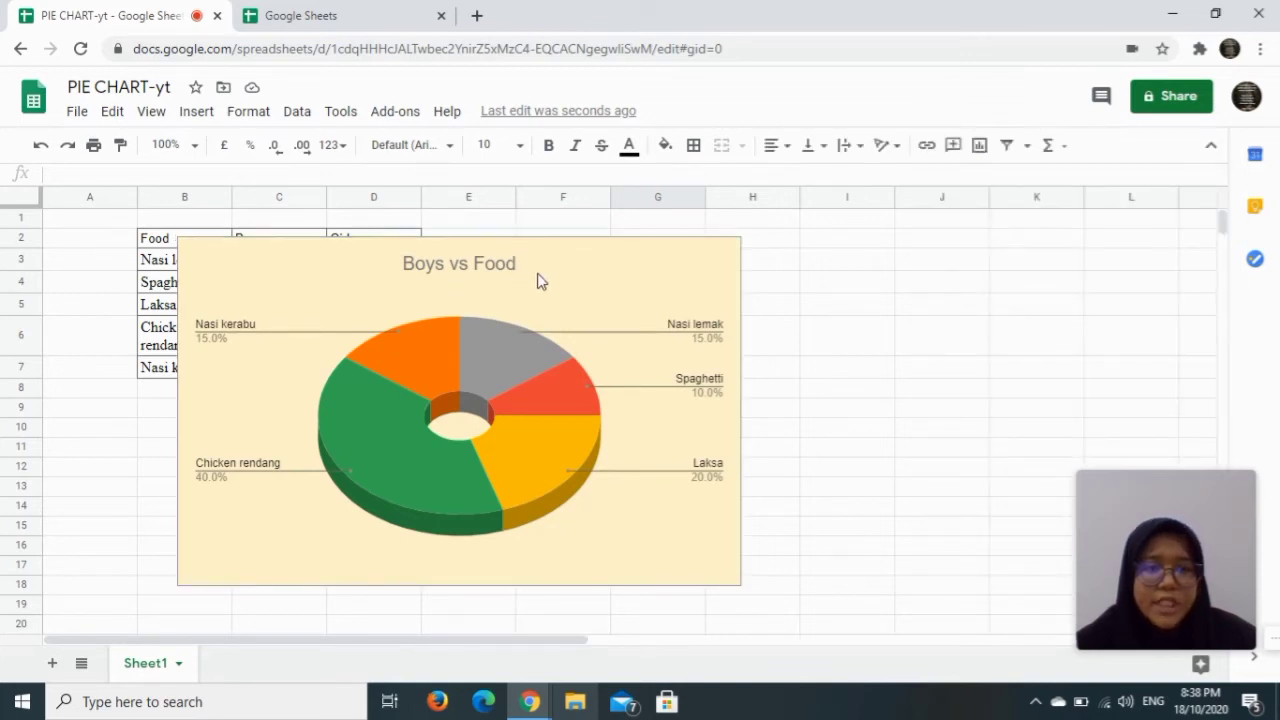
left_click(610, 285)
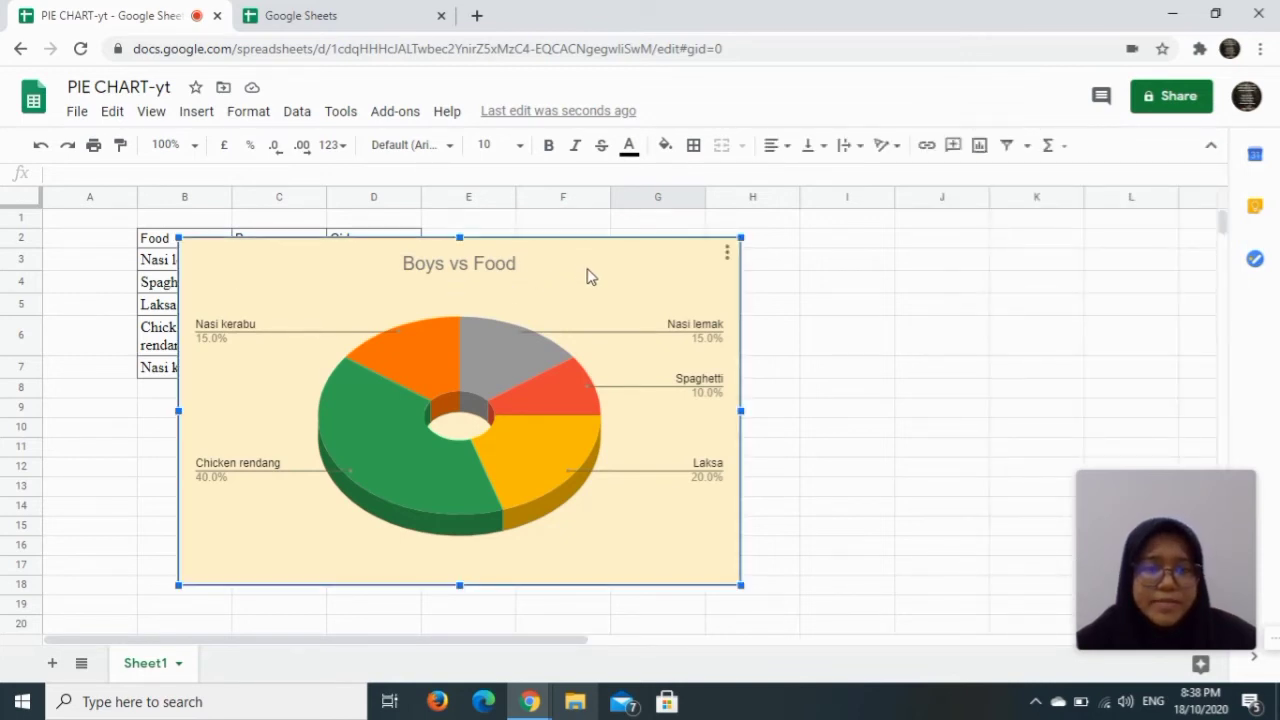
left_click_drag(683, 357, 1052, 380)
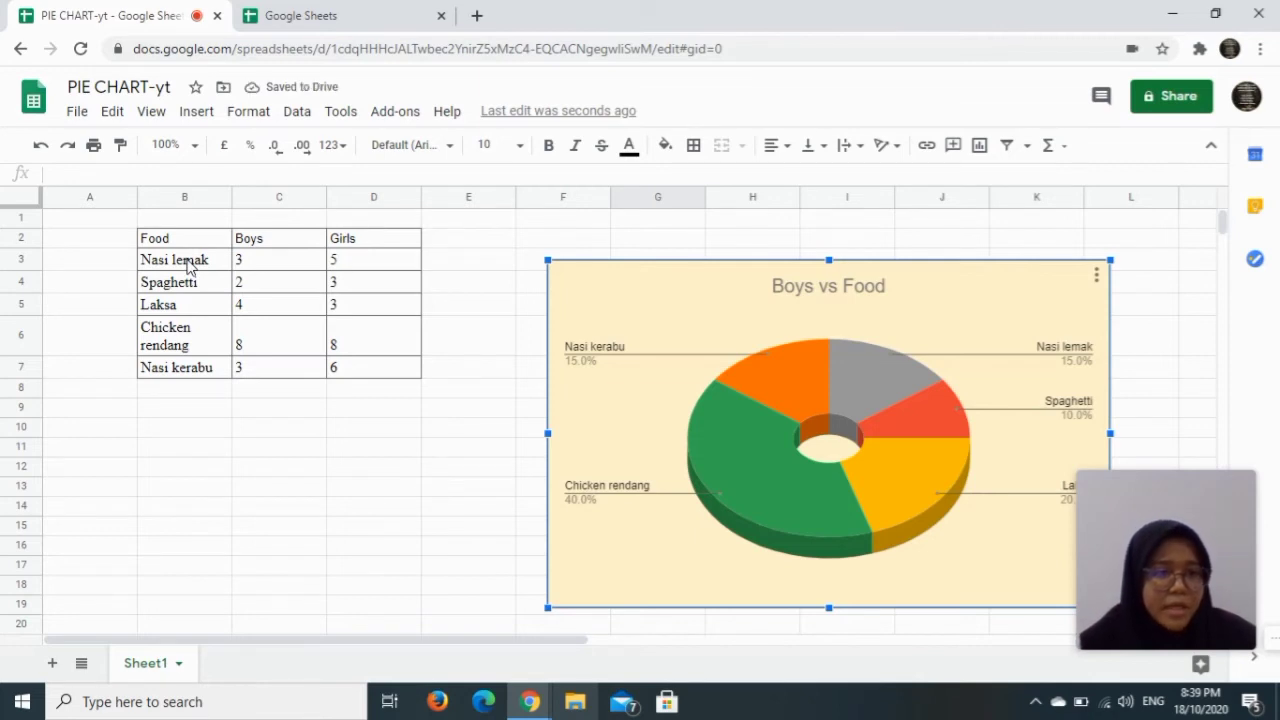
Step: Insert a new chart from the food names in B3:B7
left_click(189, 266)
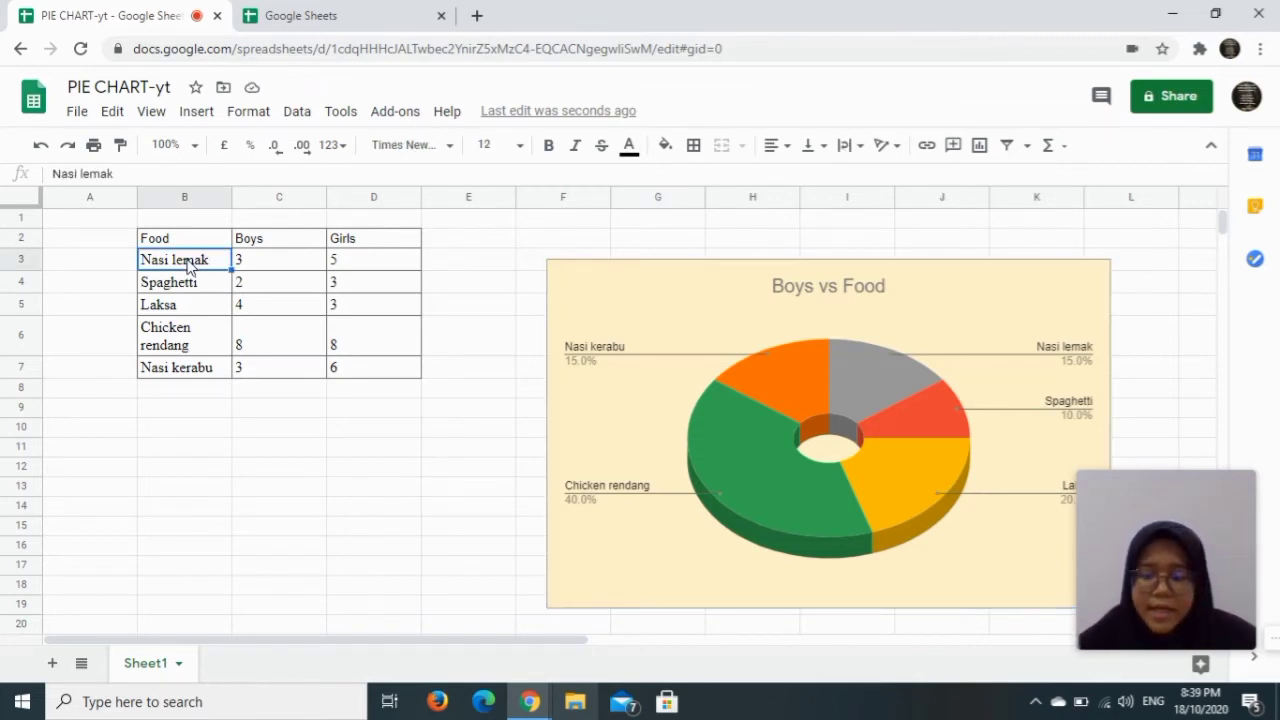
key("shift+Down")
key("shift+Down")
key("shift+Down")
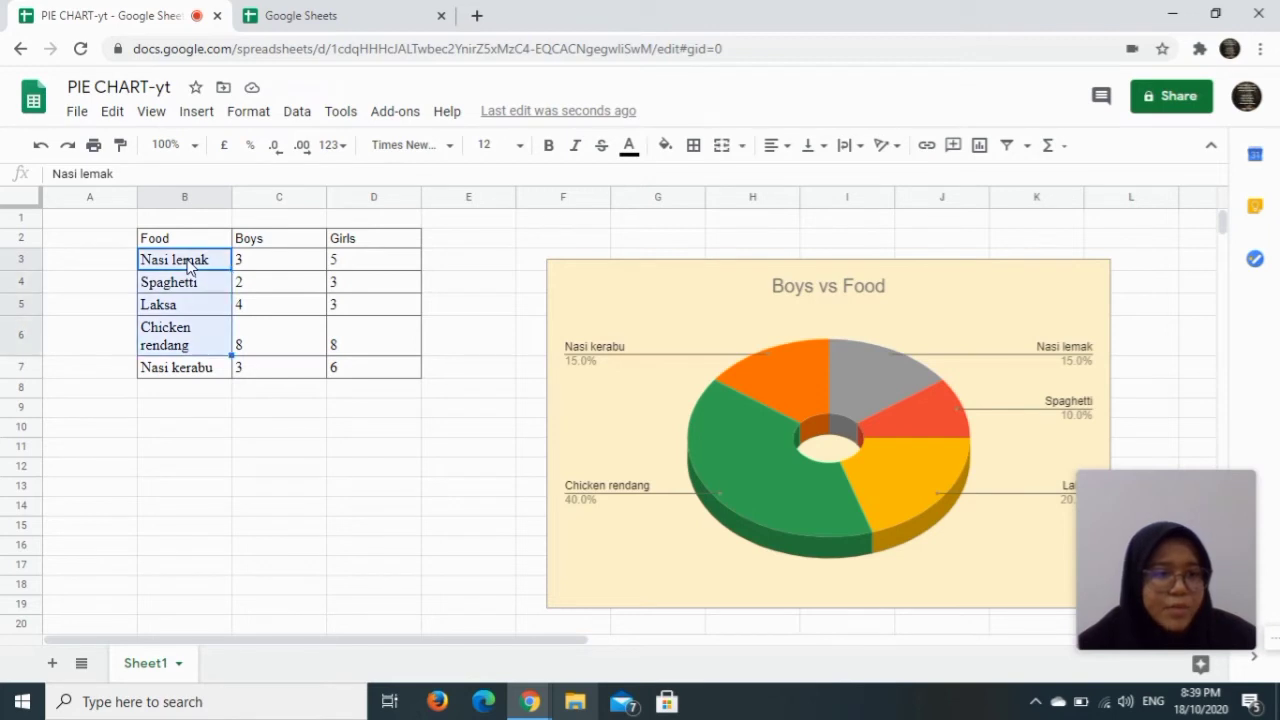
key("shift+Down")
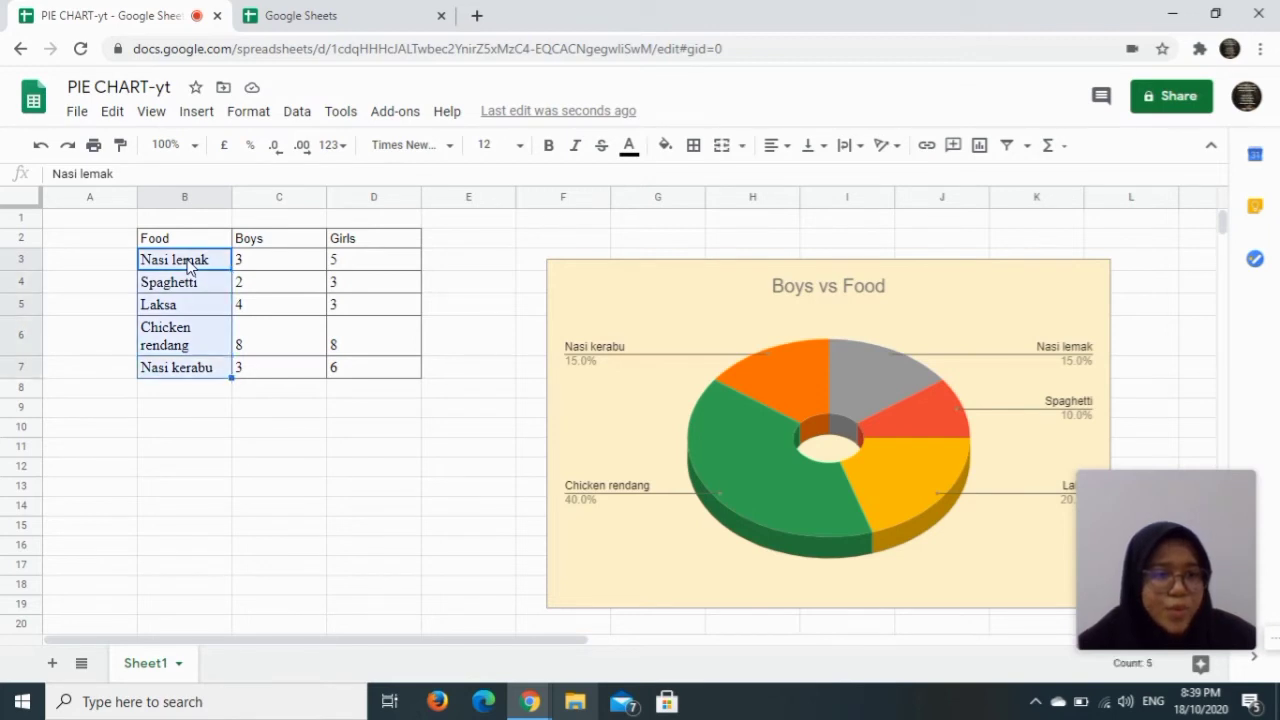
left_click(194, 116)
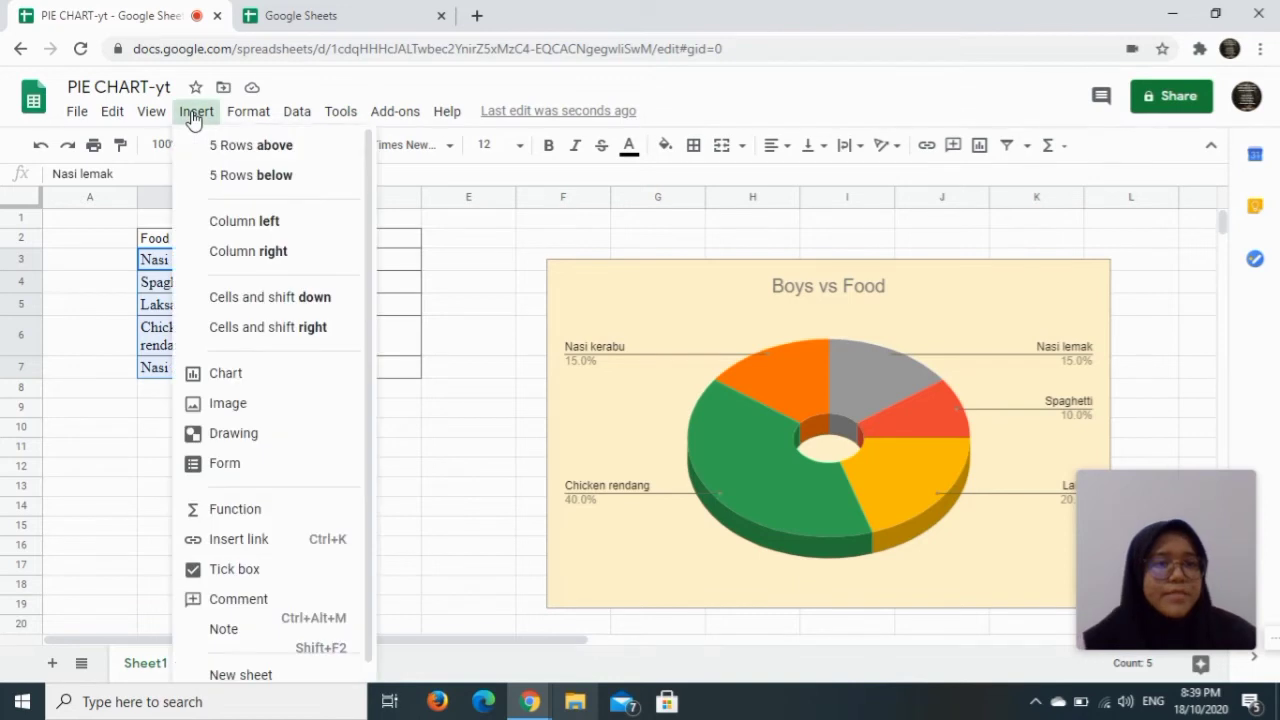
left_click(272, 376)
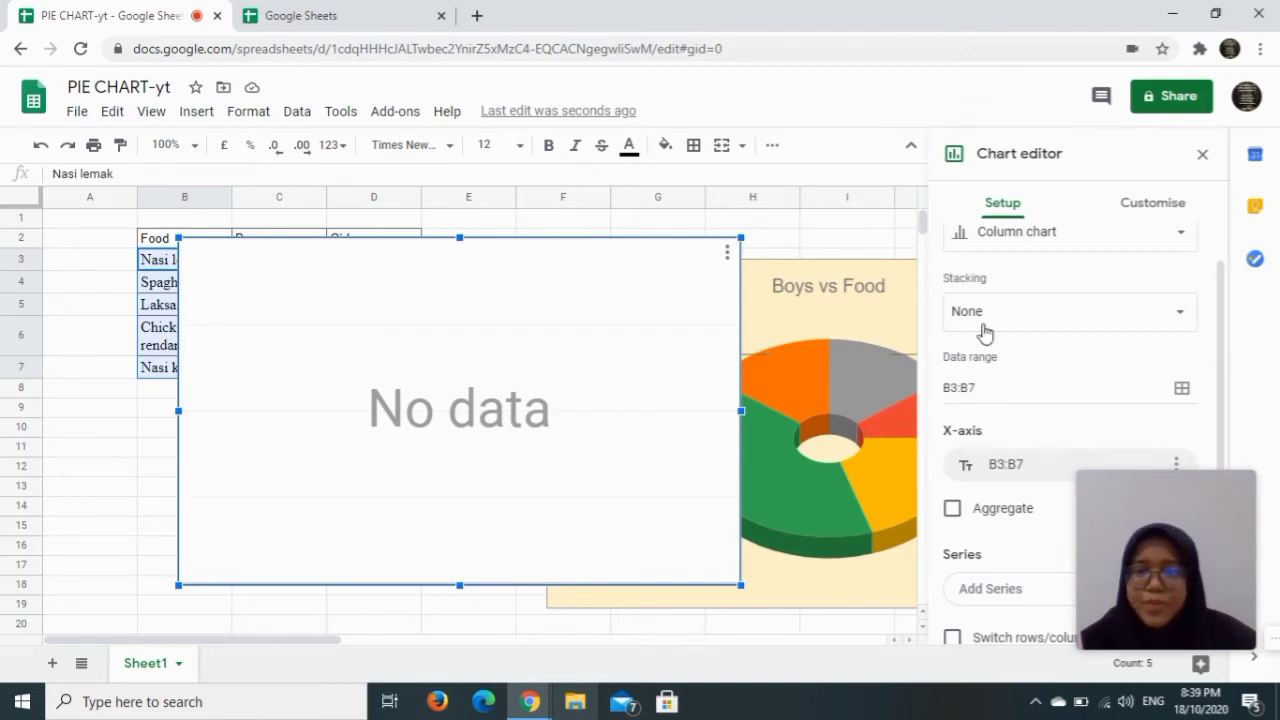
Step: Change the new chart's type to a plain Pie chart
scroll(1163, 256, "up", 1)
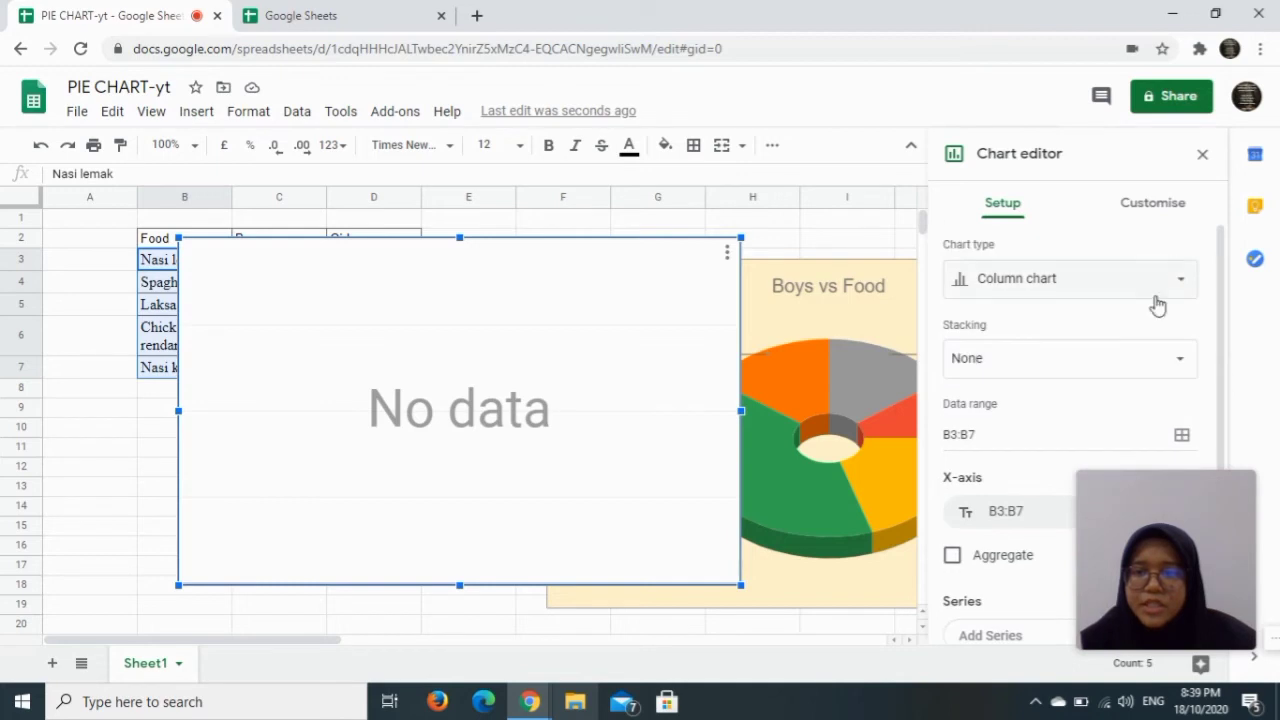
left_click(1181, 286)
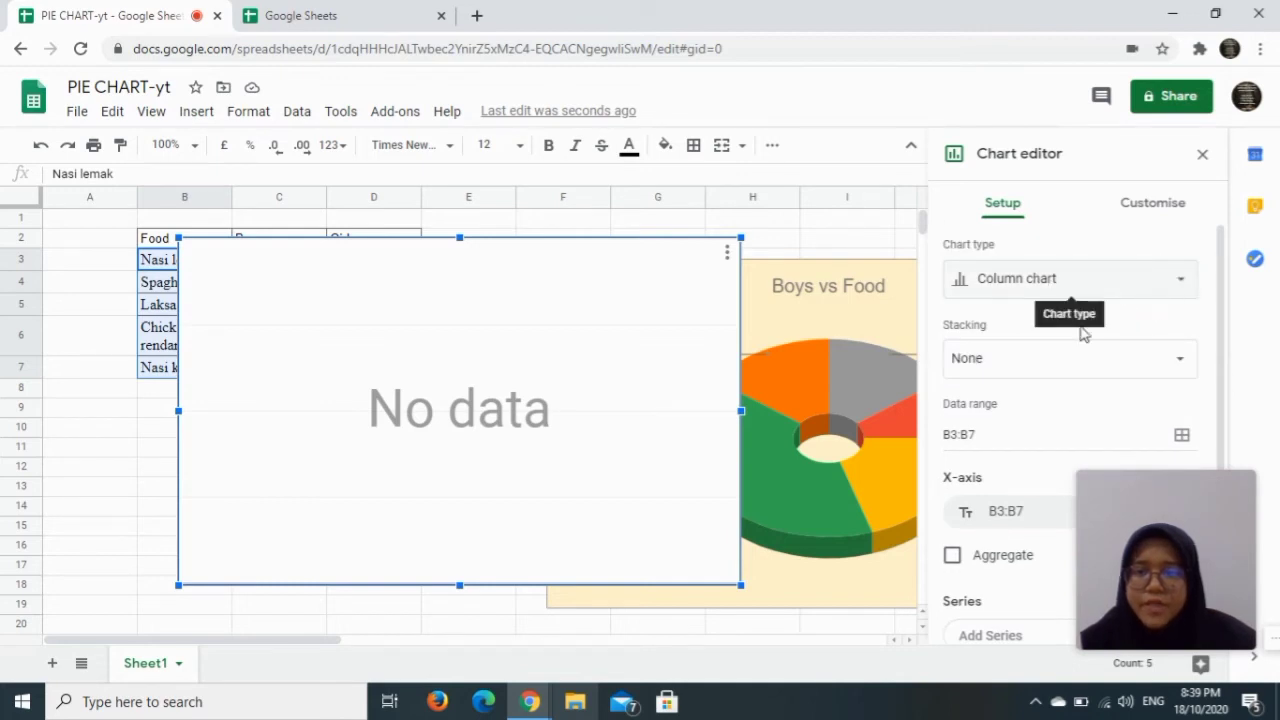
scroll(1055, 373, "down", 5)
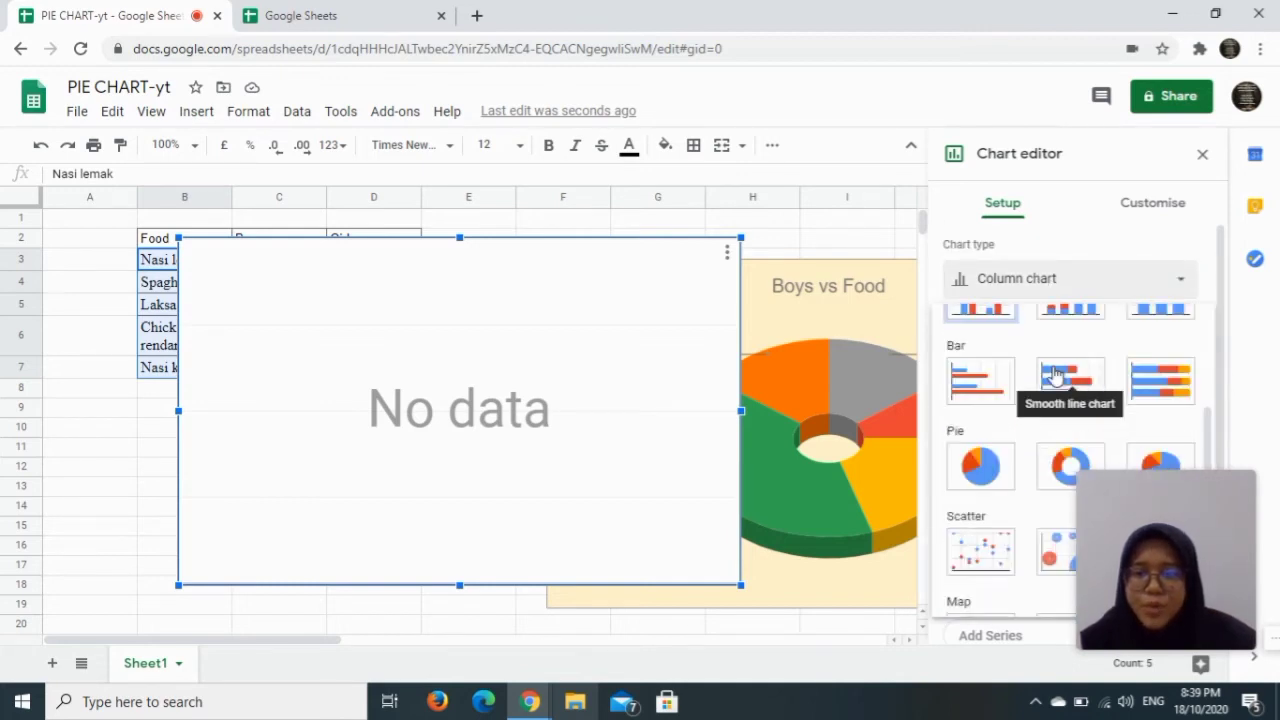
scroll(1055, 373, "up", 1)
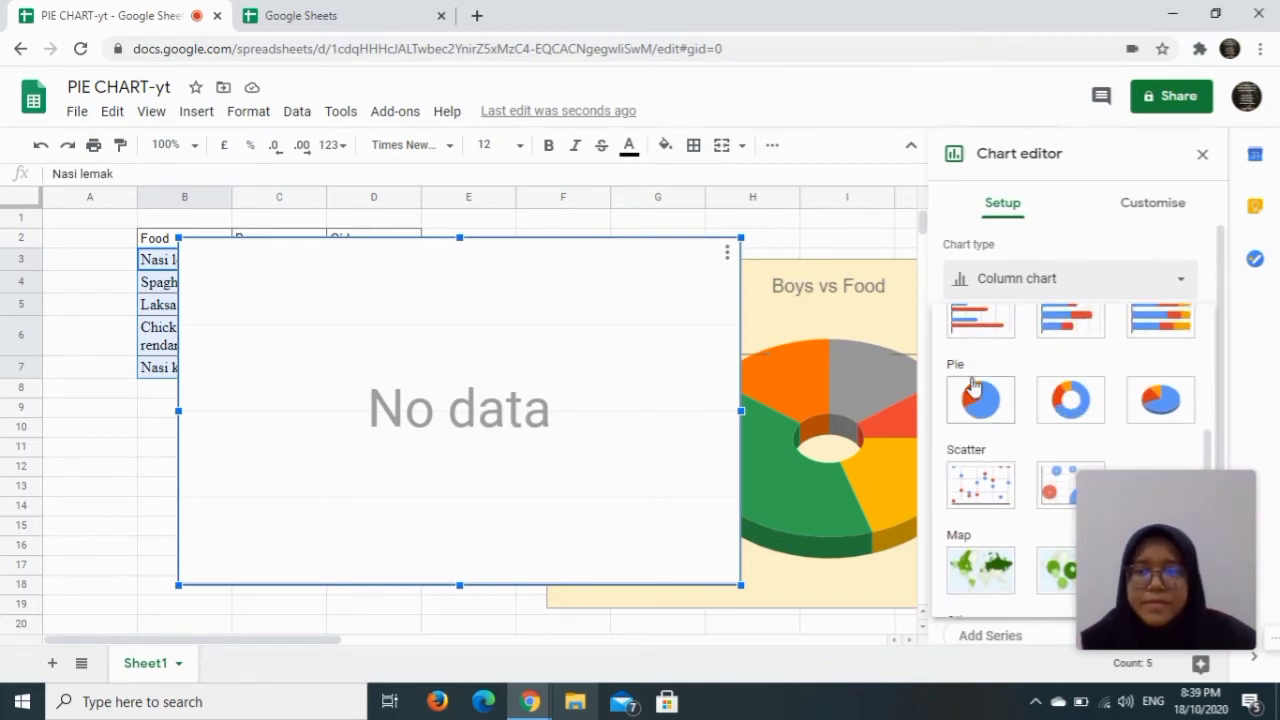
left_click(977, 392)
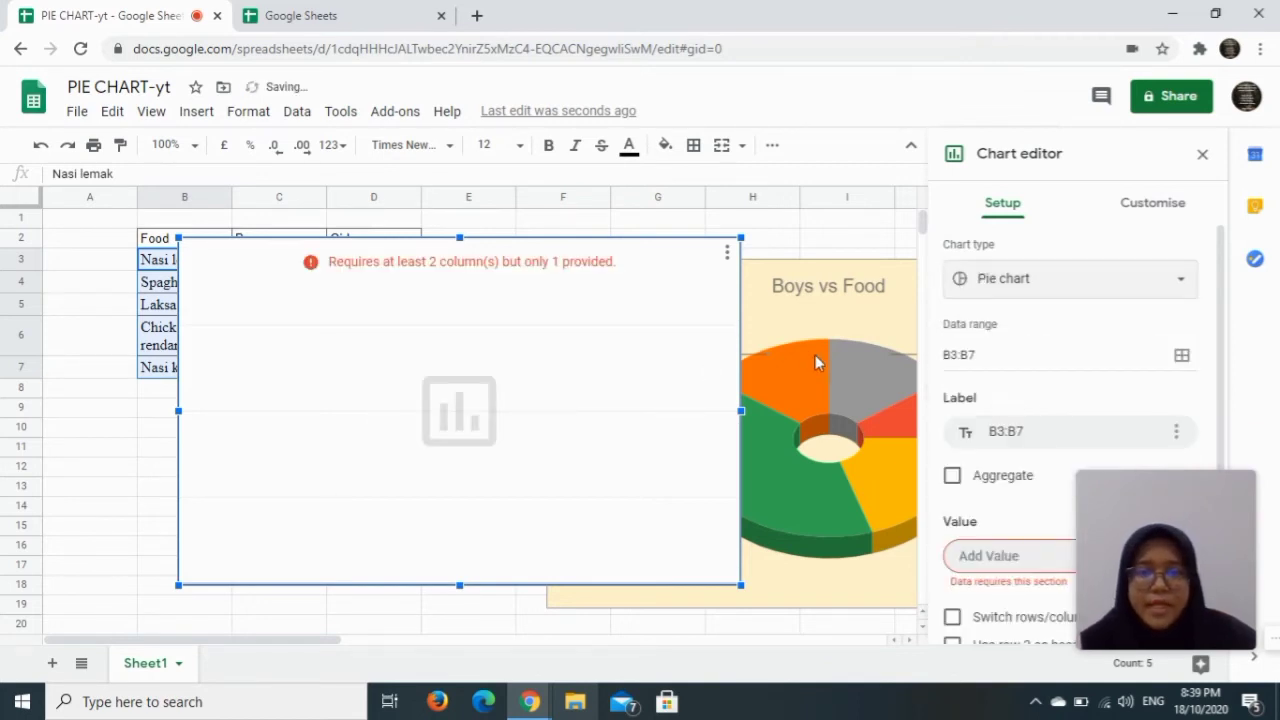
Step: Add the girls' data in D3:D7 as the new pie chart's value range
scroll(1105, 378, "down", 1)
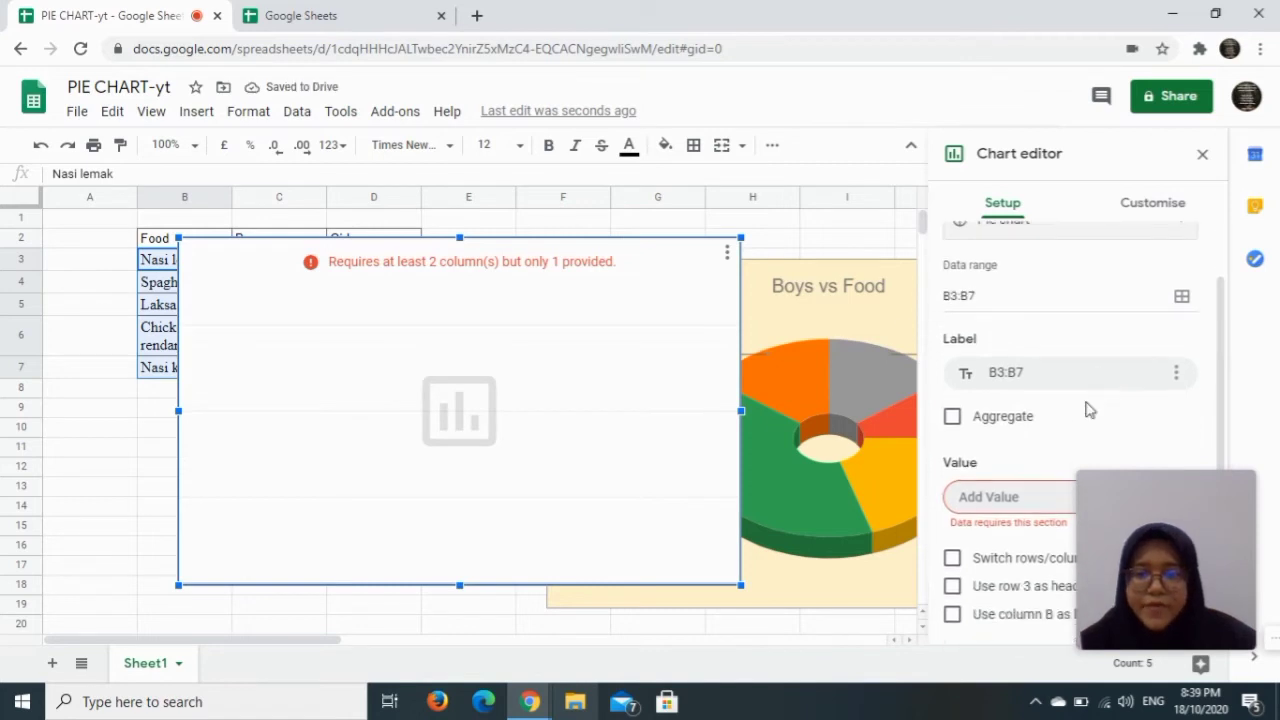
left_click(992, 497)
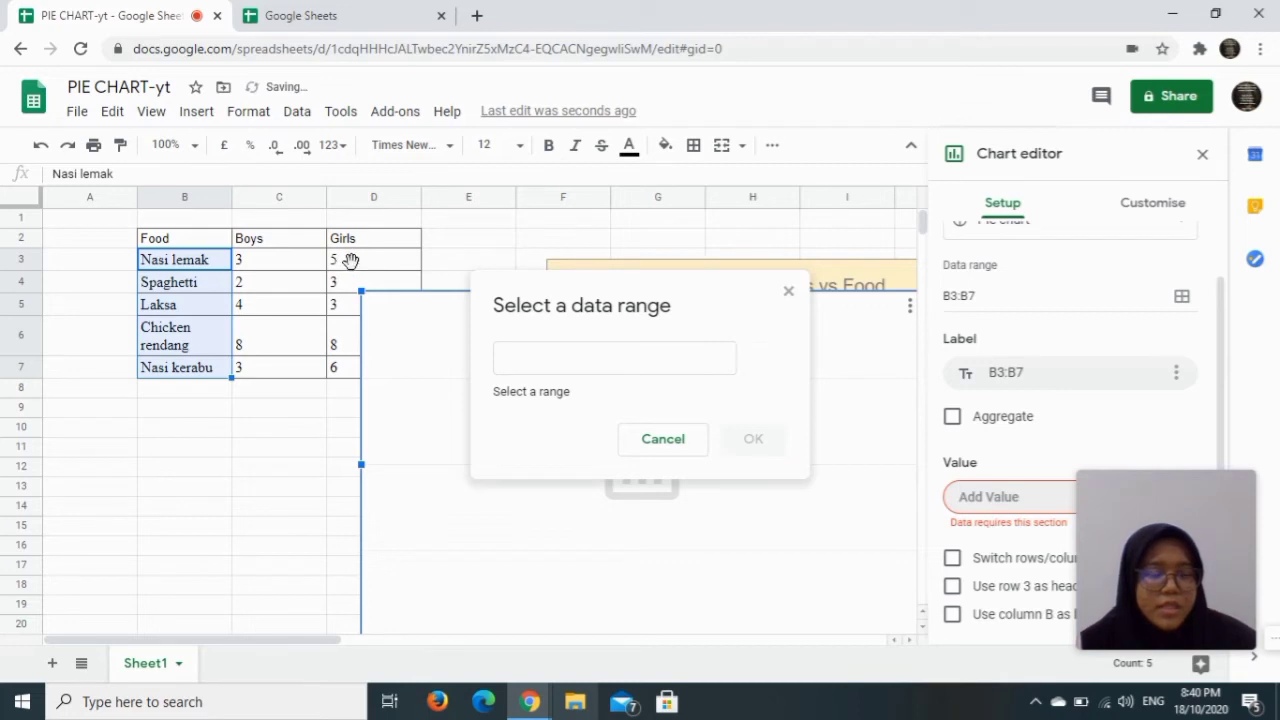
left_click(352, 268)
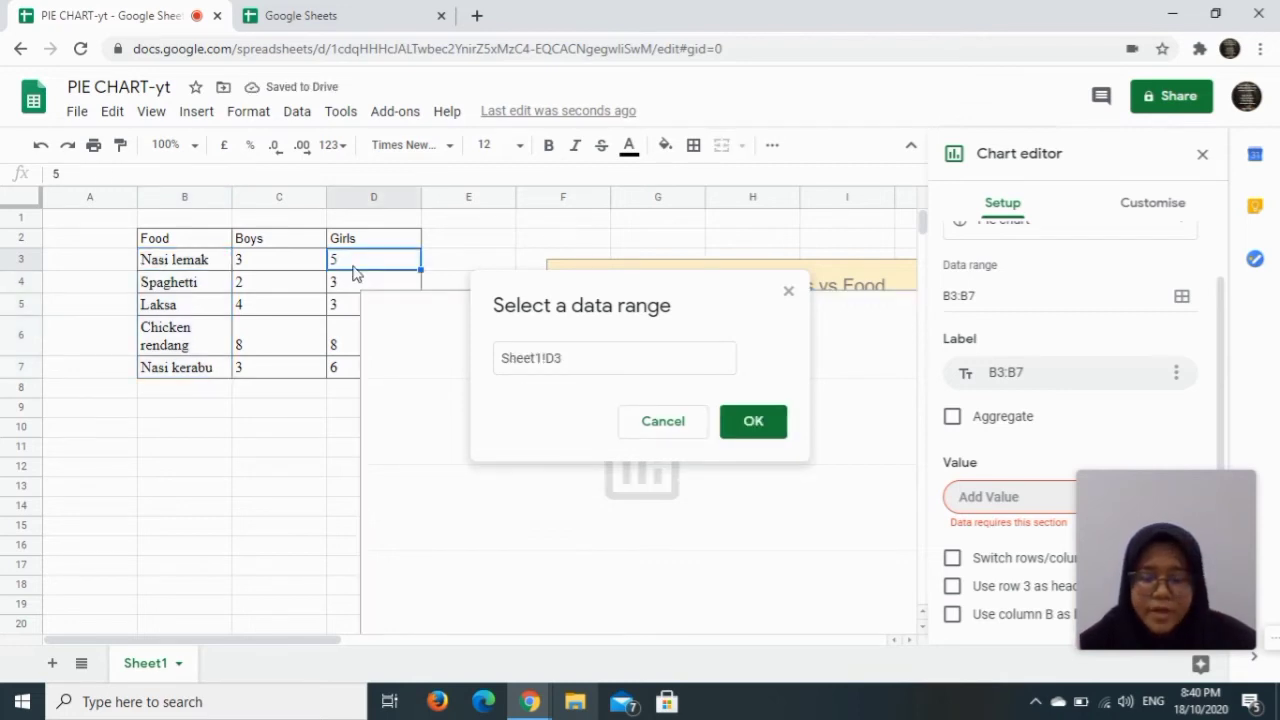
key("shift+Down")
key("shift+Down")
key("shift+Down")
key("shift+Down")
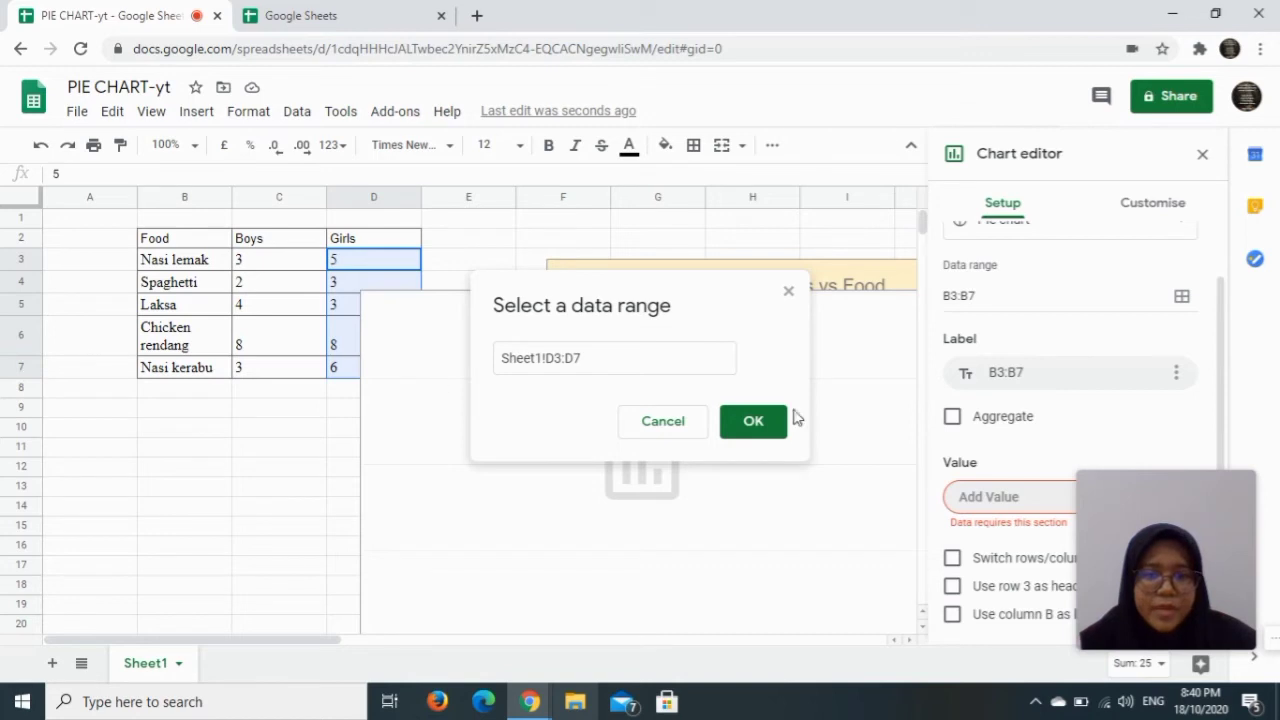
left_click(755, 424)
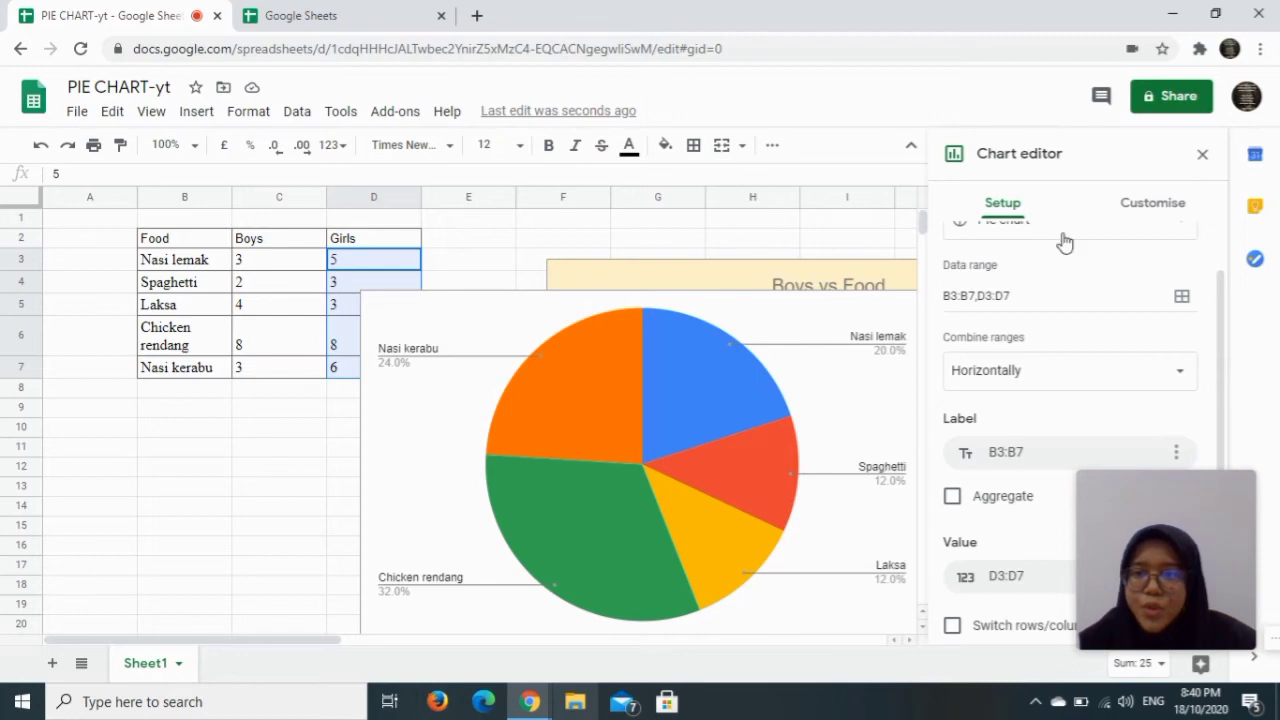
Step: Give the girls' pie chart the title "Girls vs Food"
left_click(1141, 204)
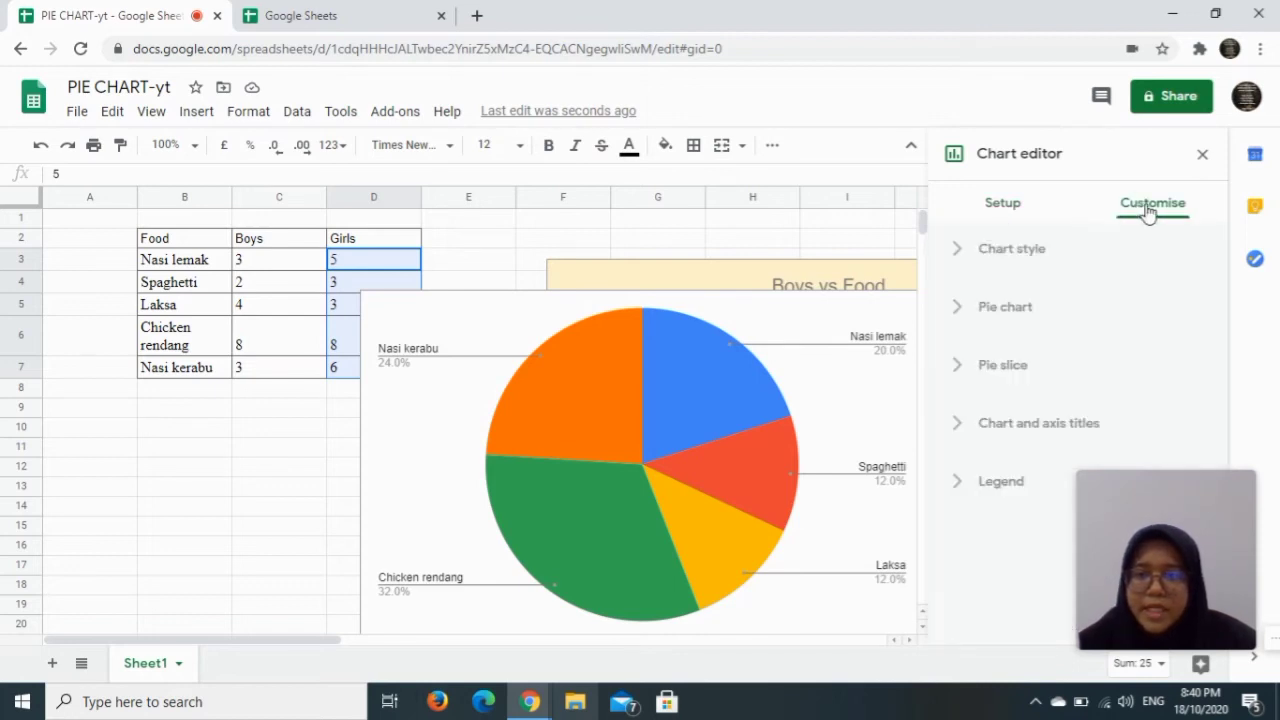
left_click(1010, 428)
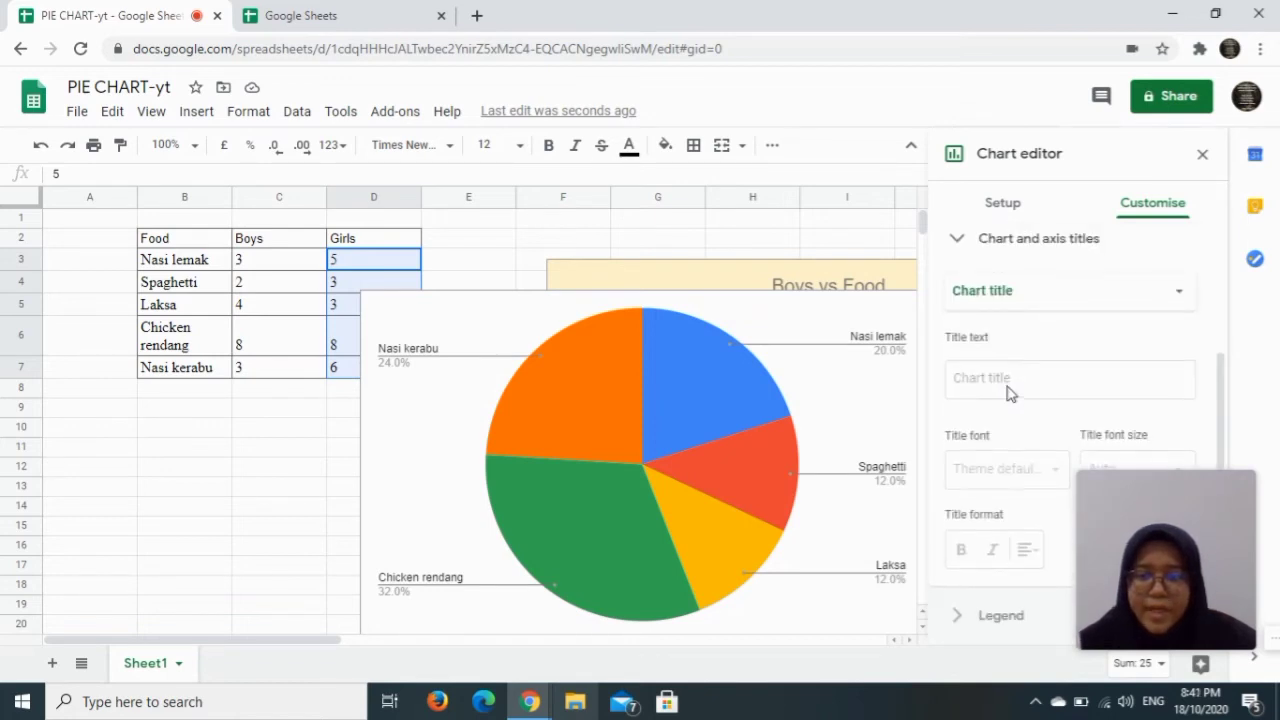
scroll(1007, 387, "up", 1)
left_click(998, 410)
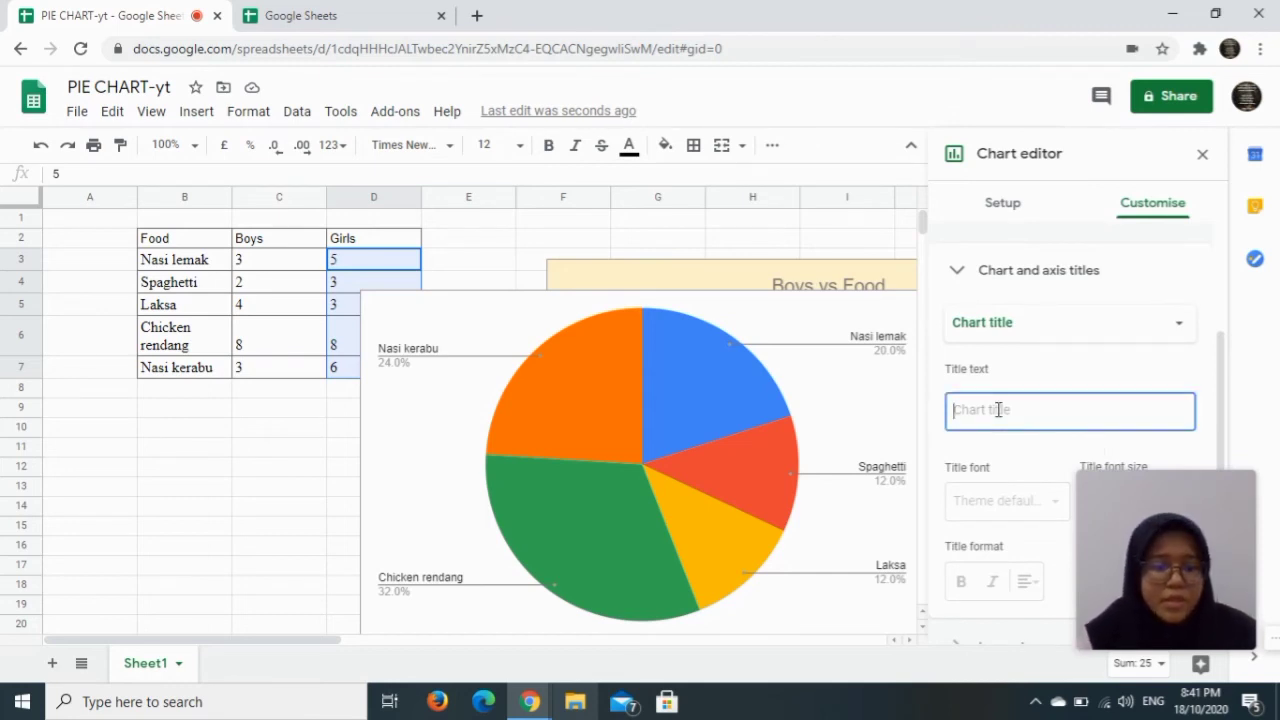
type("G")
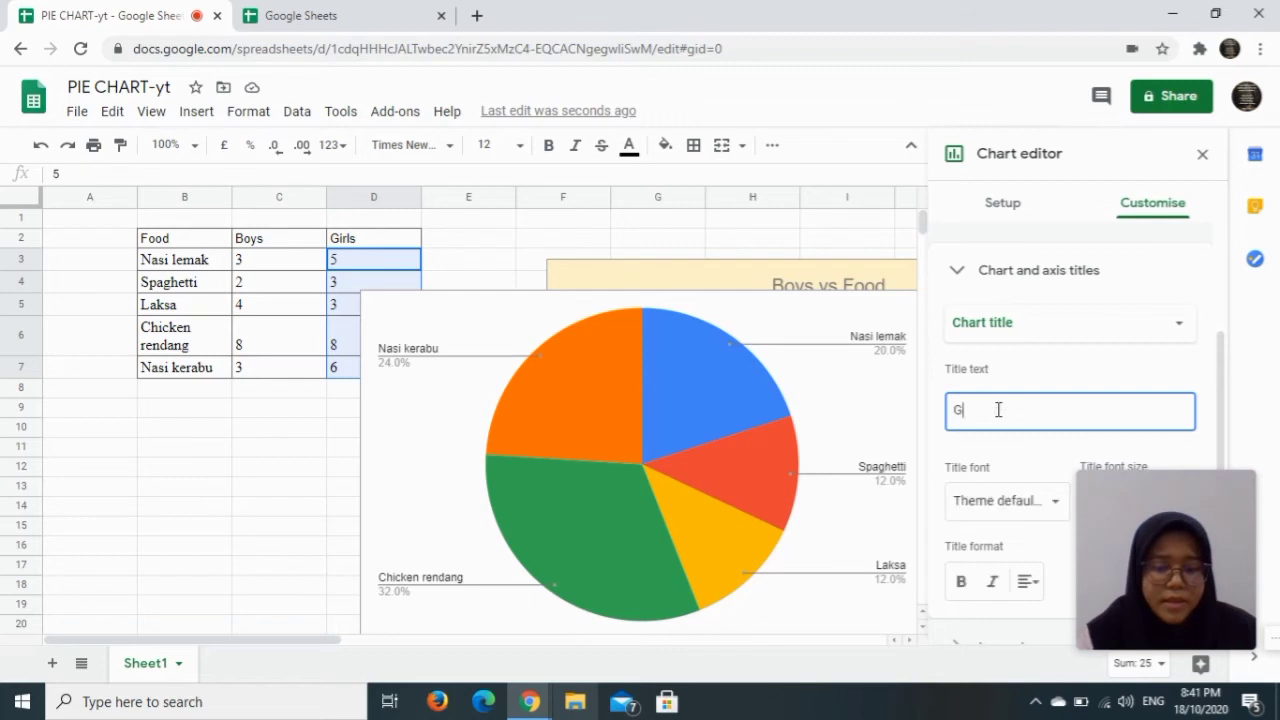
type("irls ")
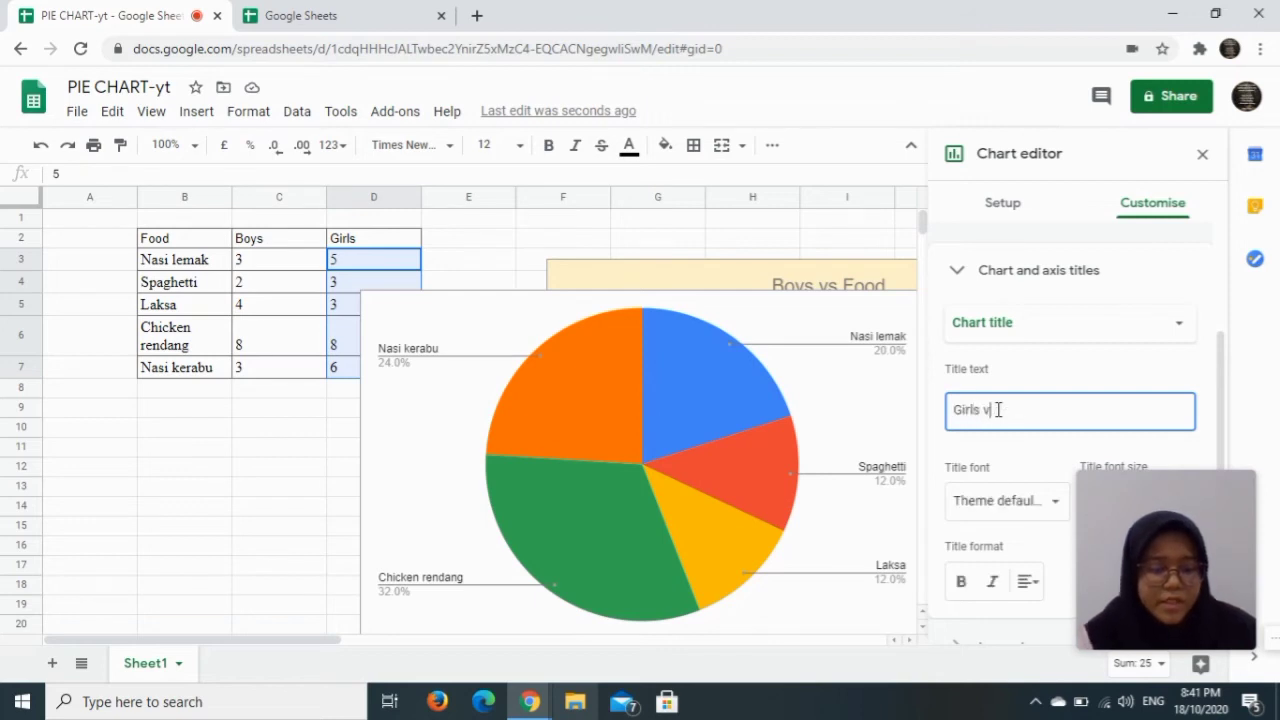
type("vs Fo")
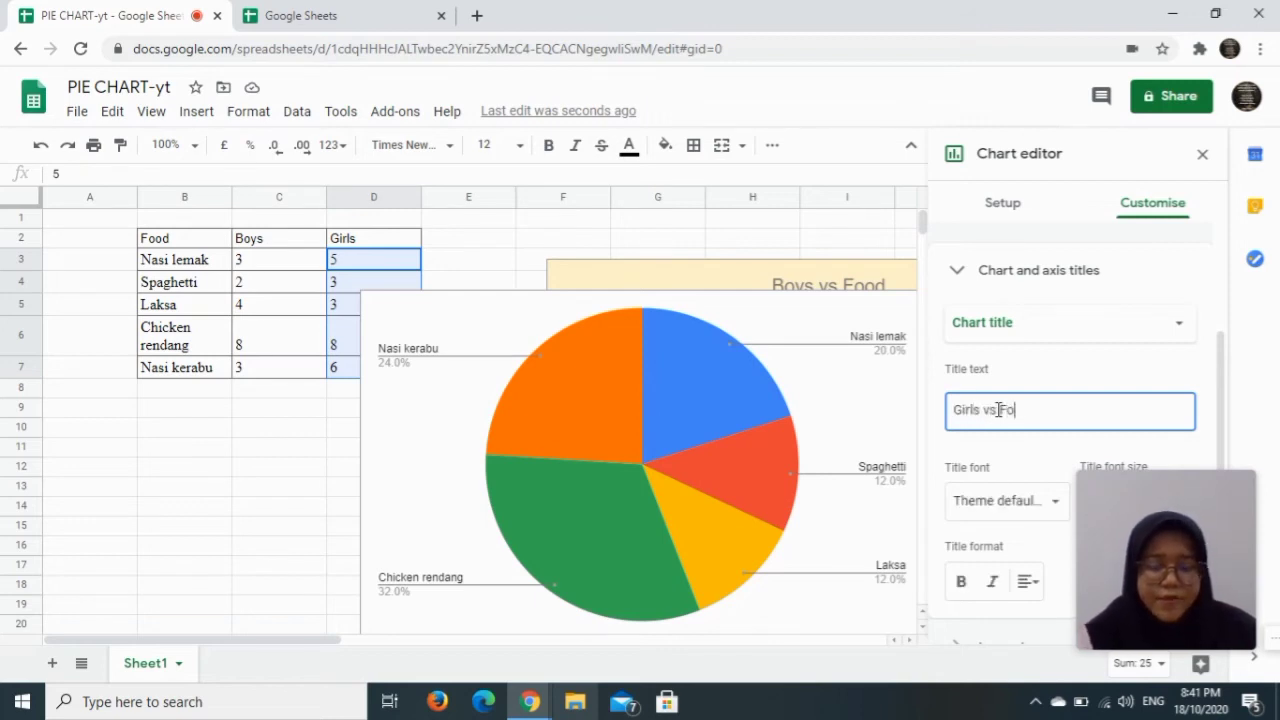
type("od")
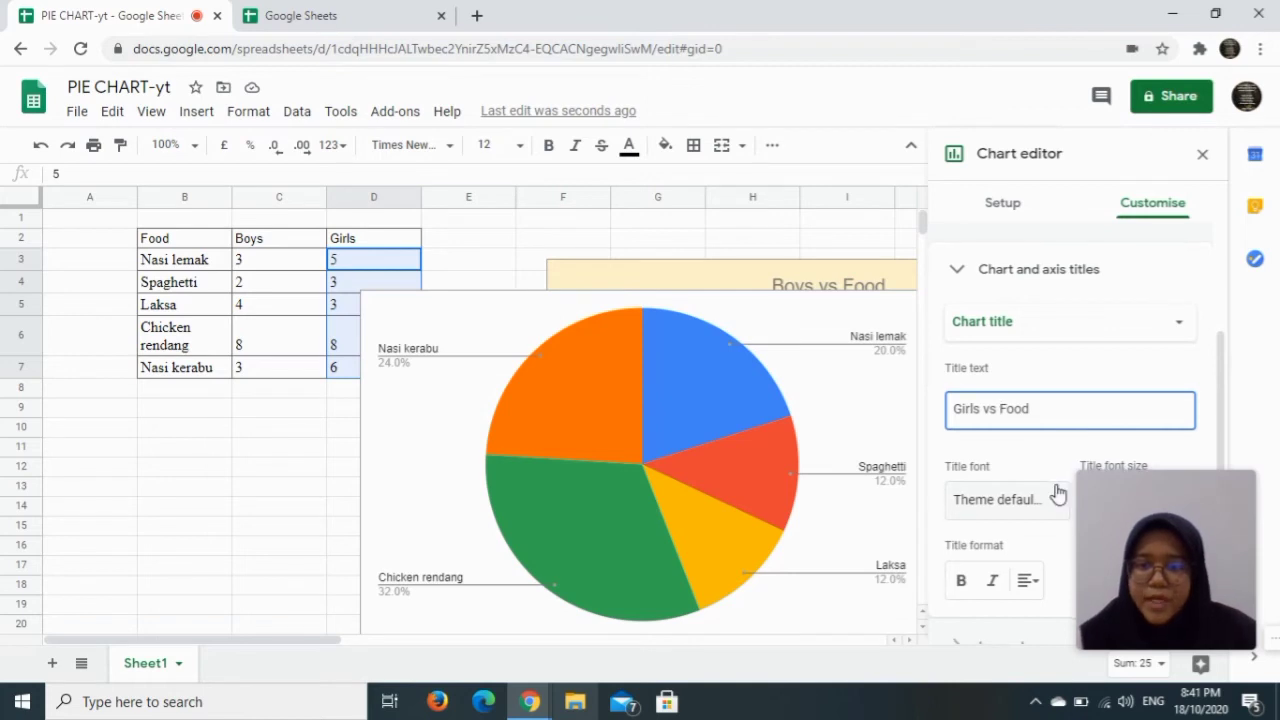
Step: Centre-align the title of the Girls vs Food chart
scroll(1058, 493, "down", 1)
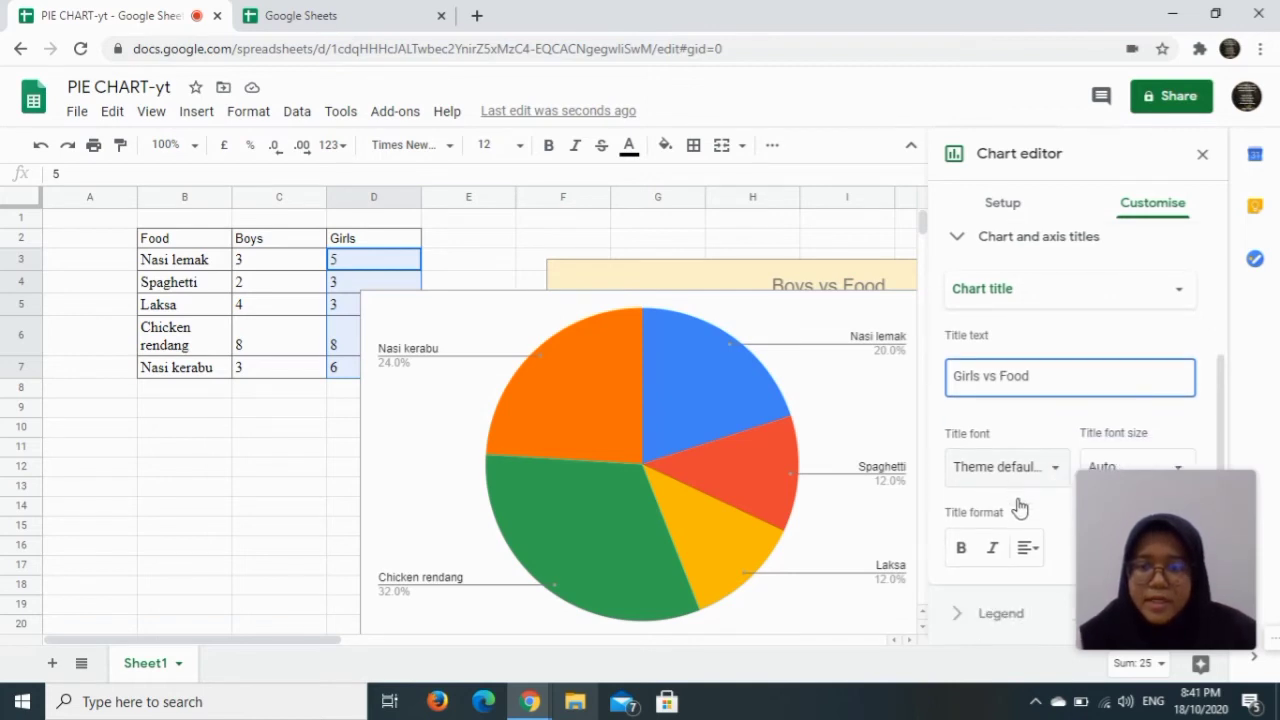
left_click(1025, 553)
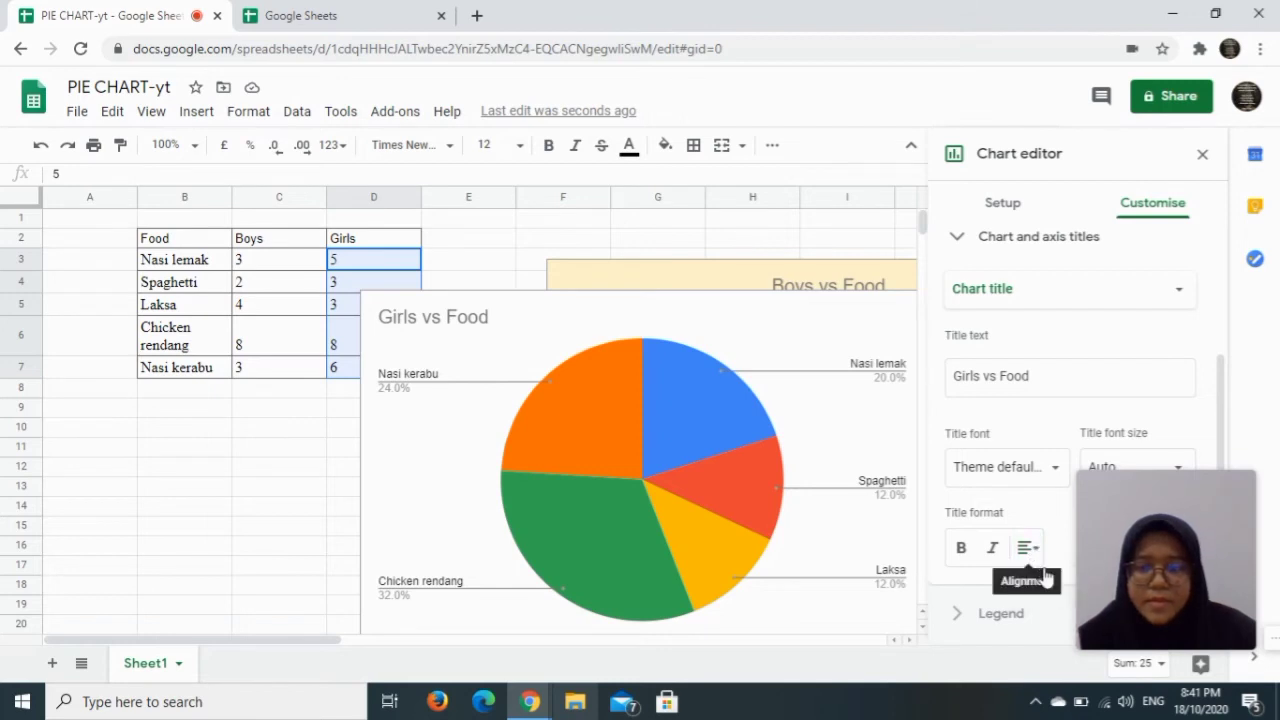
left_click(1040, 553)
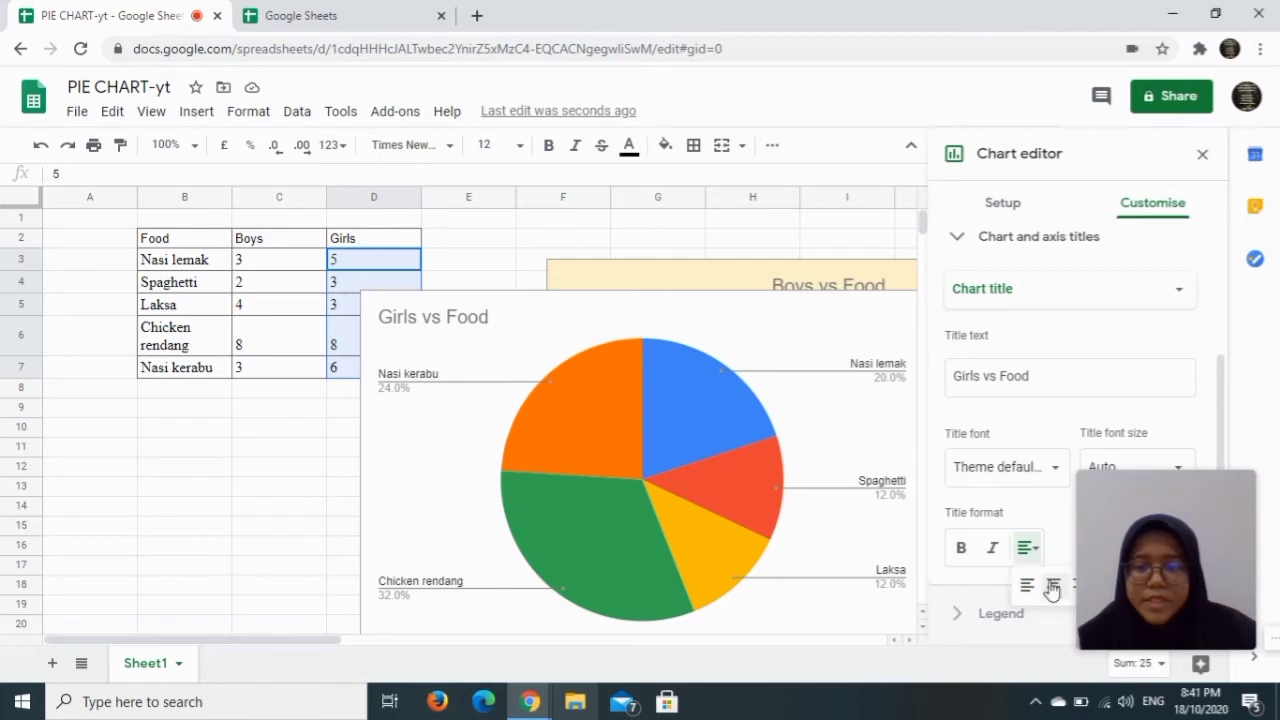
left_click(1053, 588)
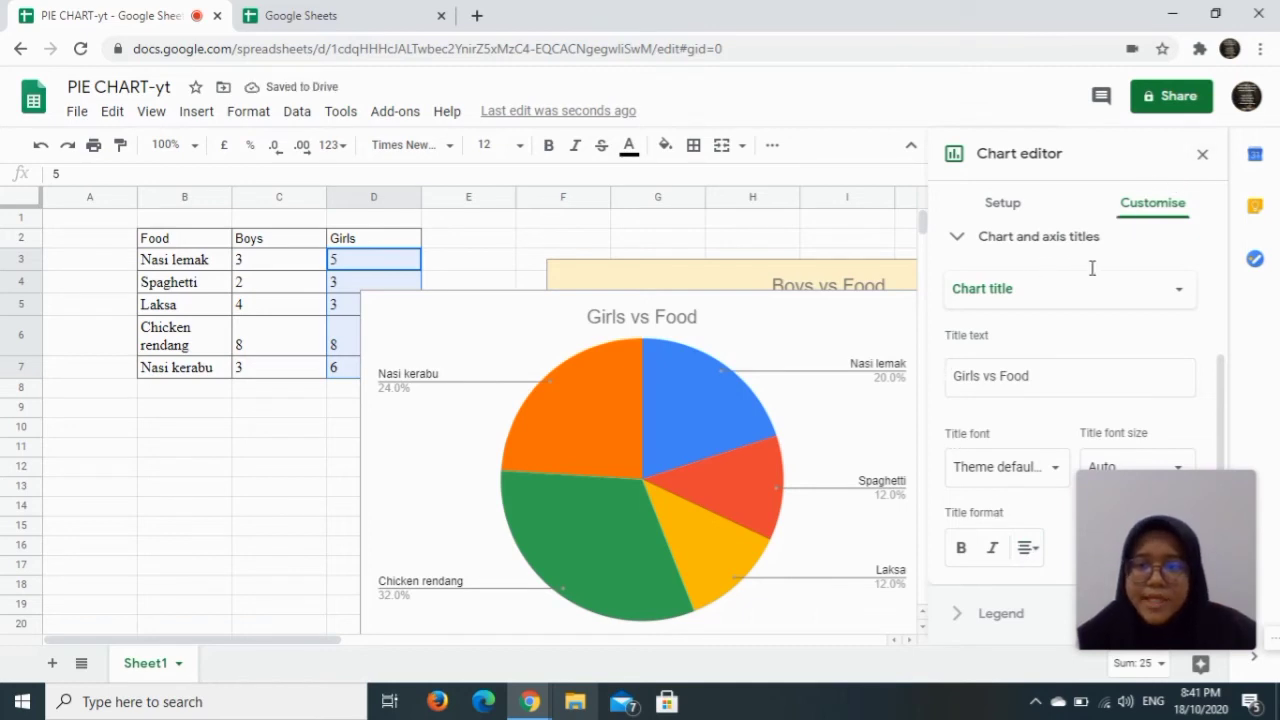
scroll(1090, 272, "up", 2)
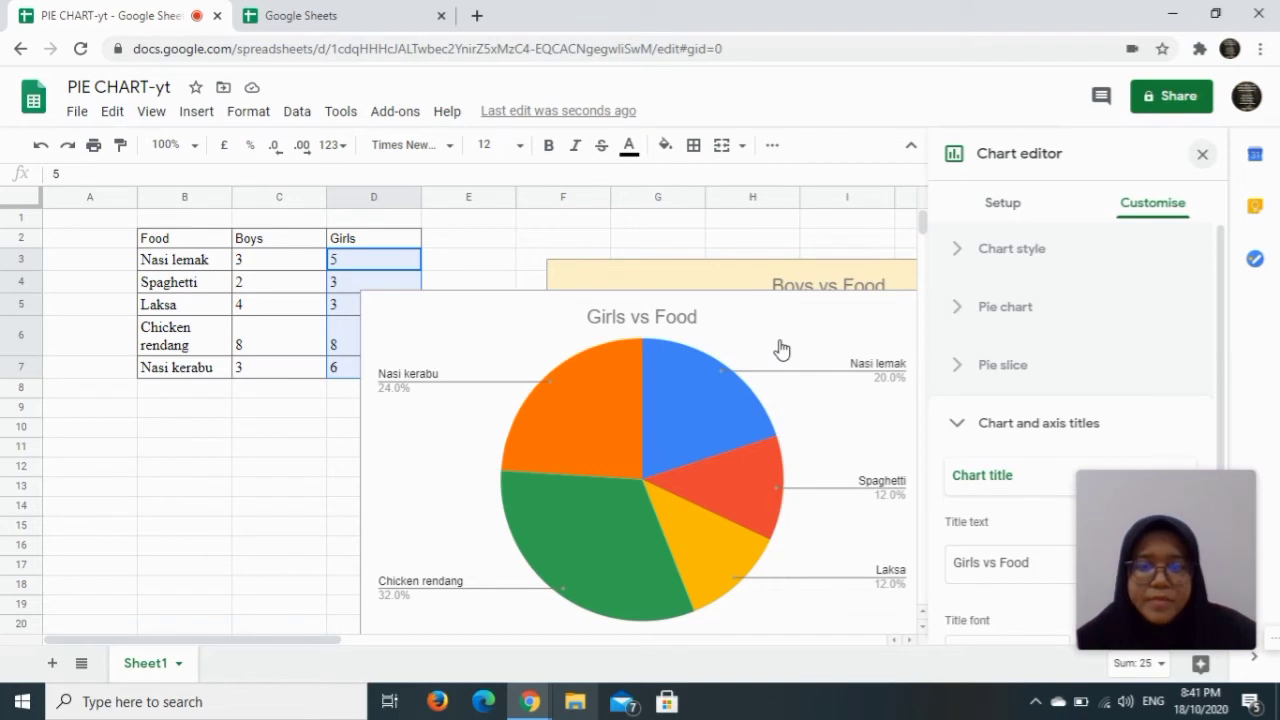
Step: Shrink the Girls vs Food chart and place it just below the data table, starting near row 9
left_click(365, 296)
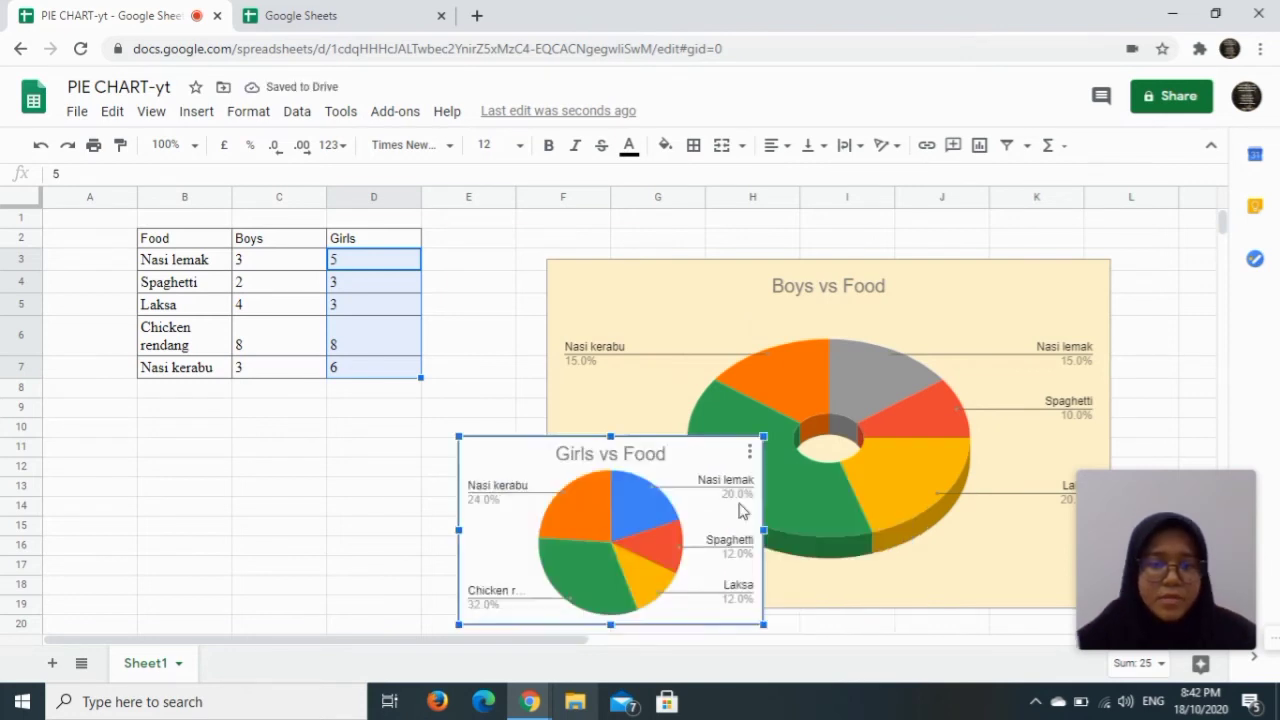
left_click_drag(760, 511, 739, 510)
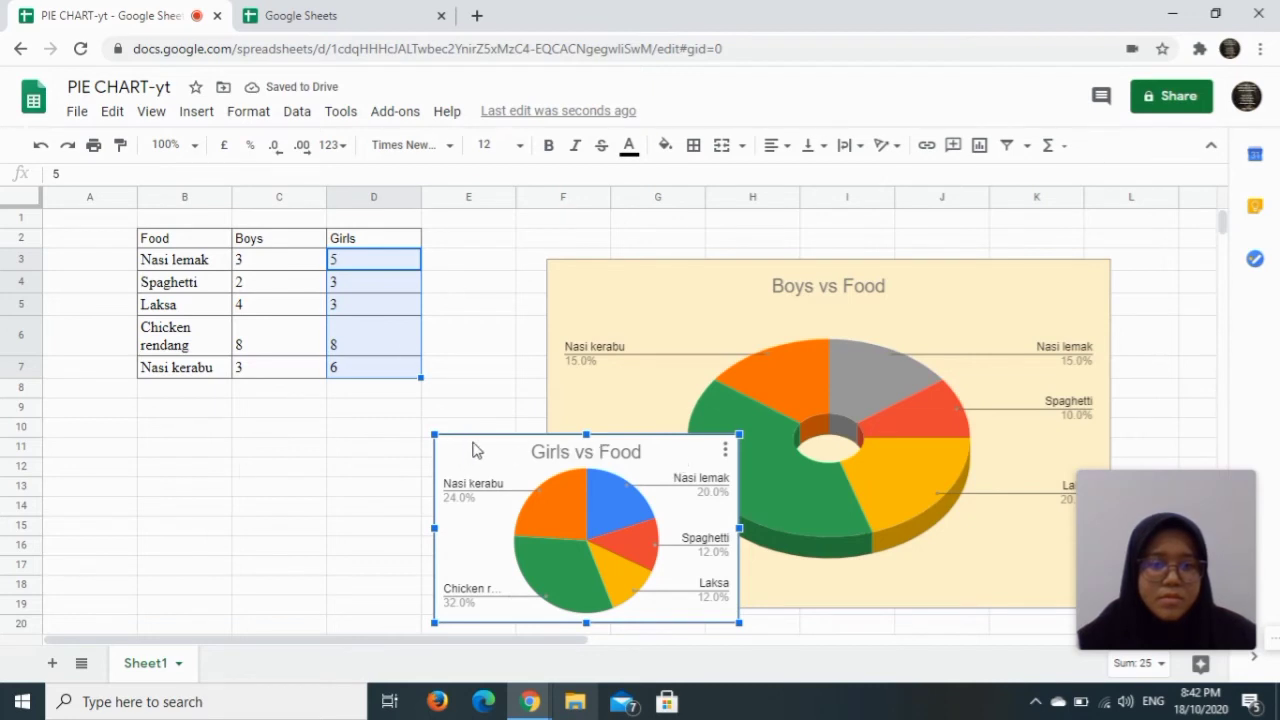
left_click_drag(474, 449, 382, 373)
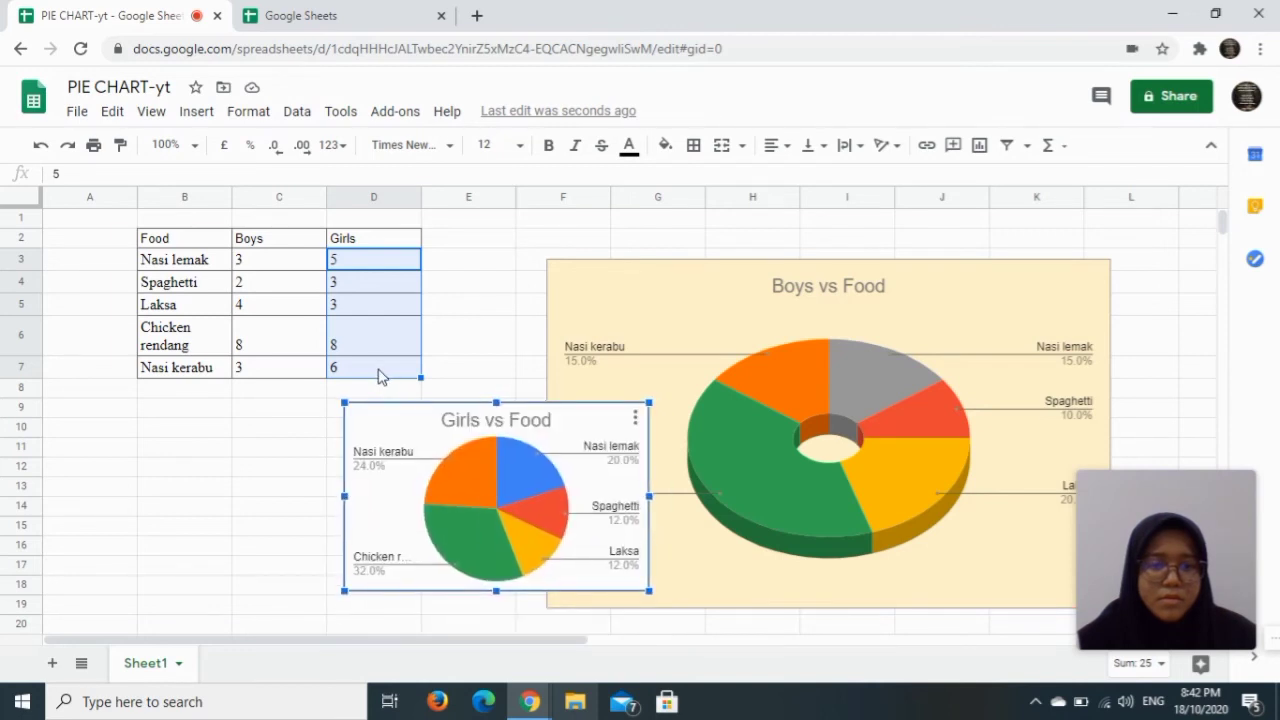
Step: Shrink the Boys vs Food chart from its upper-left corner so that it clears the Girls vs Food chart
left_click(546, 262)
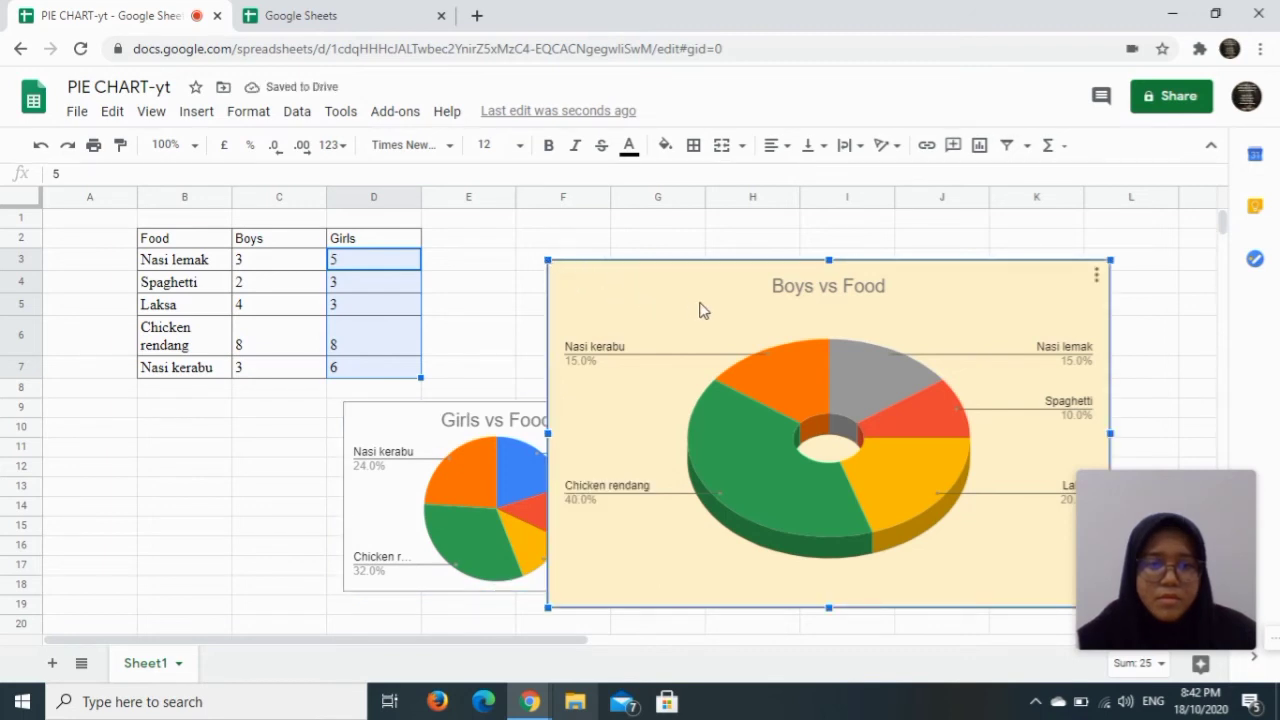
left_click_drag(547, 261, 700, 303)
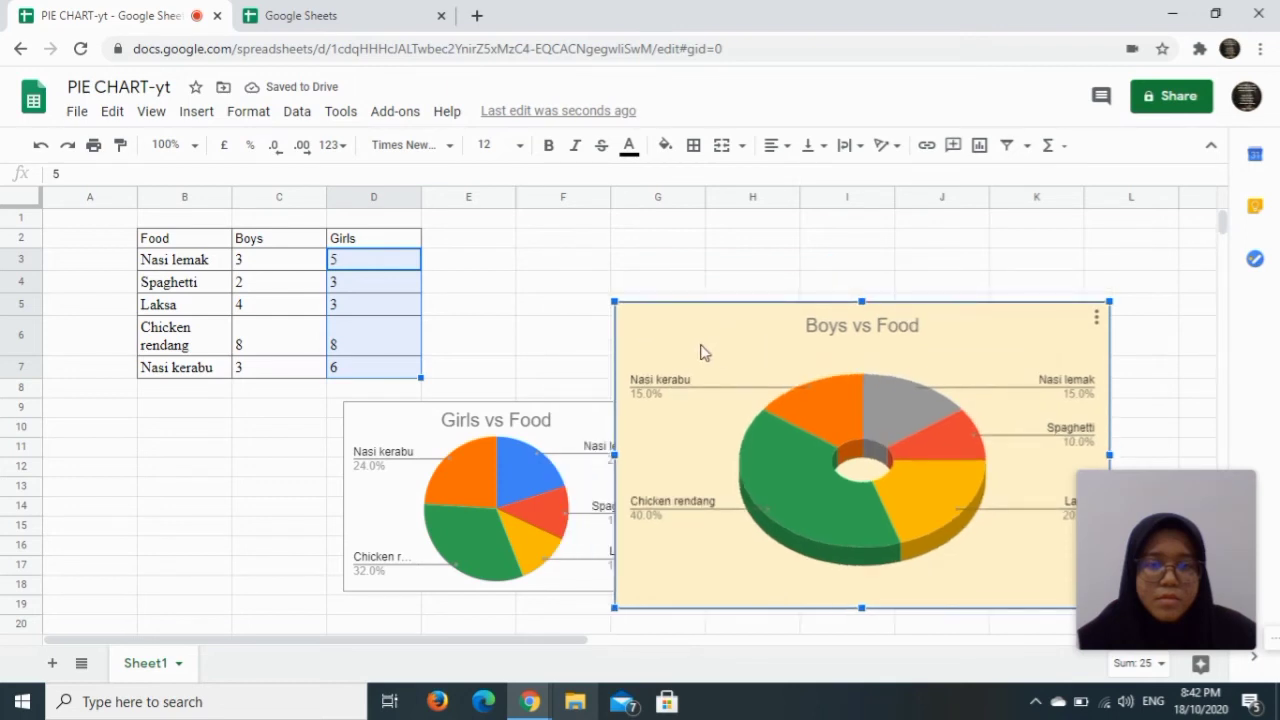
left_click_drag(616, 308, 617, 309)
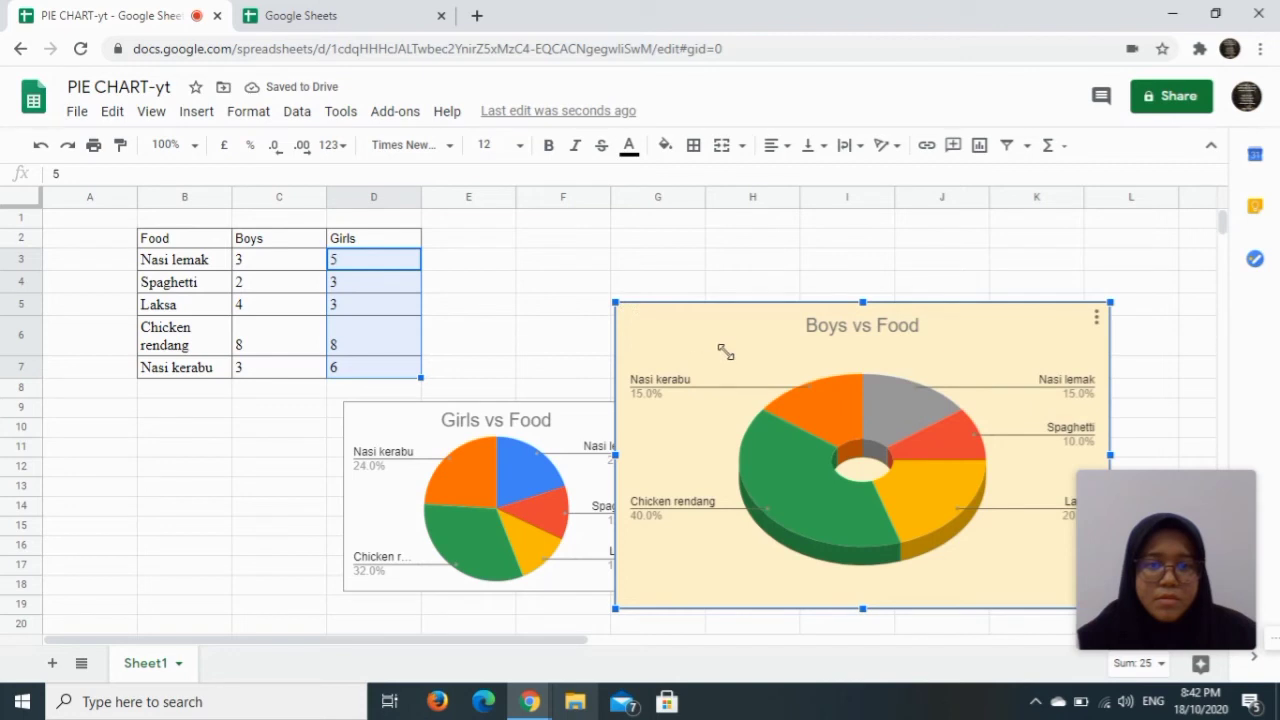
left_click_drag(740, 358, 800, 370)
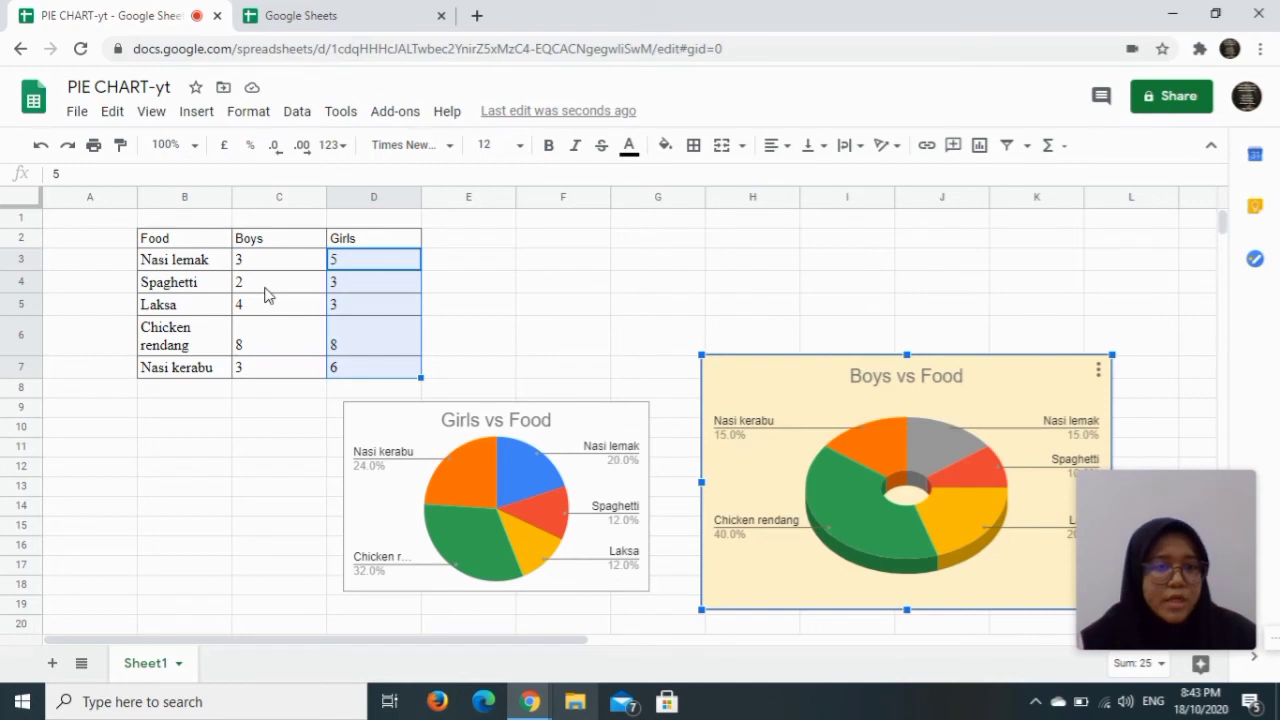
Step: Copy the food names in B3:B7 and paste them below the list, starting at B8
left_click(193, 268)
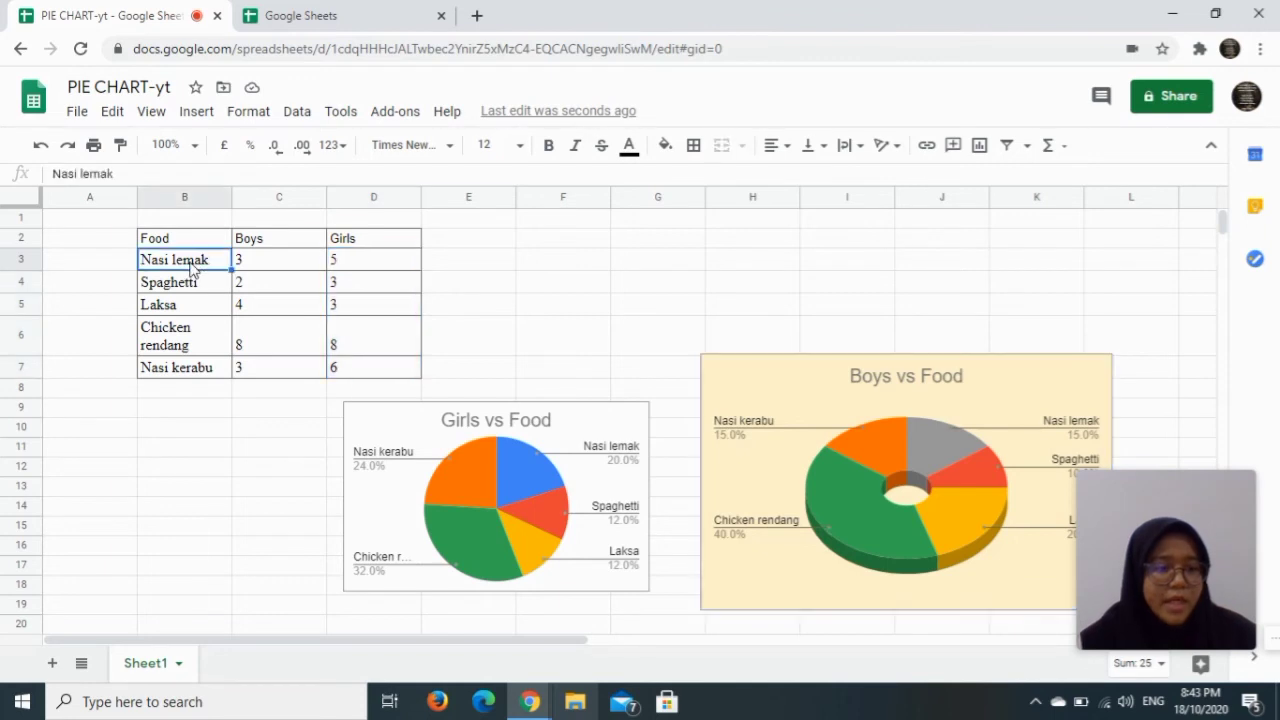
key("shift+Down")
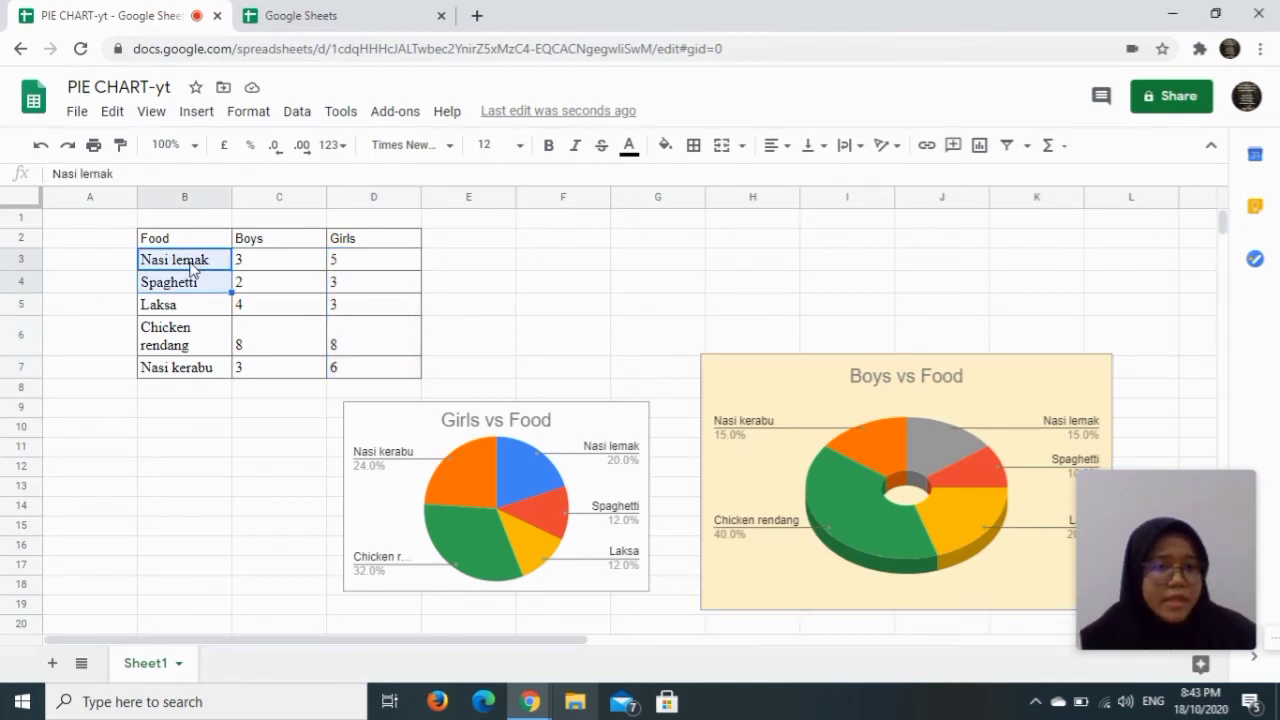
key("shift+Down")
key("shift+Down")
key("shift+Down")
right_click(194, 266)
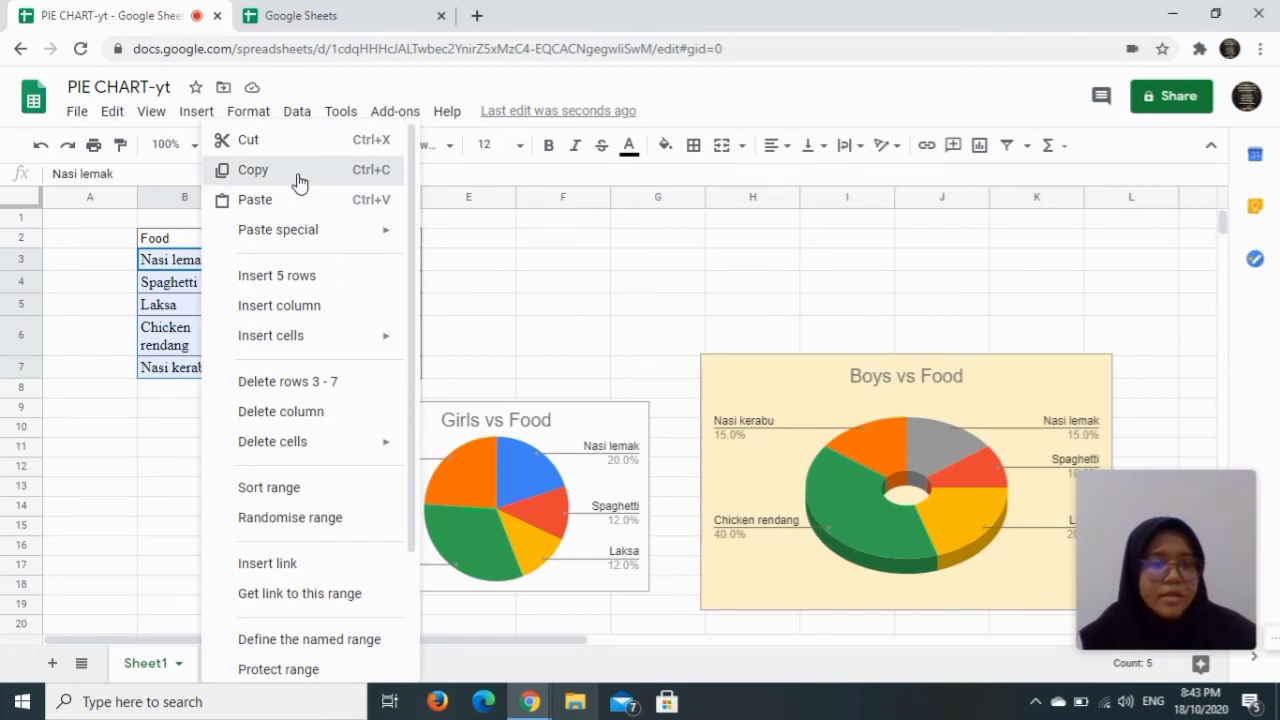
left_click(298, 177)
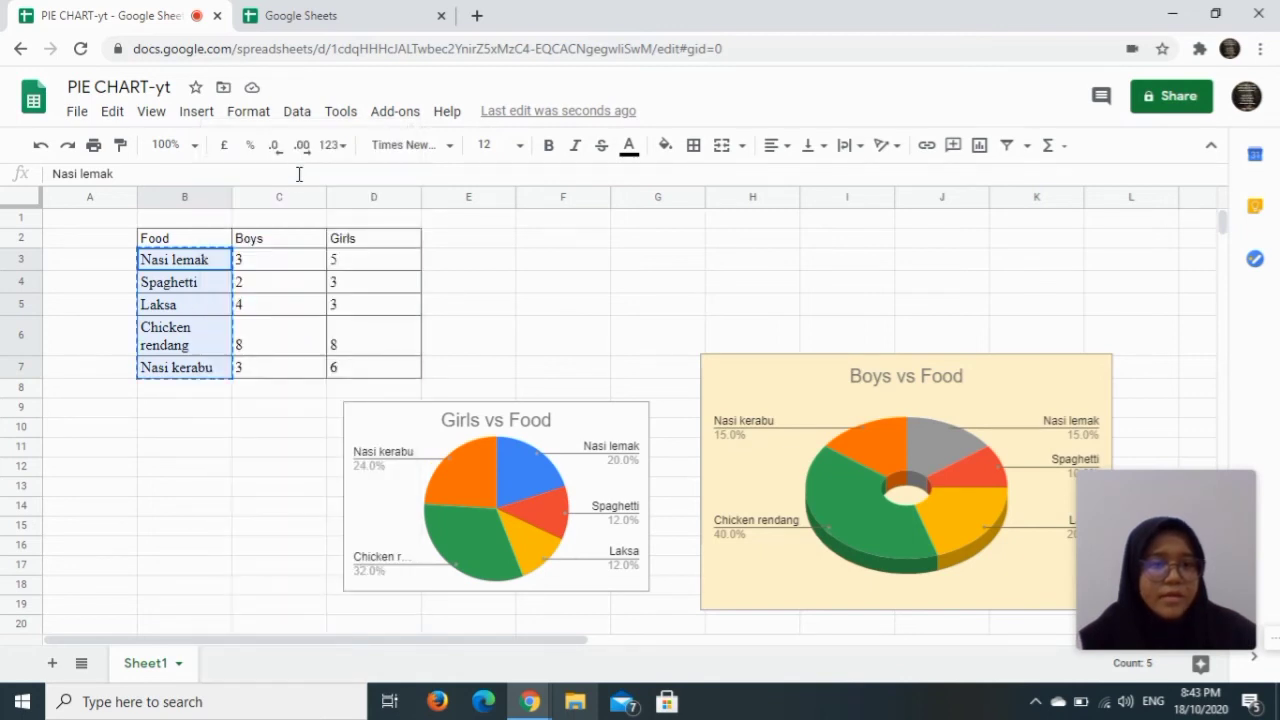
left_click(182, 390)
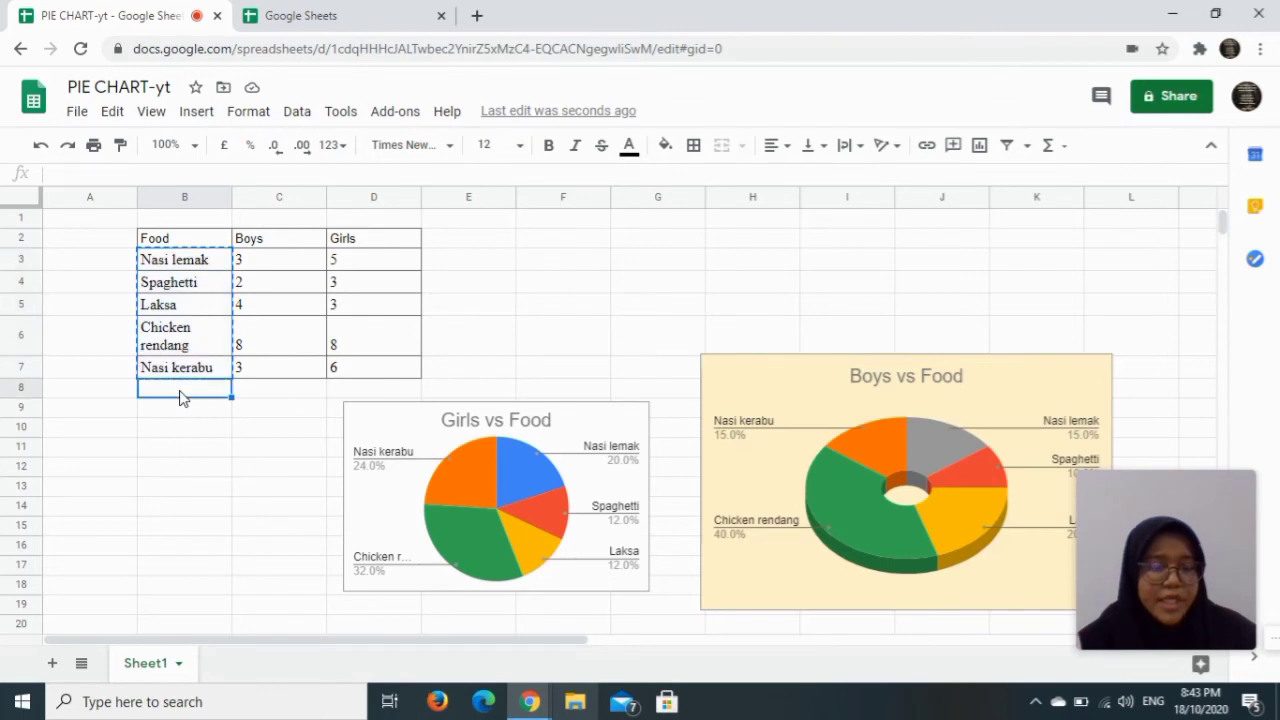
right_click(212, 268)
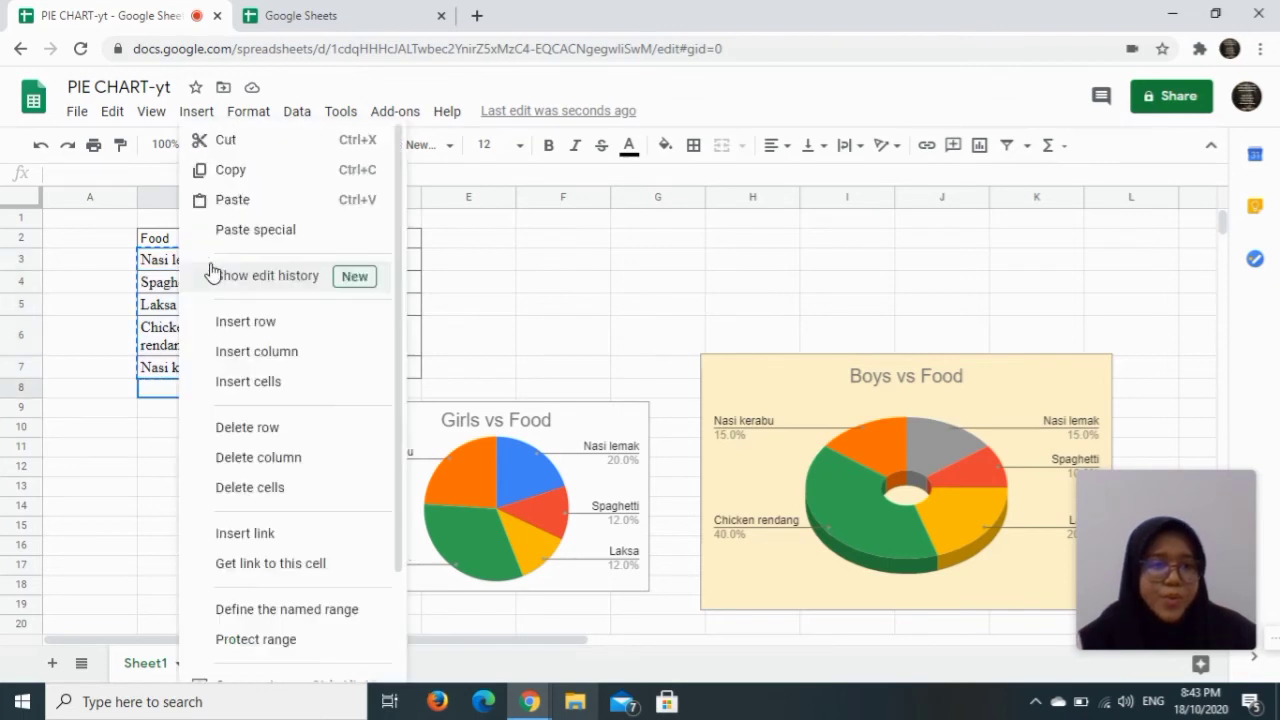
left_click(249, 200)
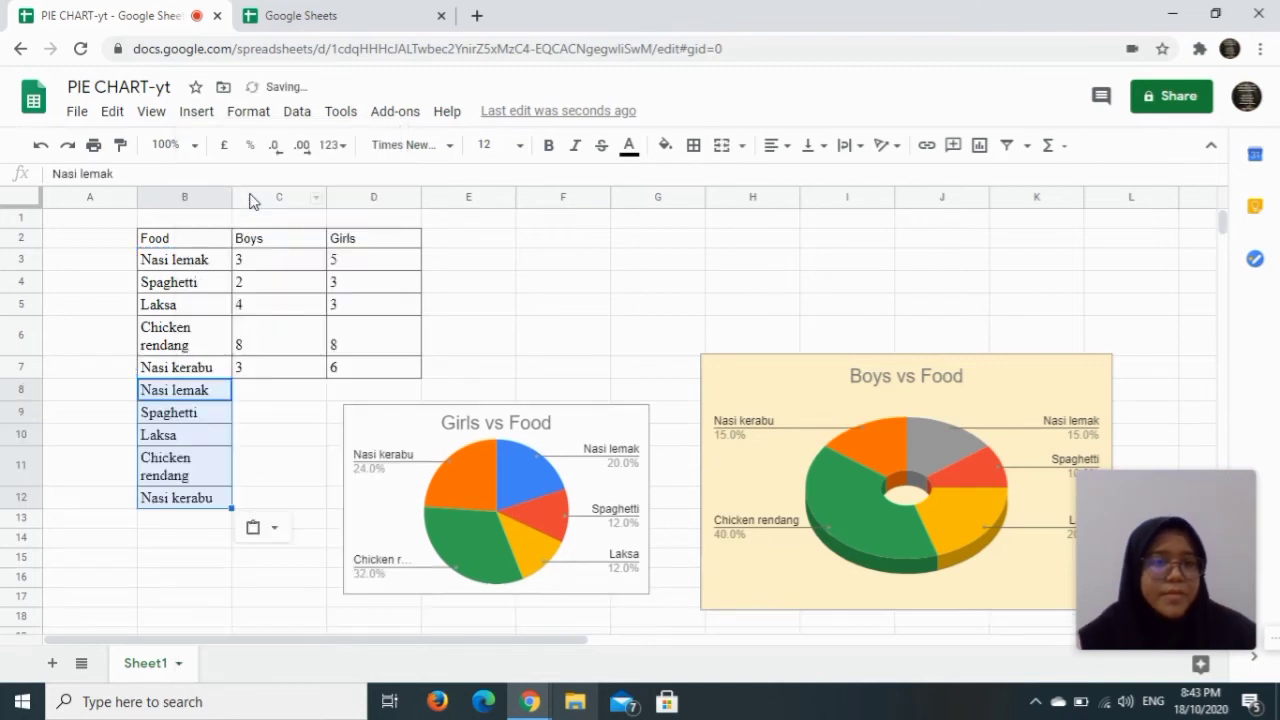
Step: Try to copy the girls' values in D3:D7 into the Boys column, starting at C8
left_click(370, 265)
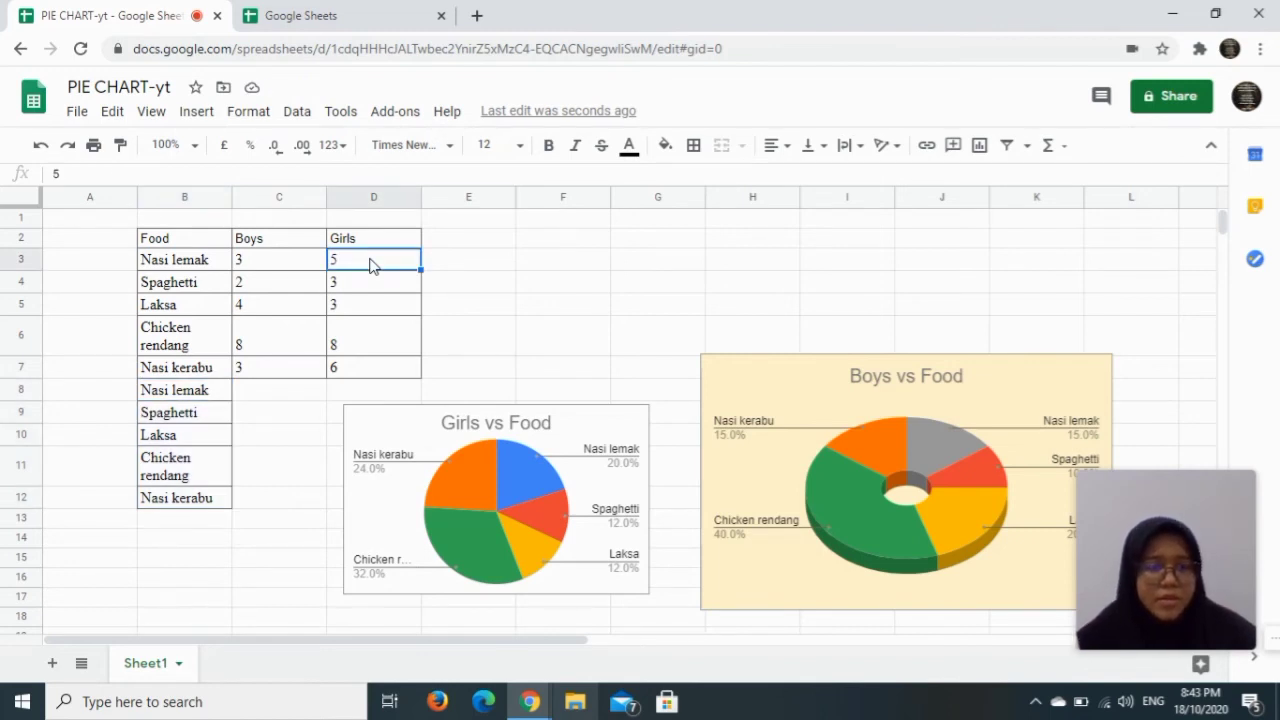
key("shift+Down")
key("shift+Down")
key("shift+Down")
key("shift+Down")
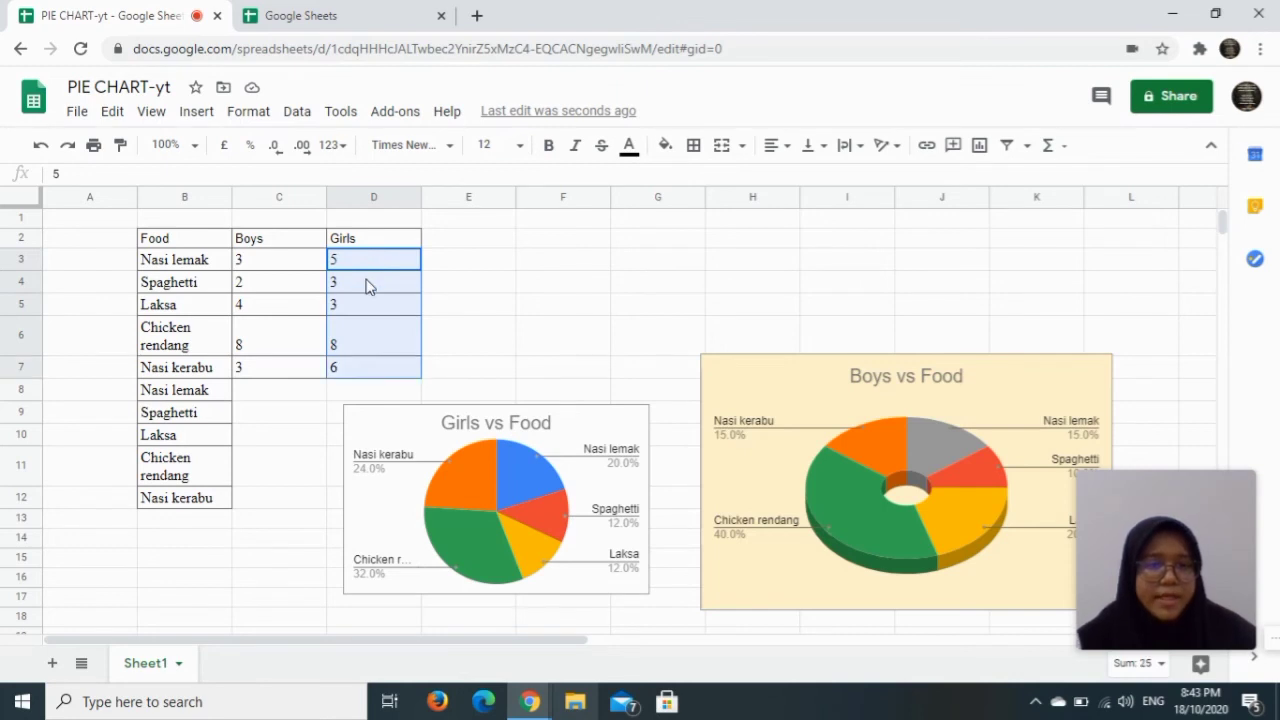
right_click(380, 262)
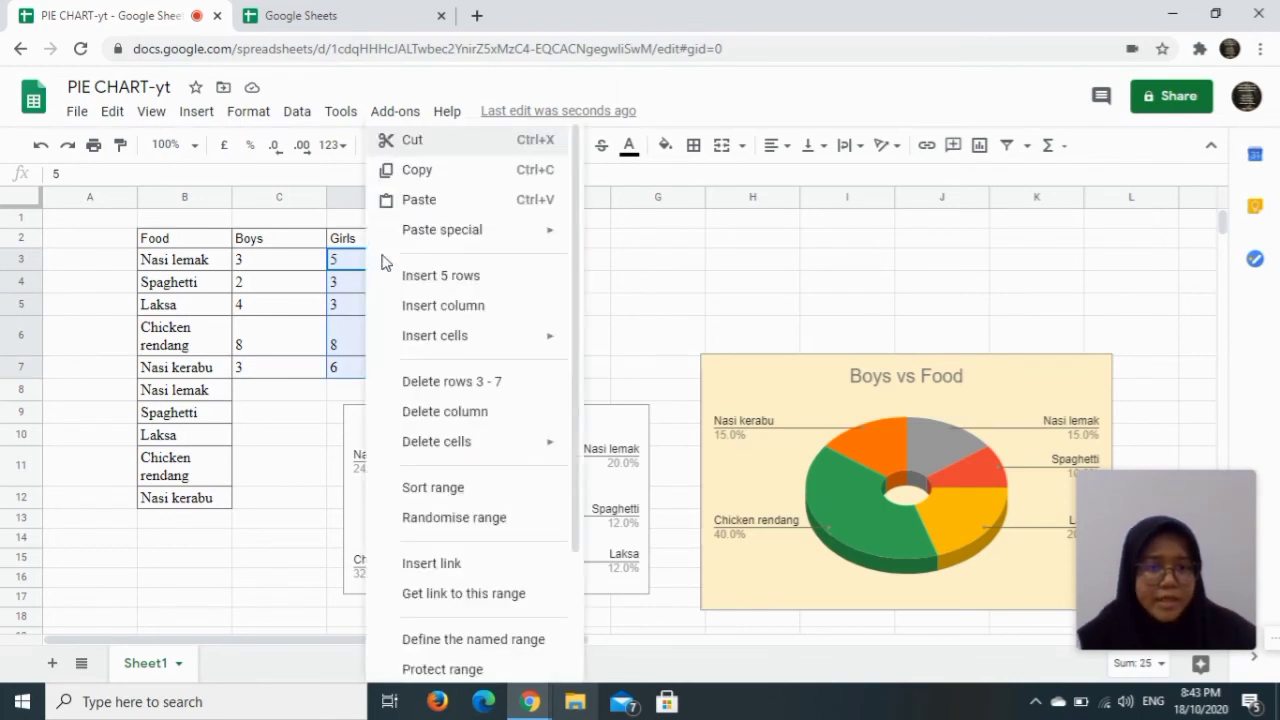
left_click(432, 174)
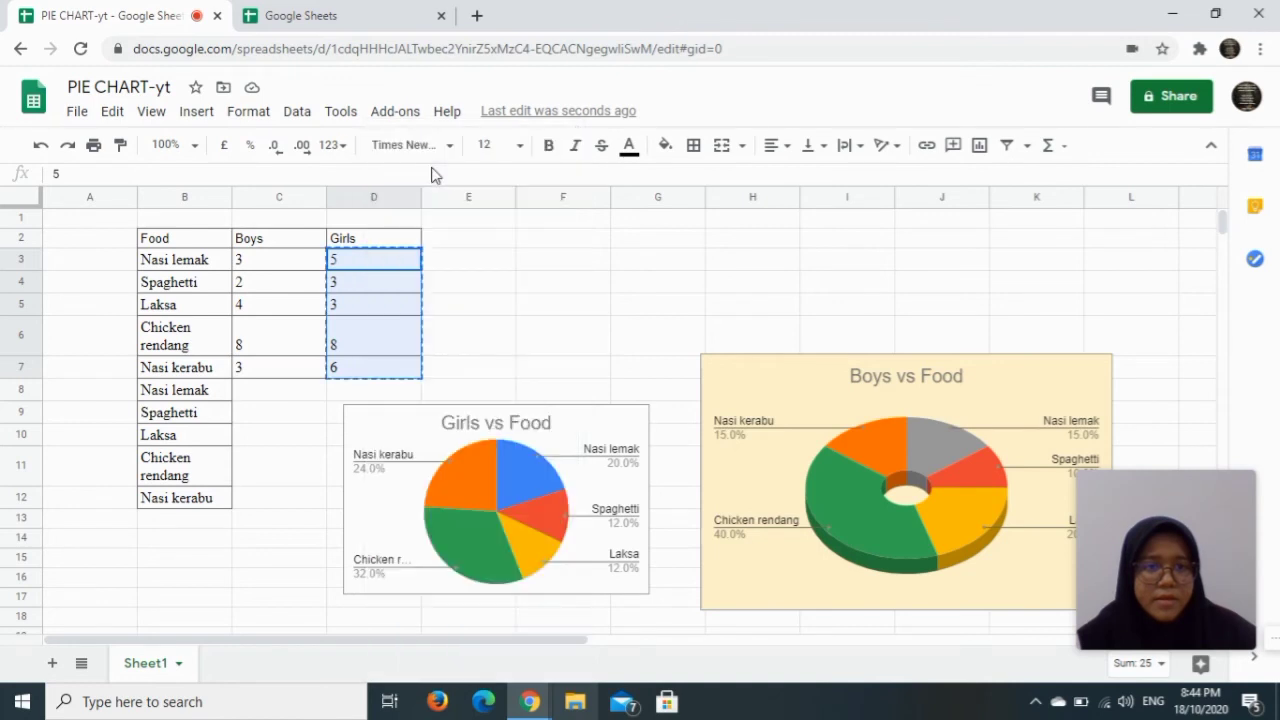
left_click(285, 398)
right_click(281, 402)
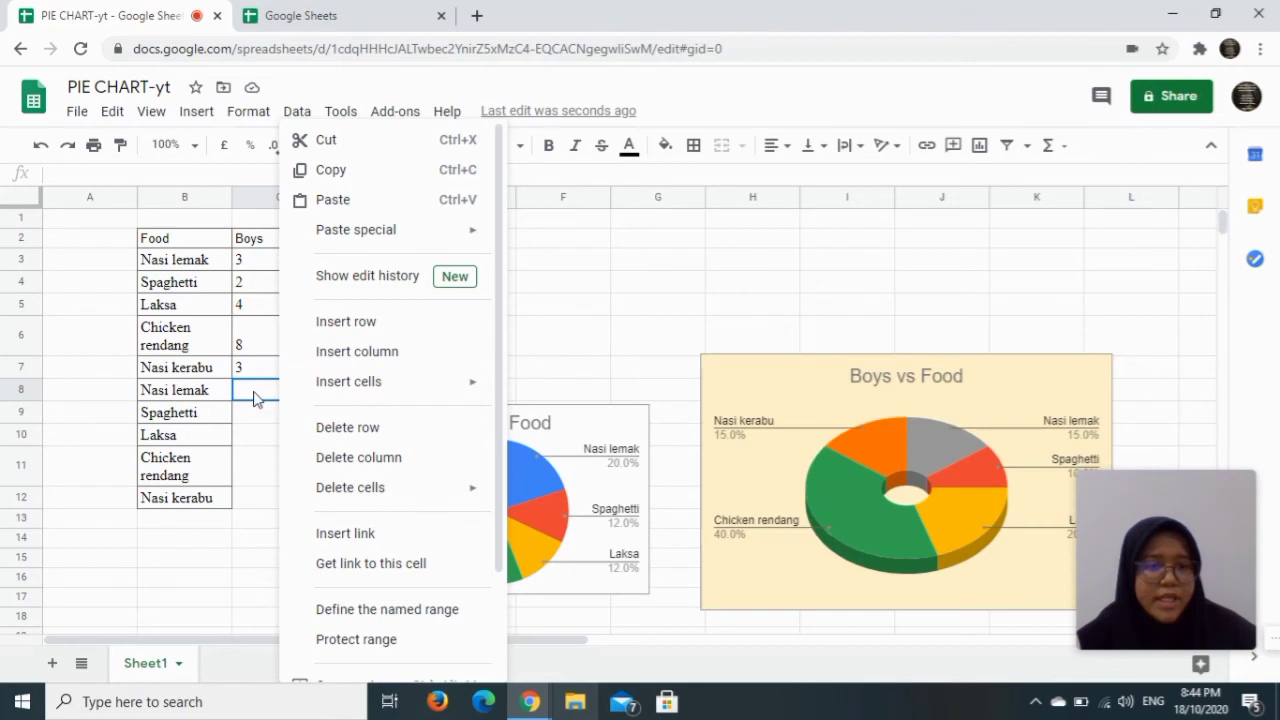
left_click(368, 183)
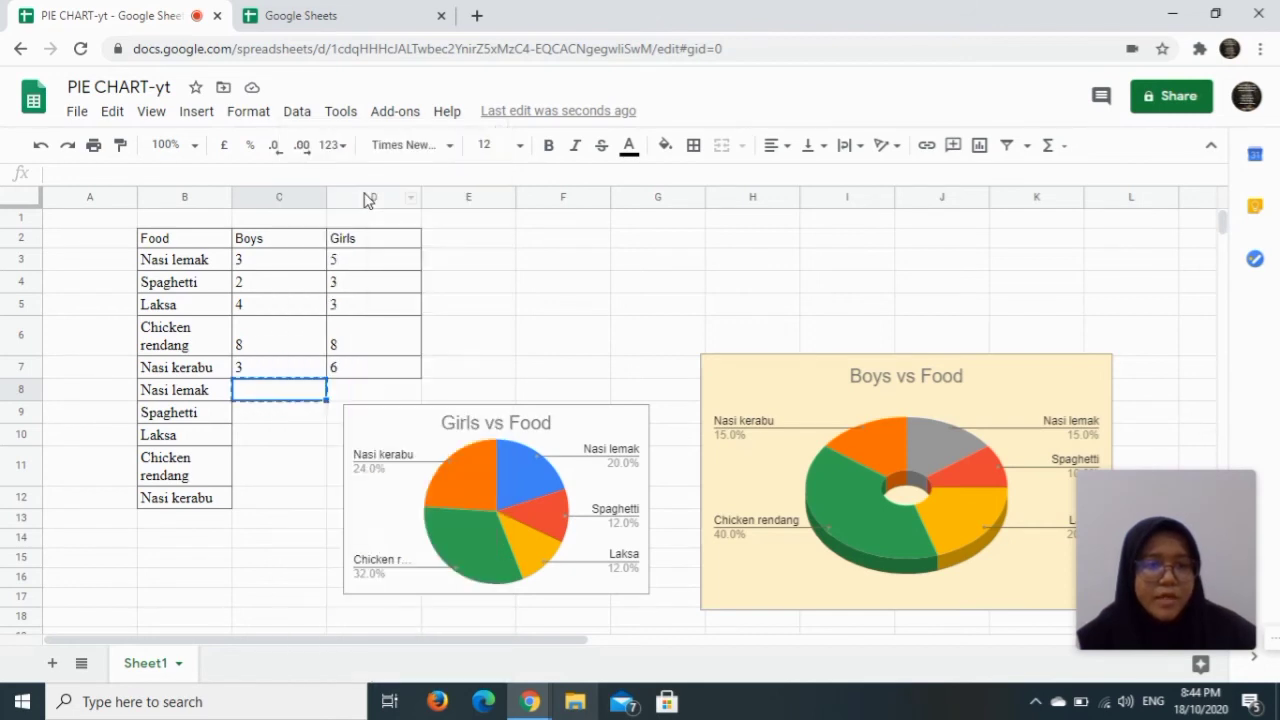
left_click(368, 198)
Step: Copy the girls' values in D3:D7 and paste them into the Boys column, starting at C8
left_click(361, 260)
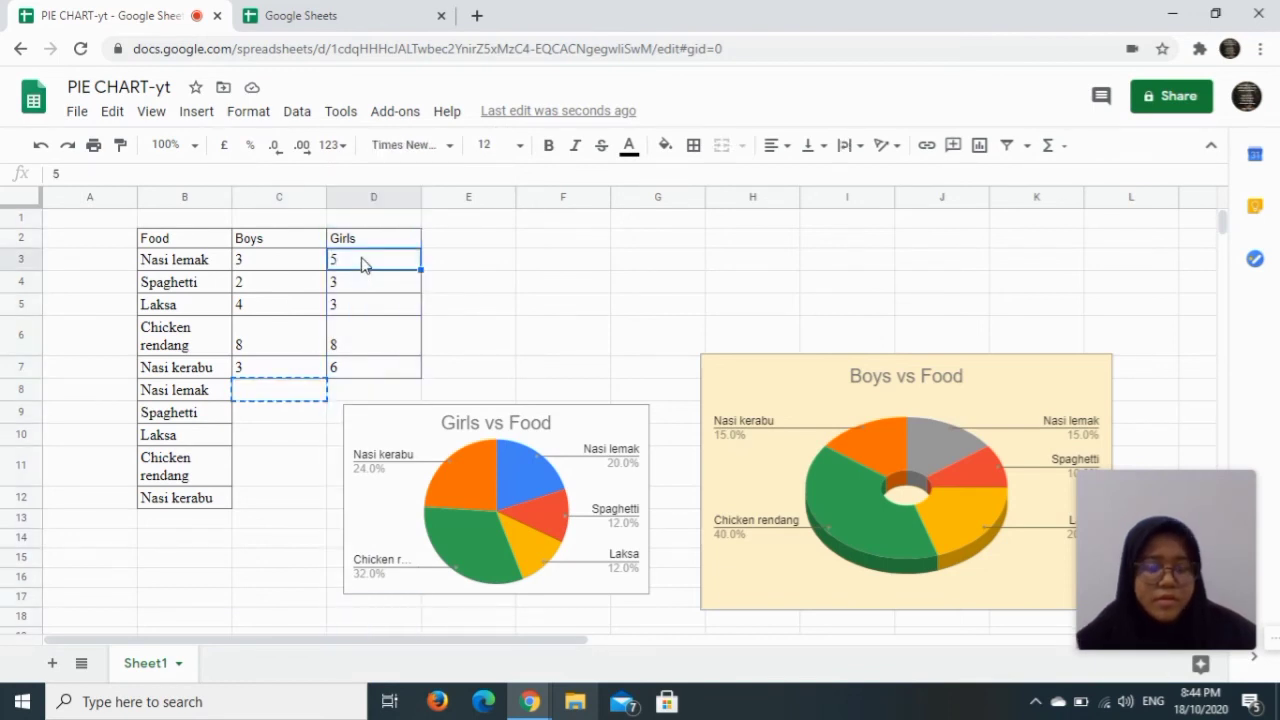
key("shift+Down")
key("shift+Down")
key("shift+Down")
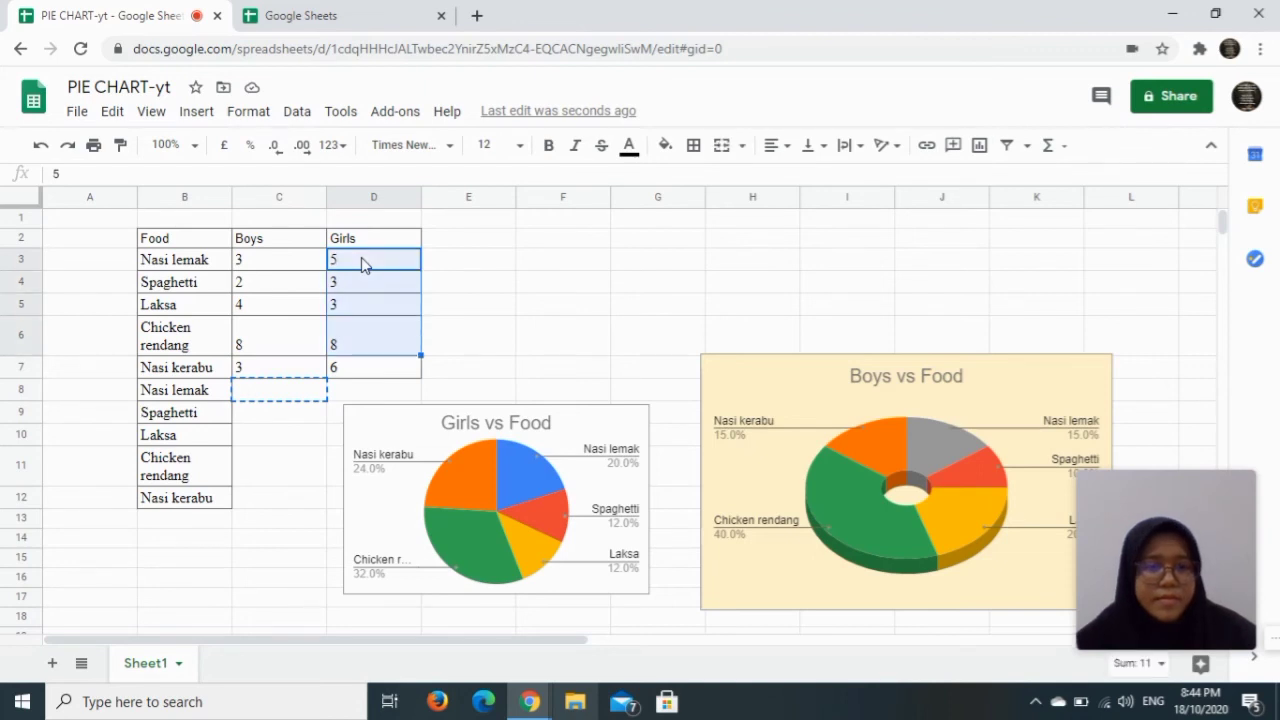
key("shift+Down")
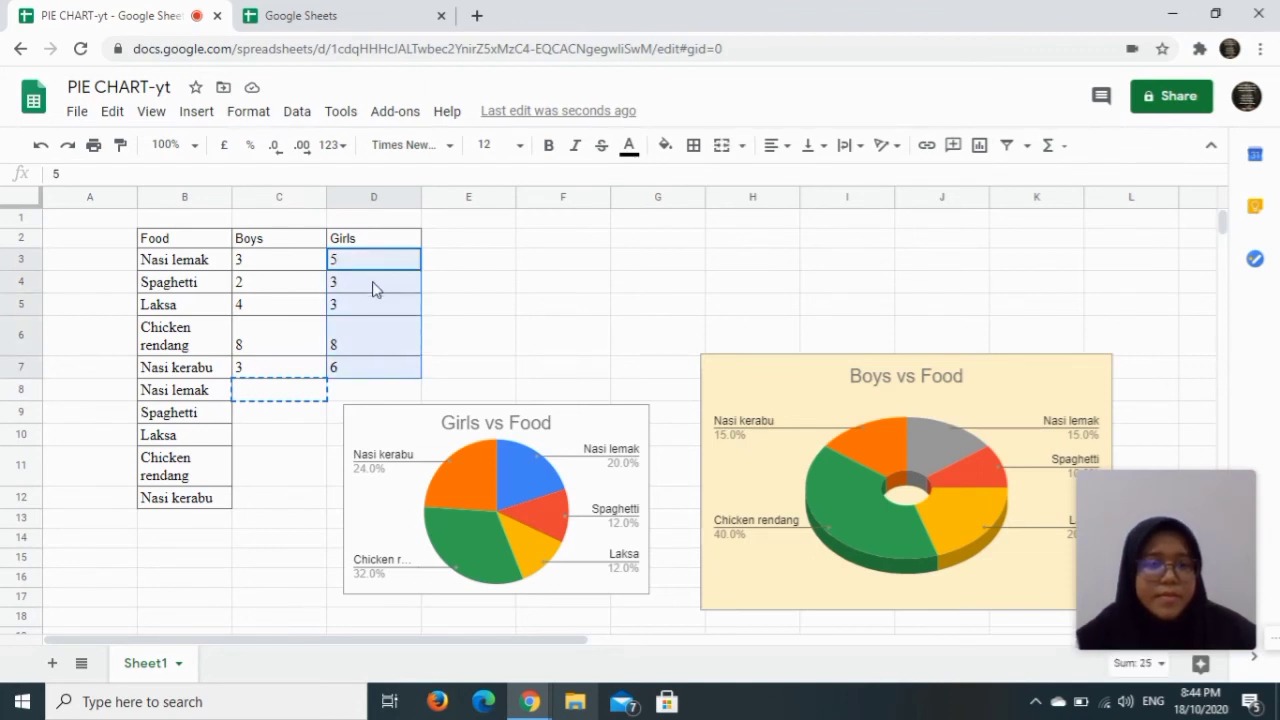
right_click(375, 289)
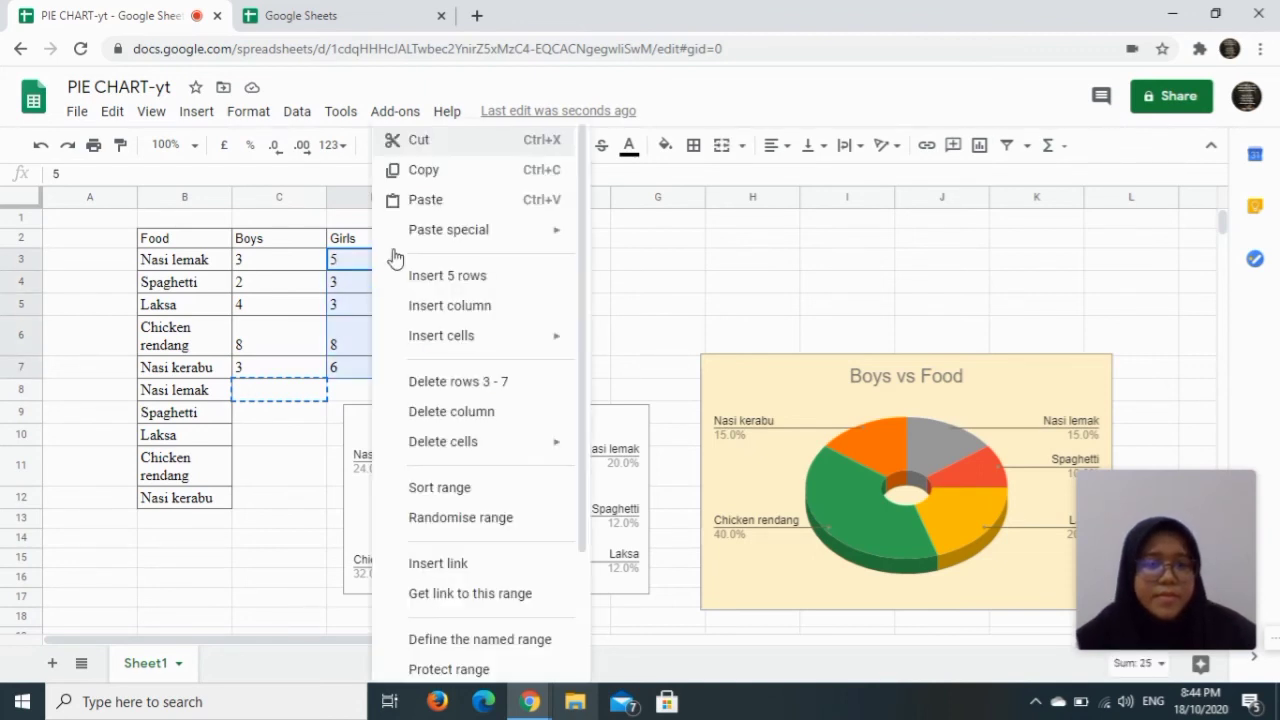
left_click(446, 172)
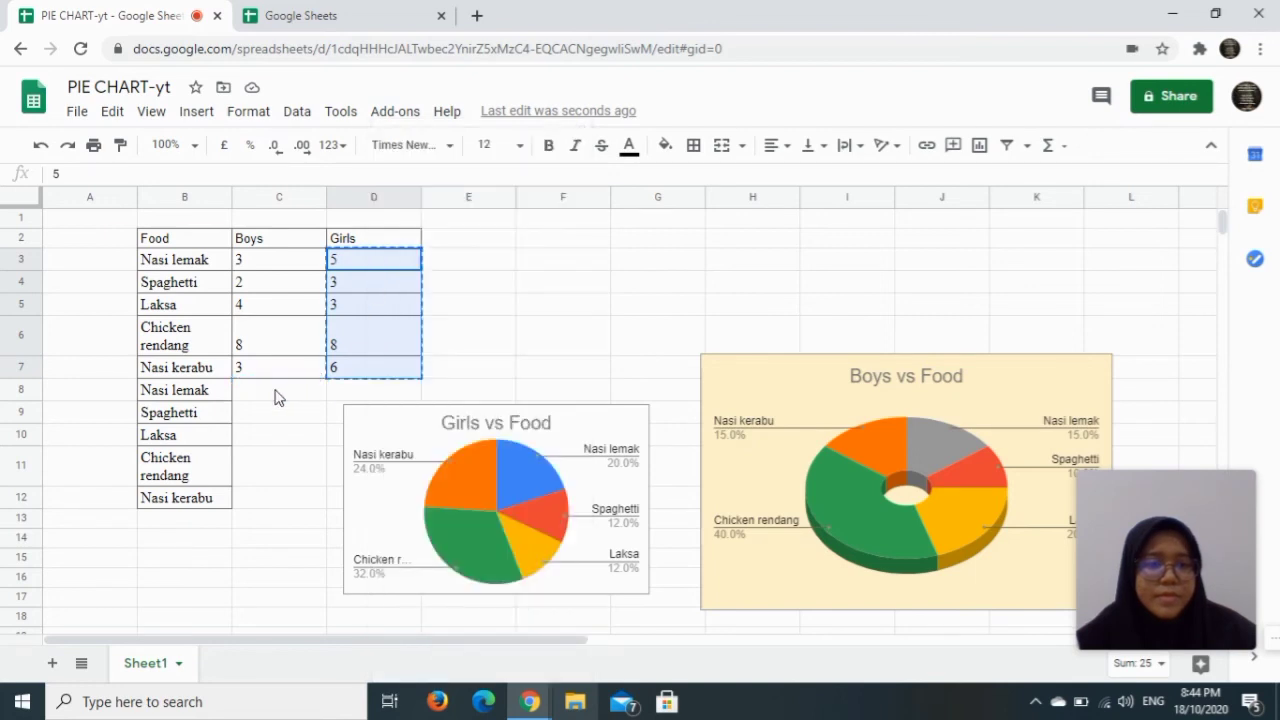
left_click(278, 390)
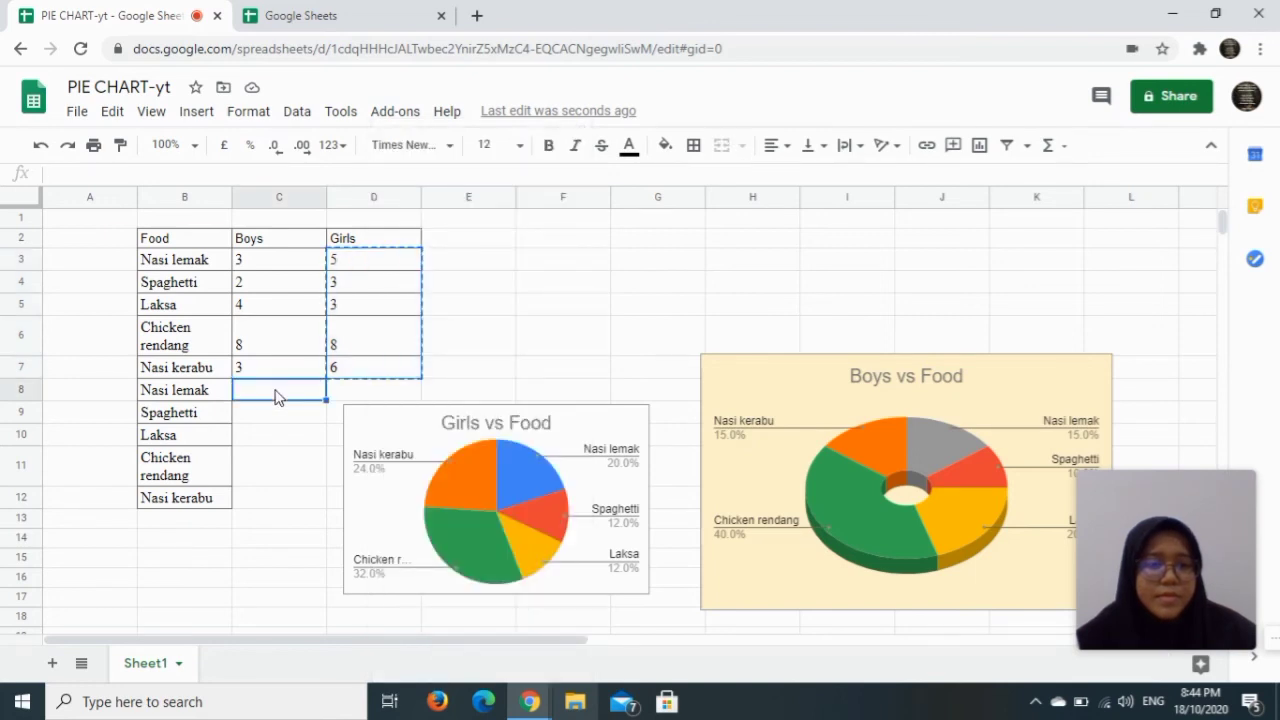
right_click(308, 304)
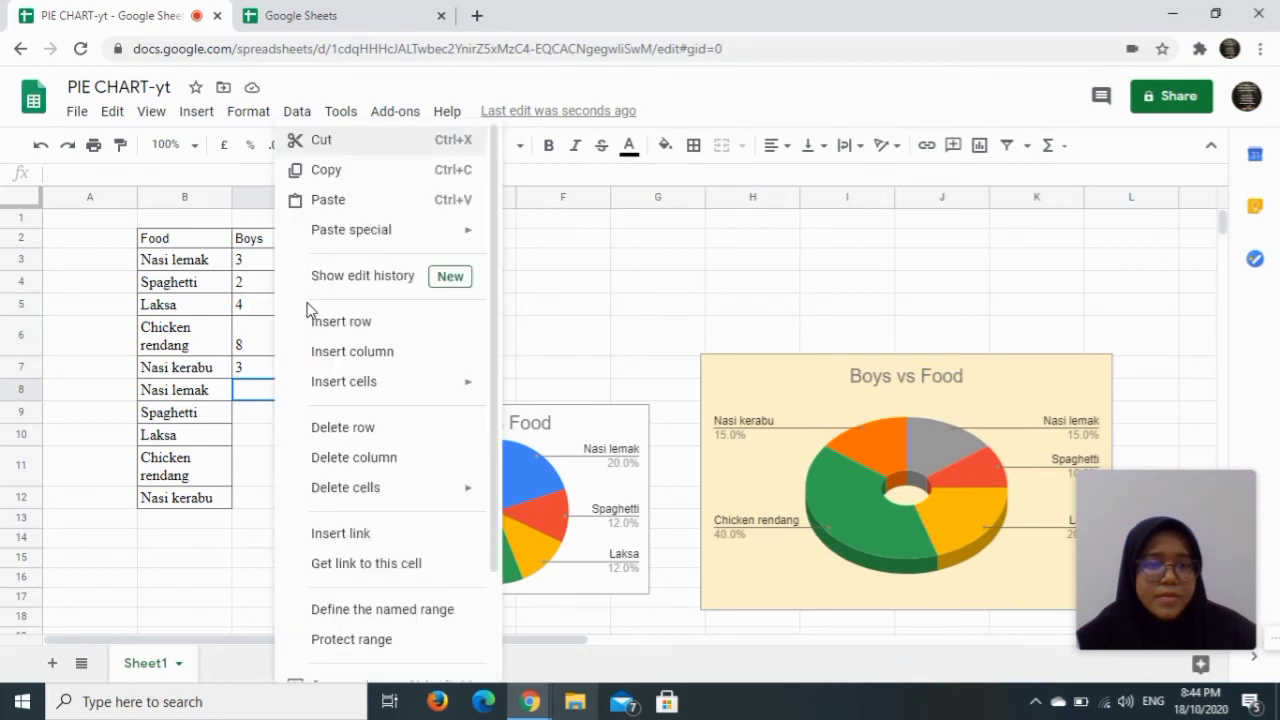
left_click(358, 203)
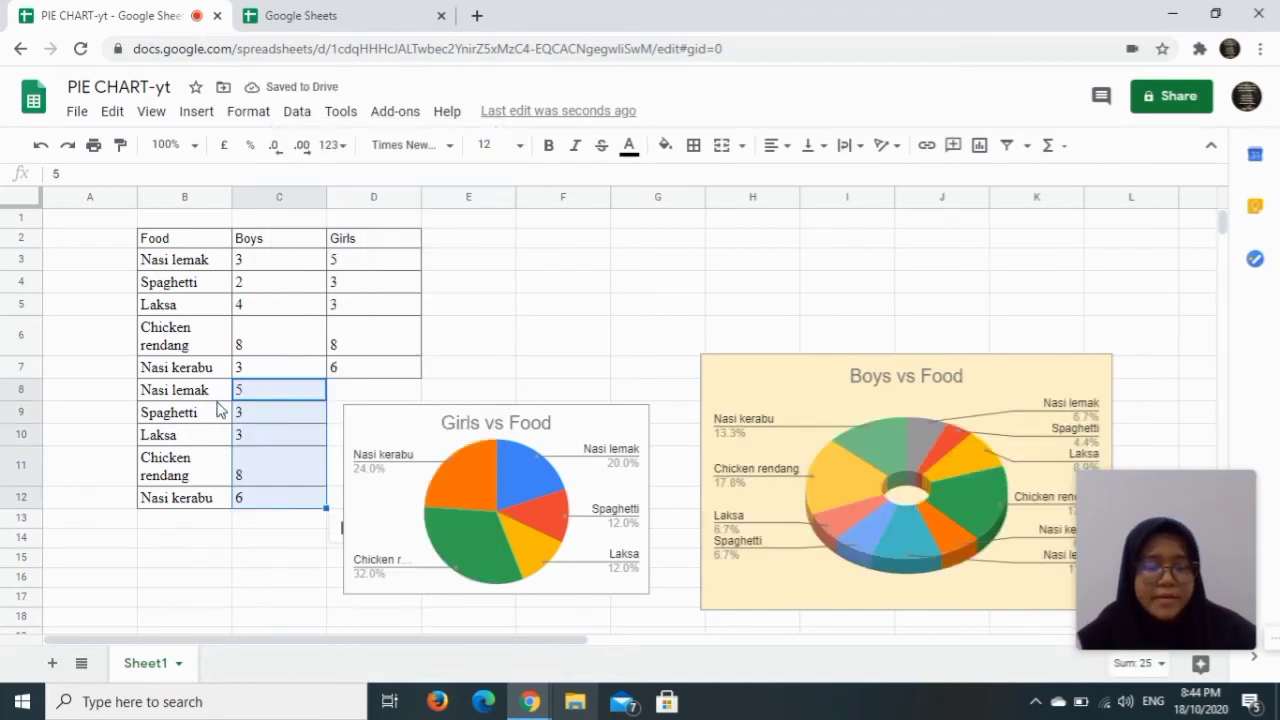
Step: Insert a pie chart from the combined food names and values in B3:C12
left_click(193, 263)
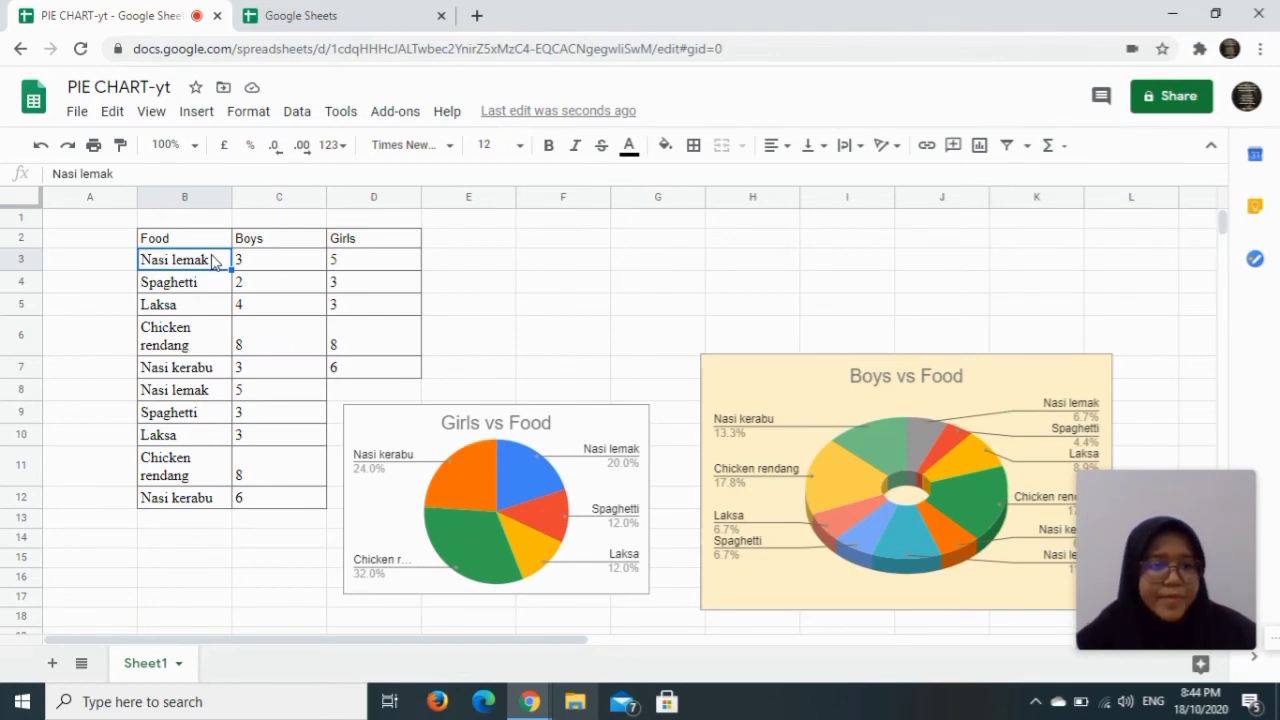
key("shift+Right")
key("shift+Down")
key("shift+Down")
key("shift+Down")
key("shift+Down")
key("shift+Down")
key("shift+Down")
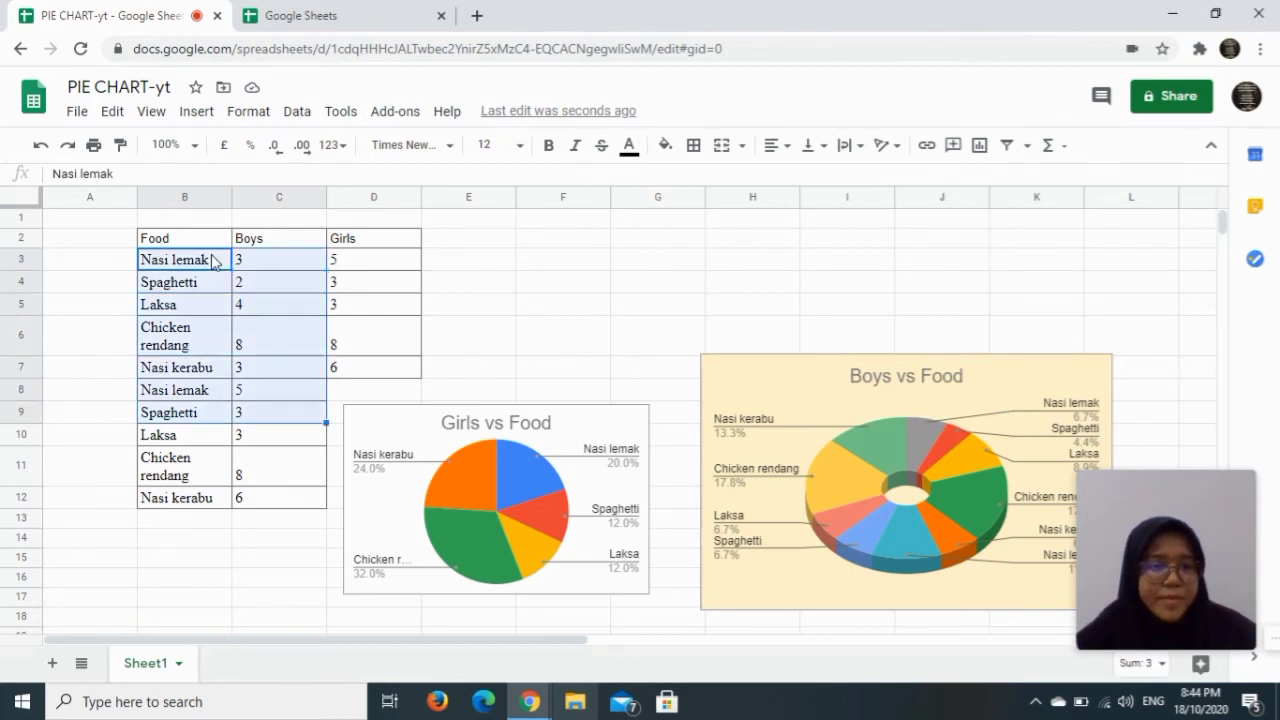
key("shift+Down")
key("shift+Down")
key("shift+Down")
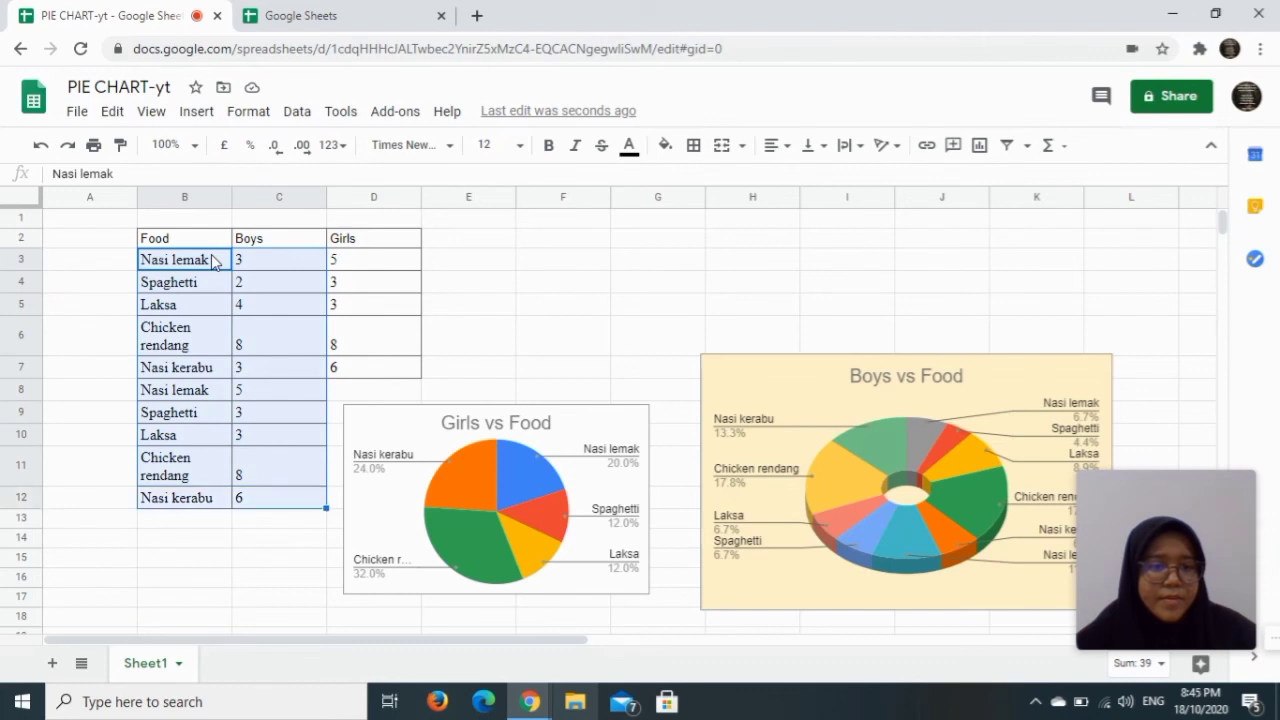
right_click(284, 300)
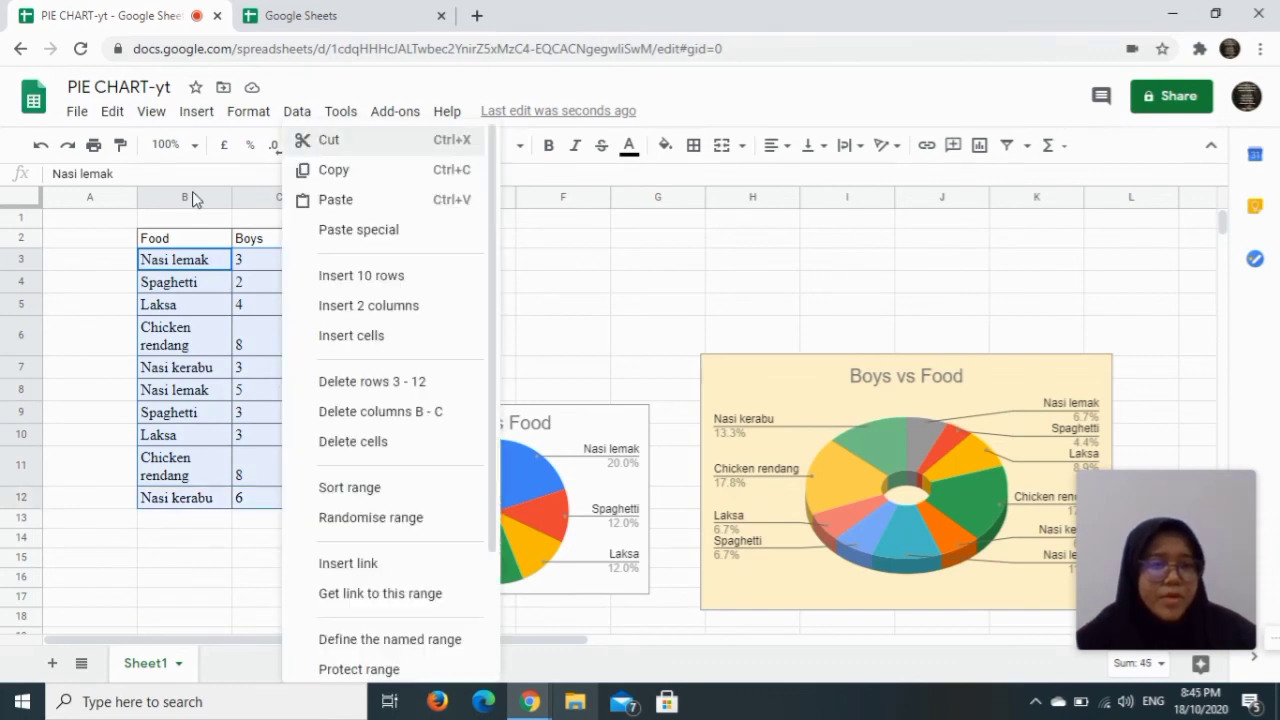
left_click(196, 113)
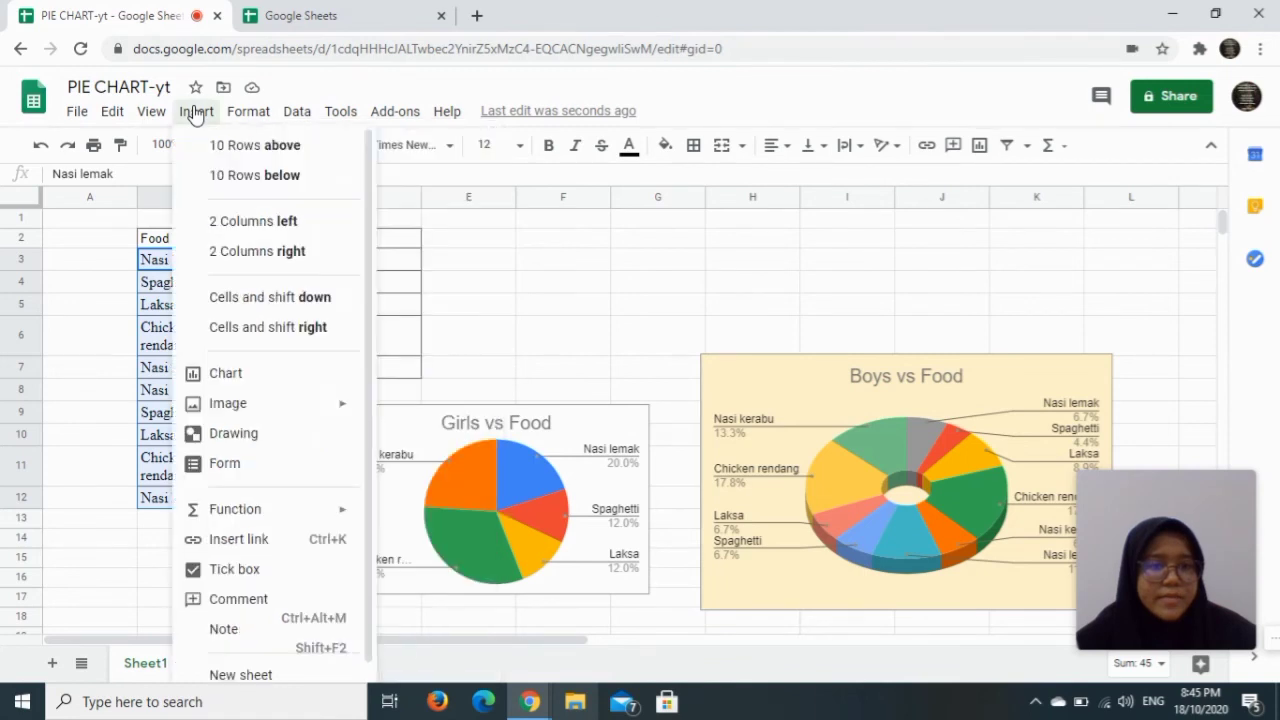
left_click(233, 373)
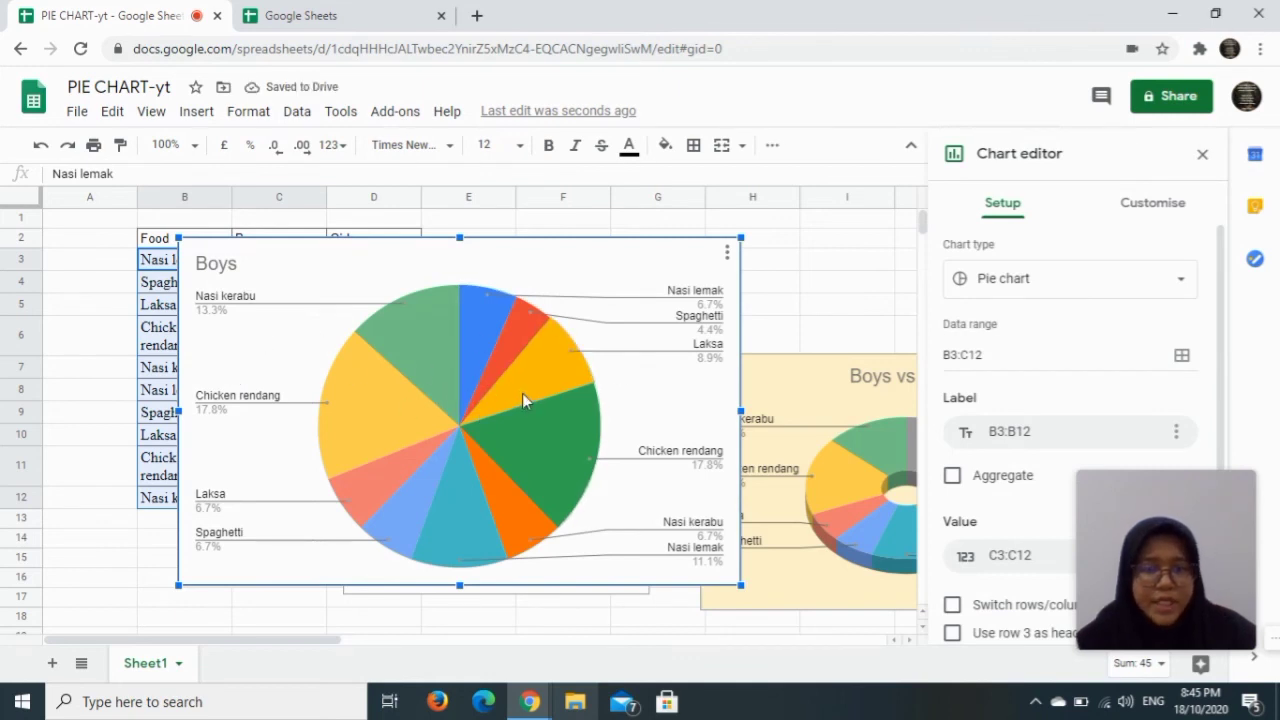
Step: Aggregate the new pie chart's labels so that repeated food names are merged into single slices
left_click(680, 300)
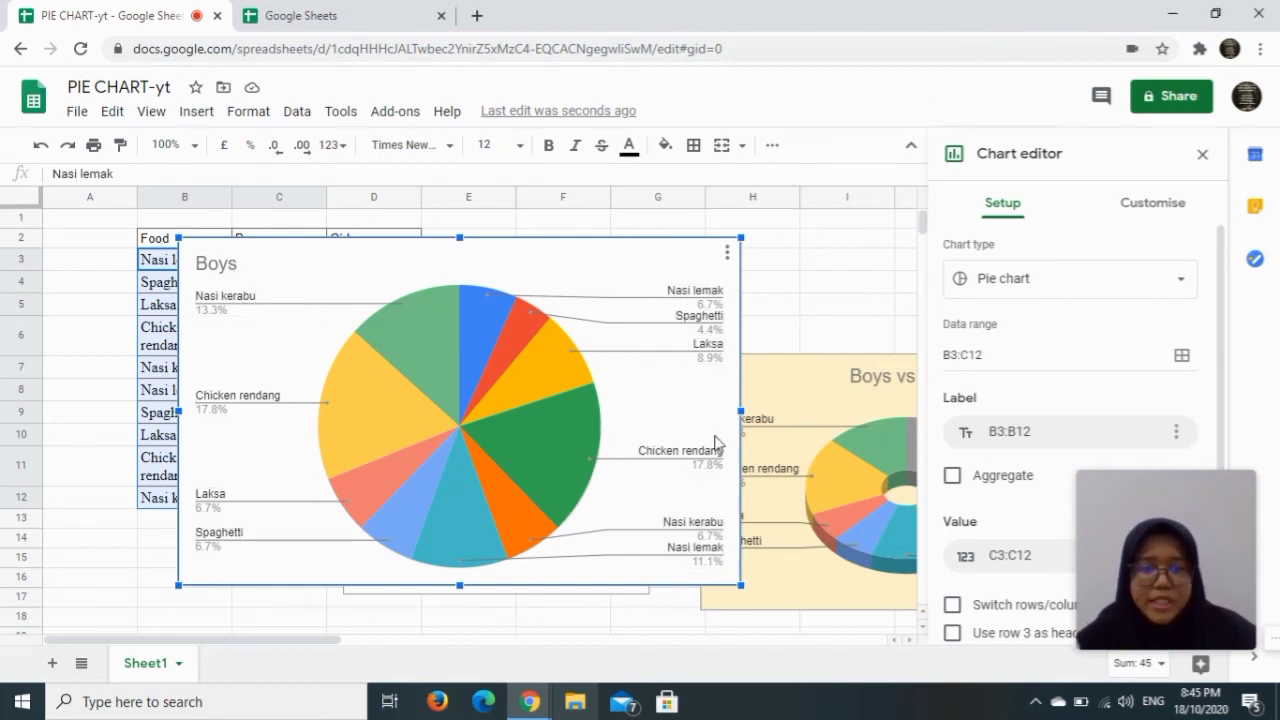
scroll(980, 410, "down", 1)
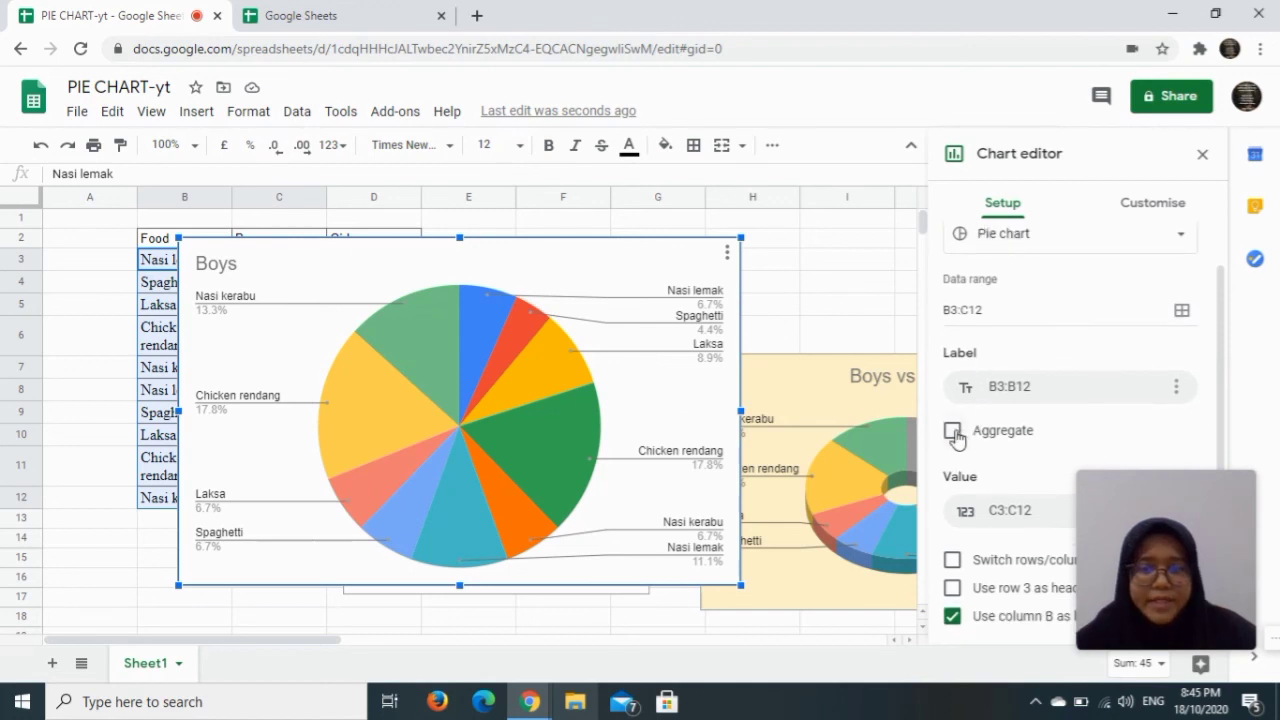
left_click(953, 432)
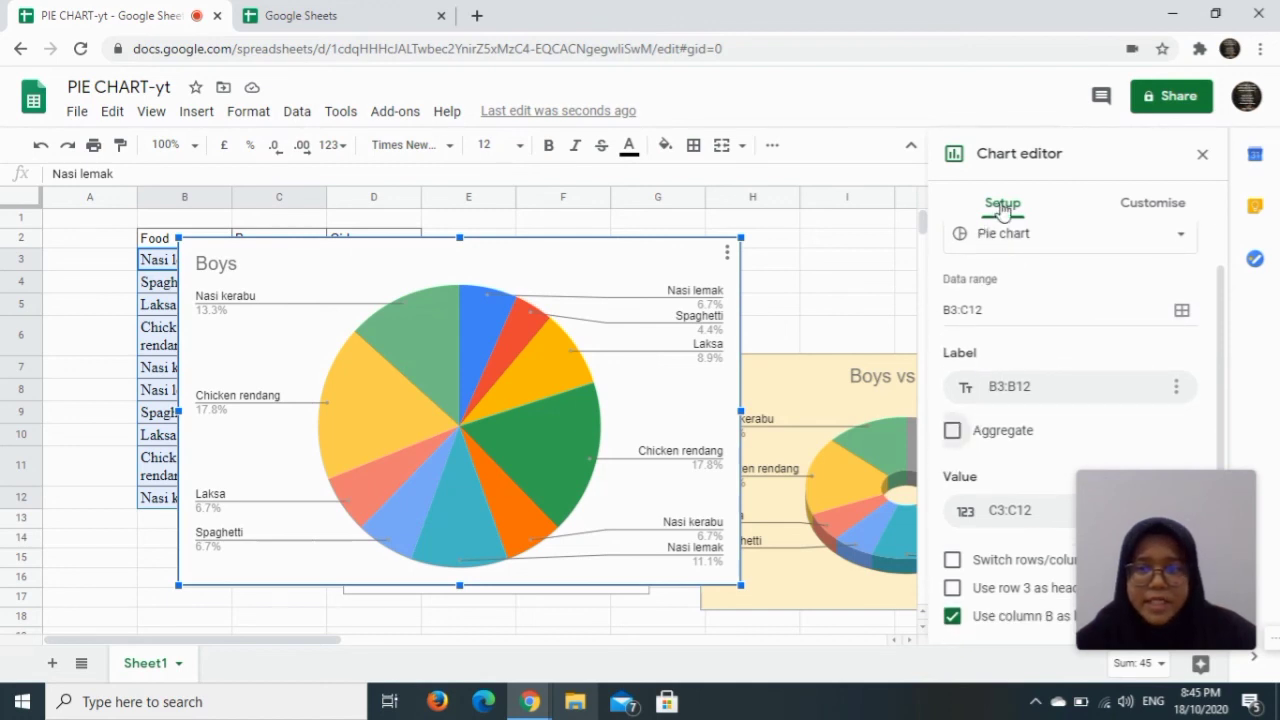
scroll(990, 320, "up", 1)
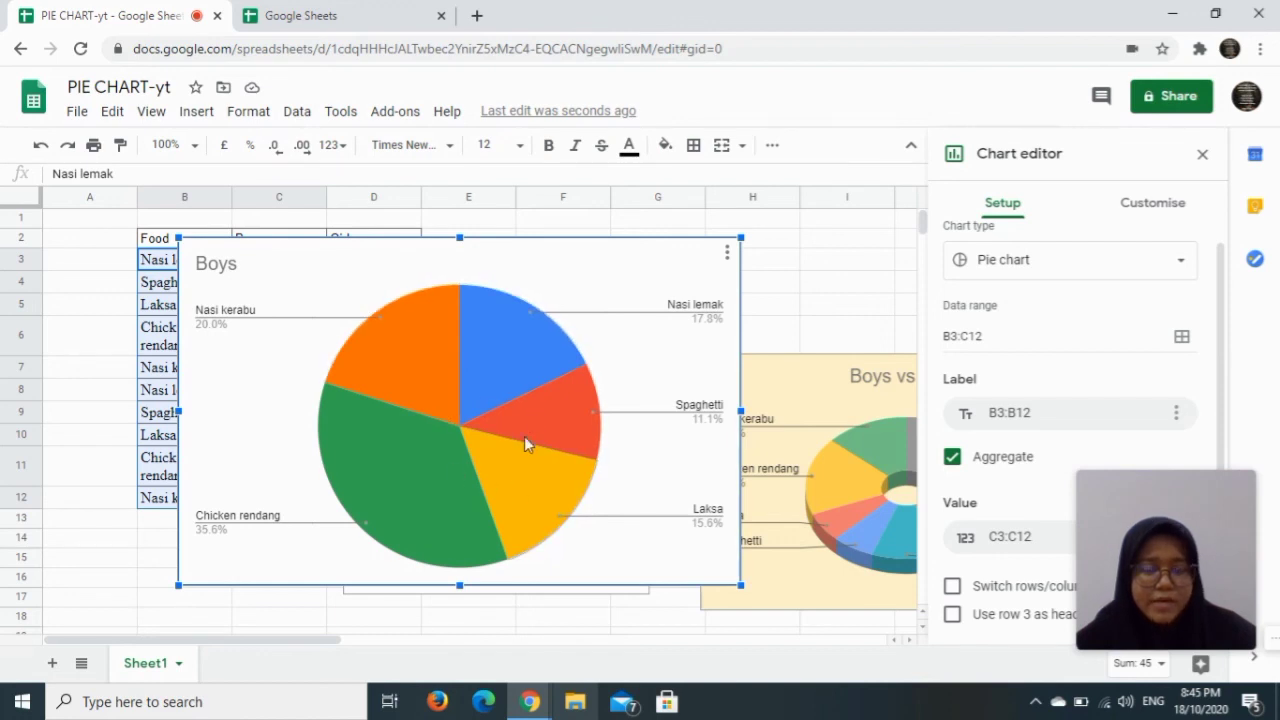
Step: Change the new pie chart's title from Boys to "Student vs Food" and close the chart editor
left_click(263, 264)
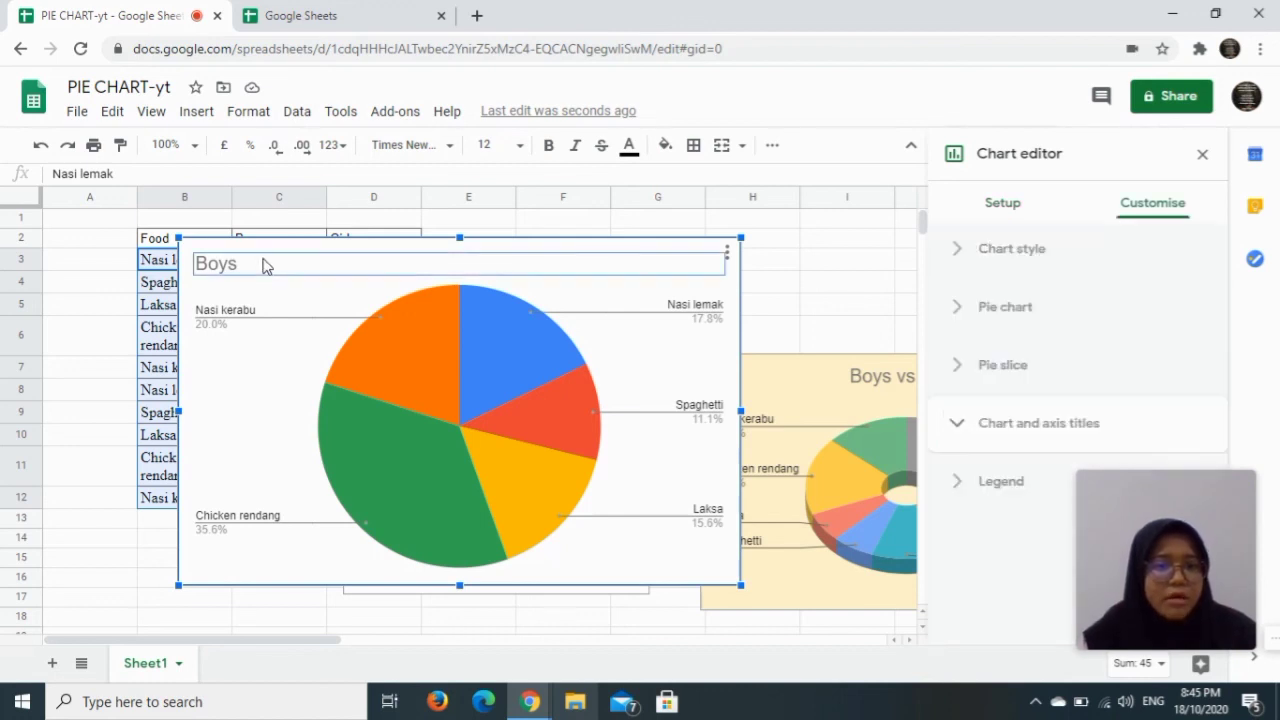
left_click(440, 262)
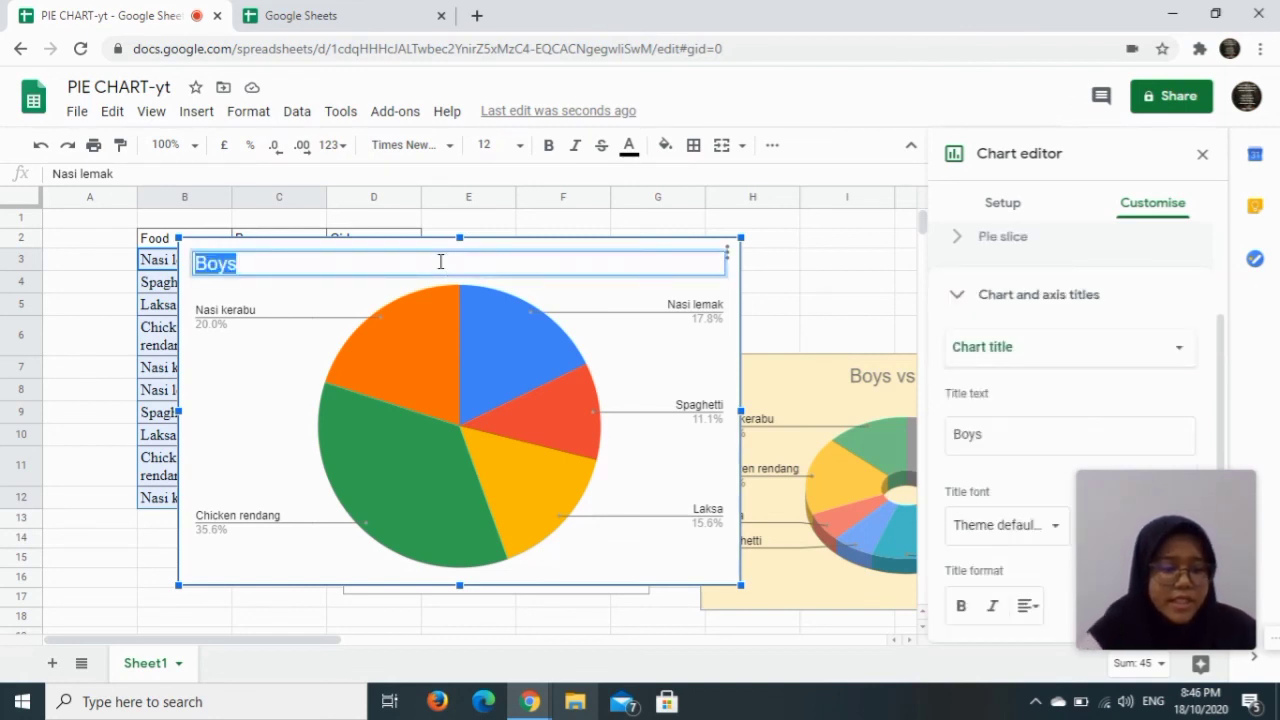
type("Stude")
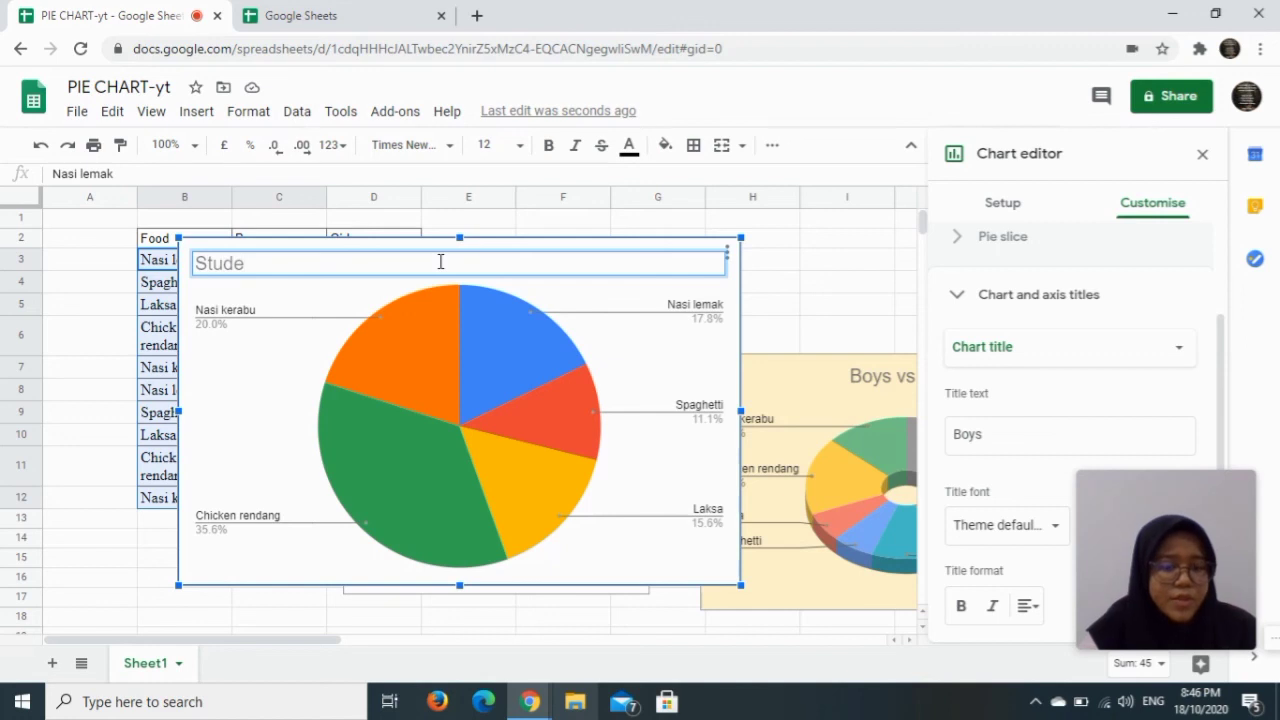
type("nt vs")
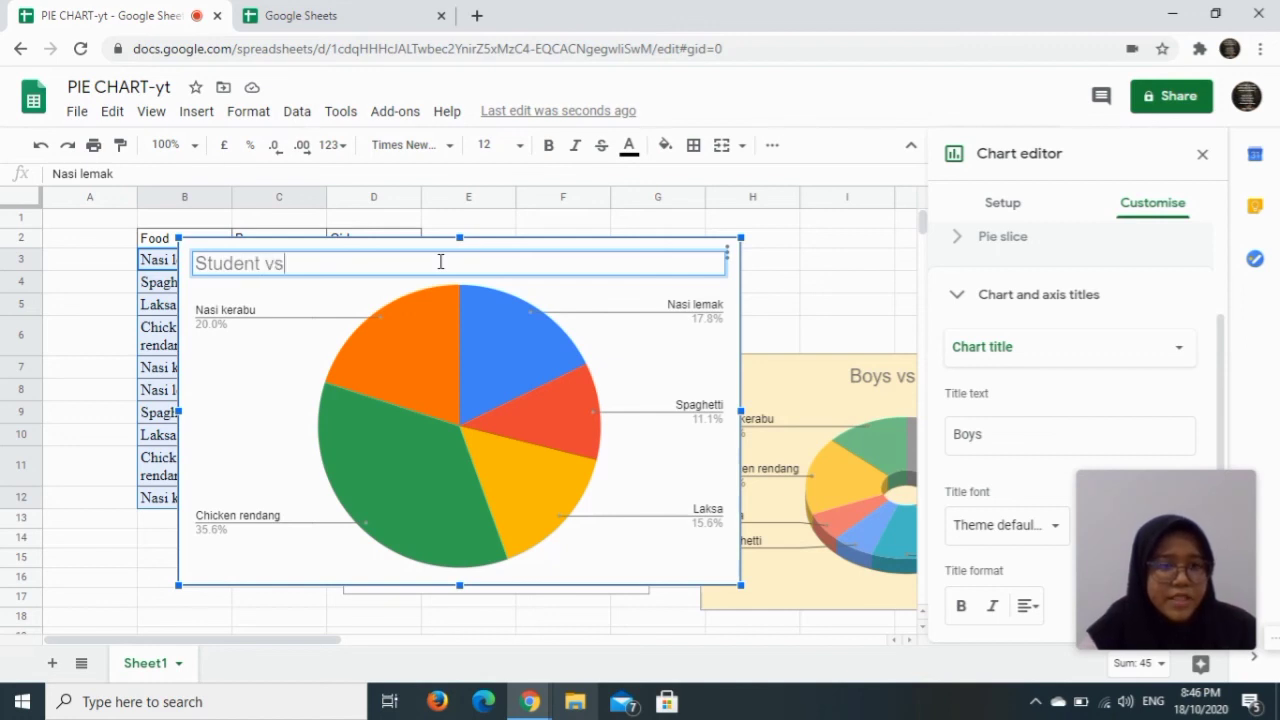
type(" Food")
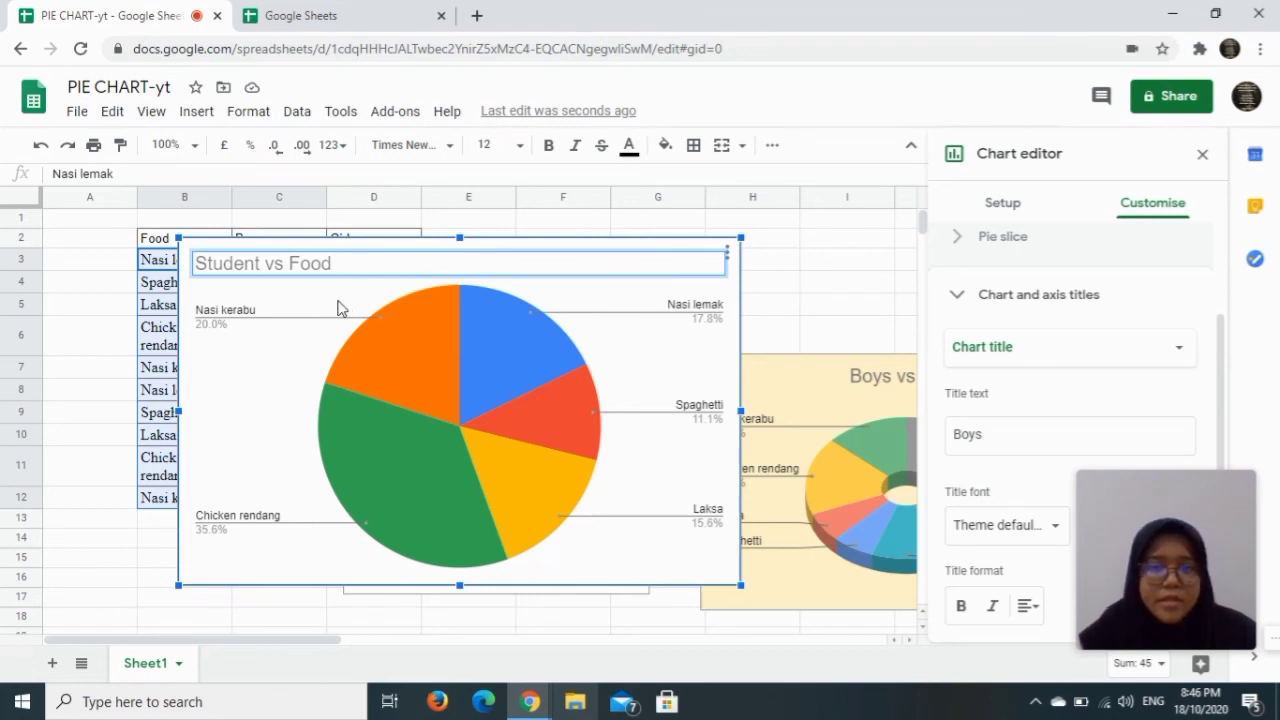
left_click(890, 251)
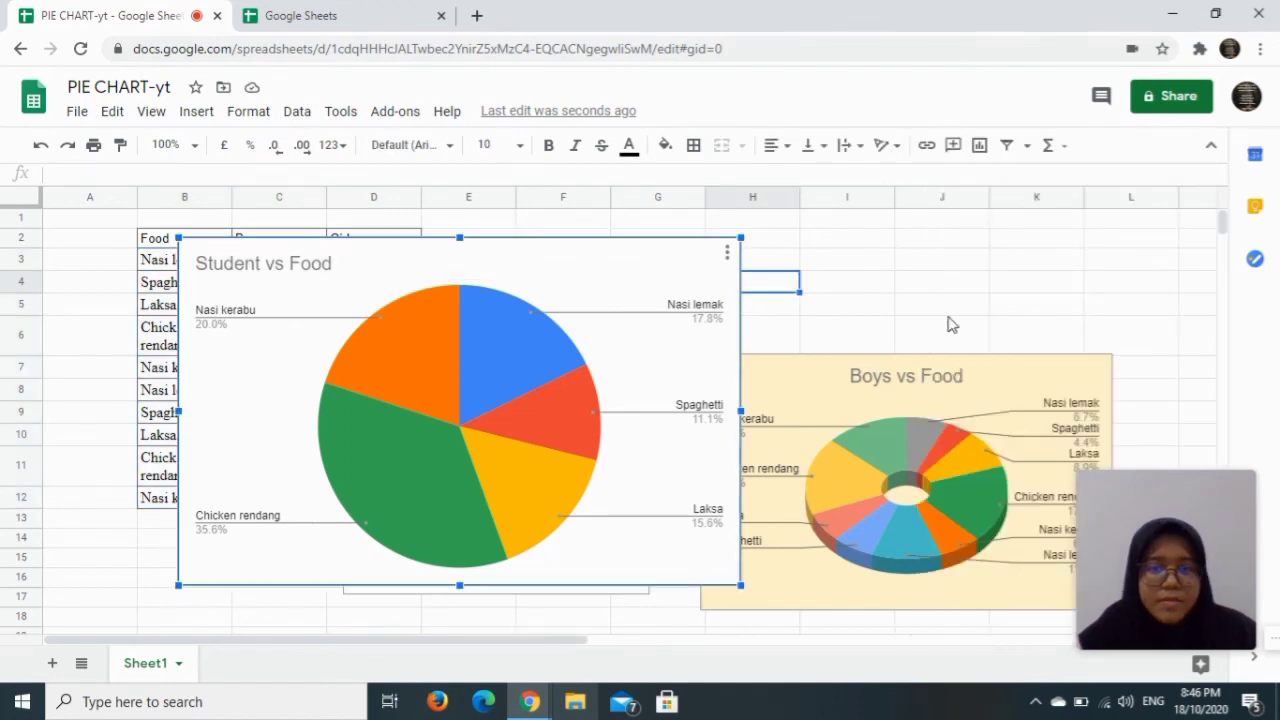
Step: Move the Student vs Food chart off the data table so that it starts at column E, near row 5
left_click_drag(951, 320, 1201, 372)
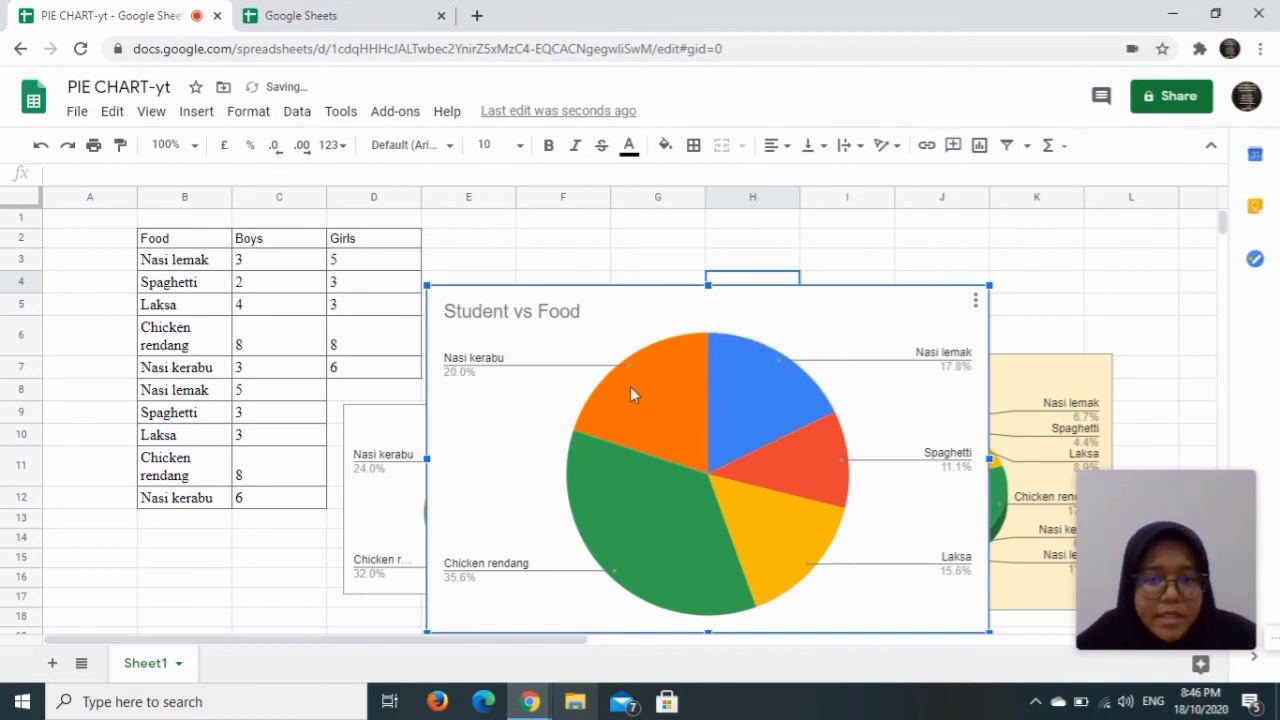
left_click_drag(622, 384, 630, 386)
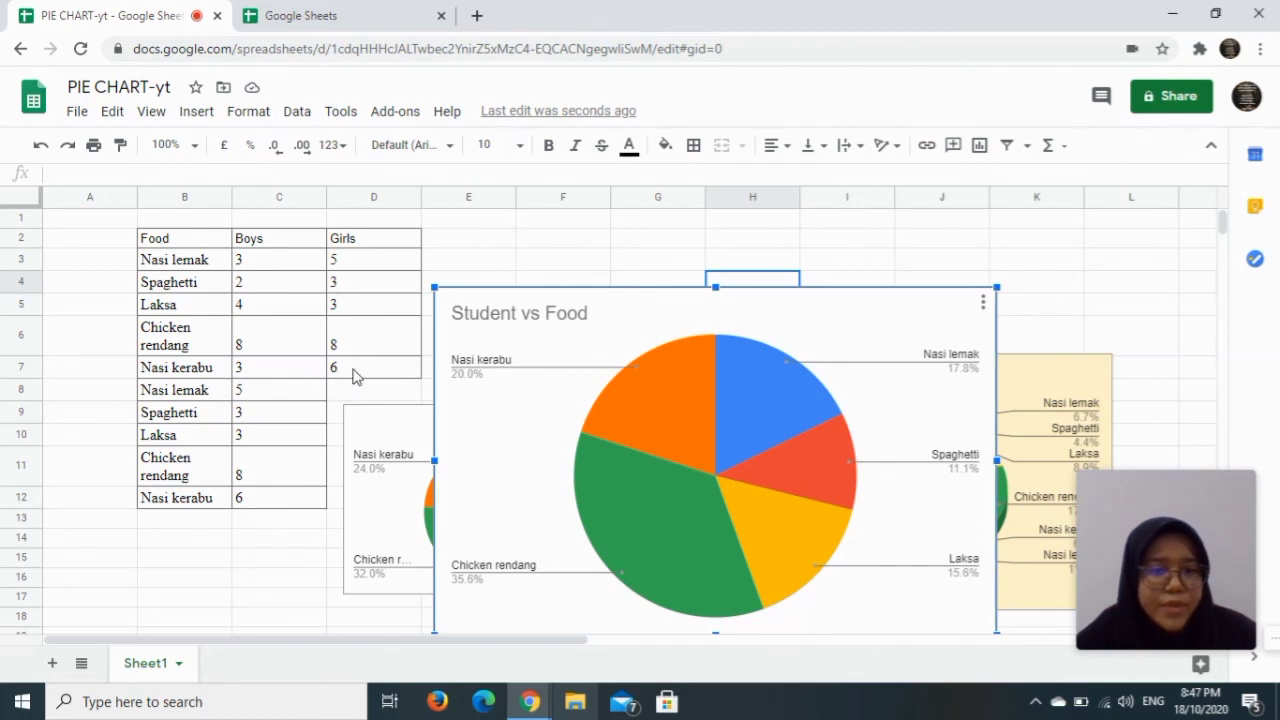
mouse_move(668, 438)
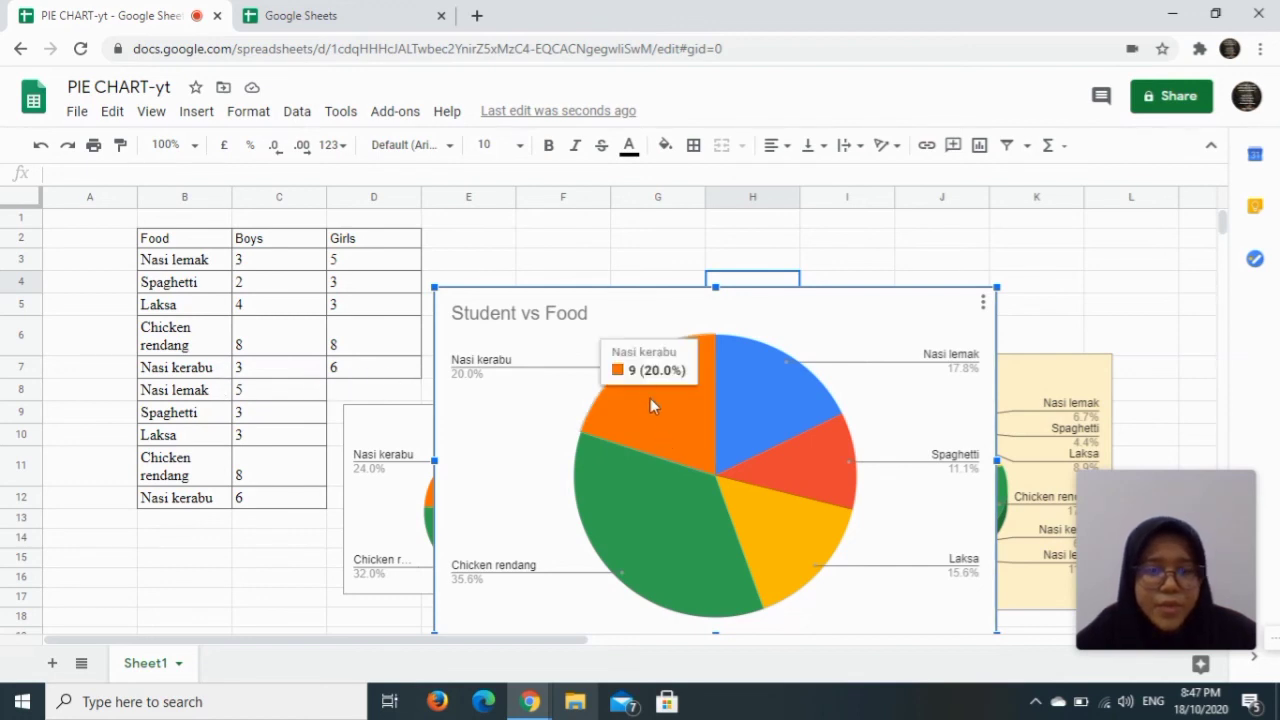
mouse_move(604, 534)
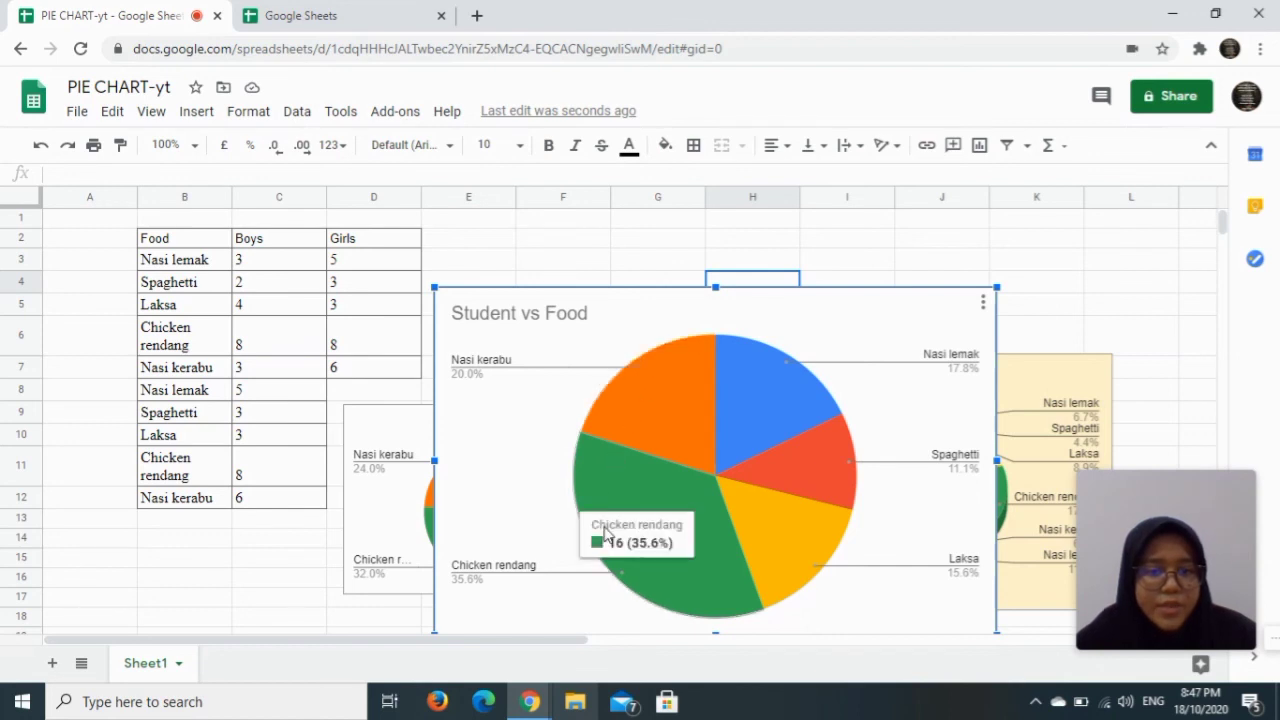